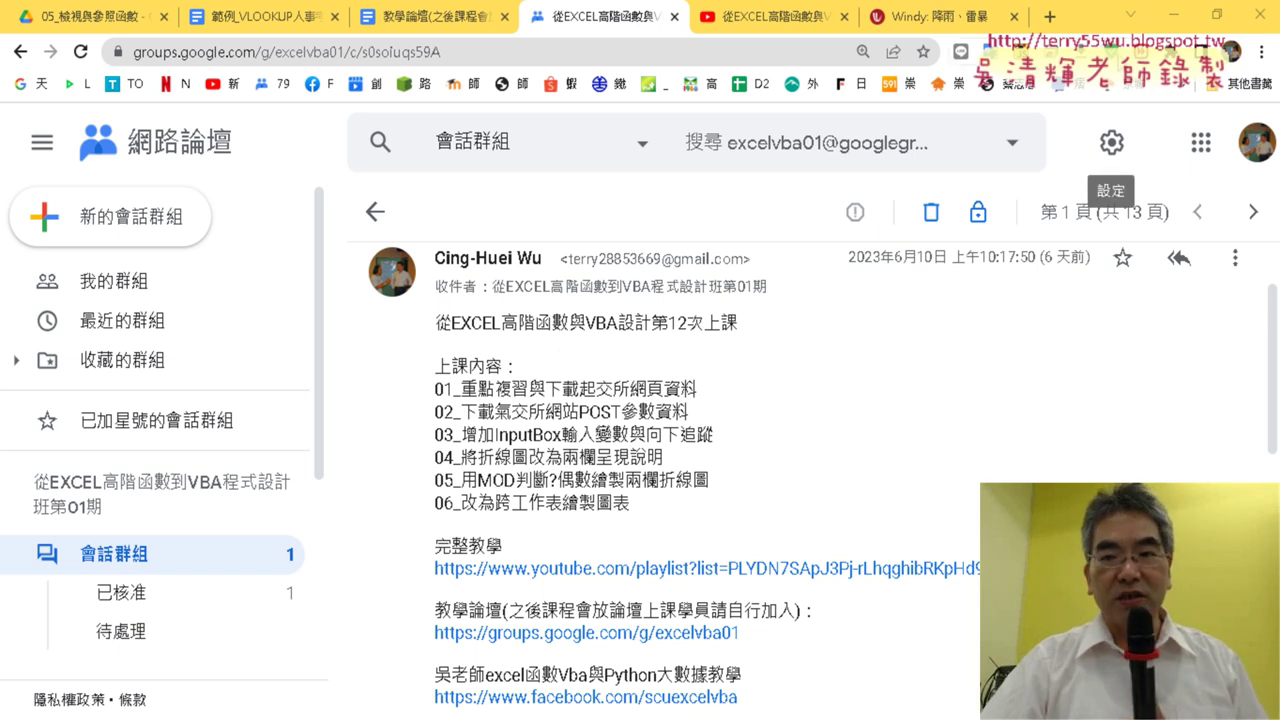
Minimize Chrome to reveal the 範例_VLOOKUP人事考評管理系統 workbook on its 試題 sheet.
{"action": "left_click", "coordinate": [1173, 17]}
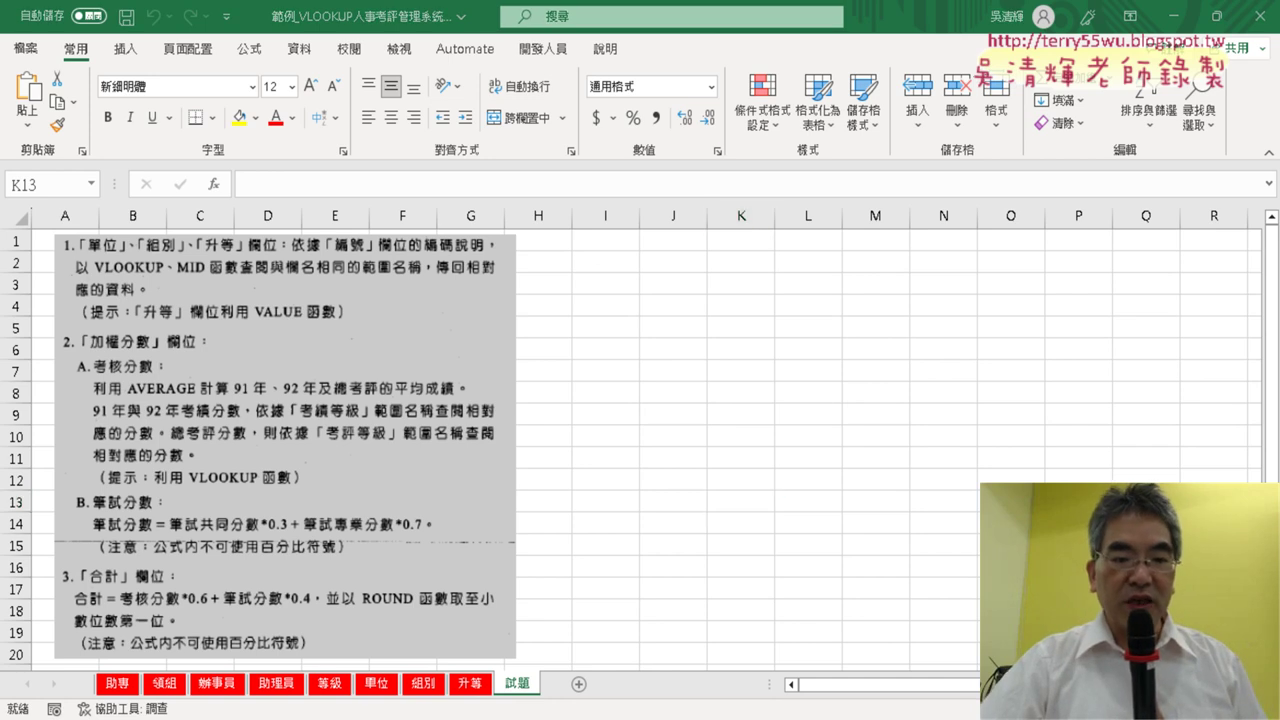
In File Explorer, open 範例檔 > 05檢視參照函數 and select 範例_VLOOKUP人事考評管理系統.xlsx.
{"action": "key", "text": "alt+Tab"}
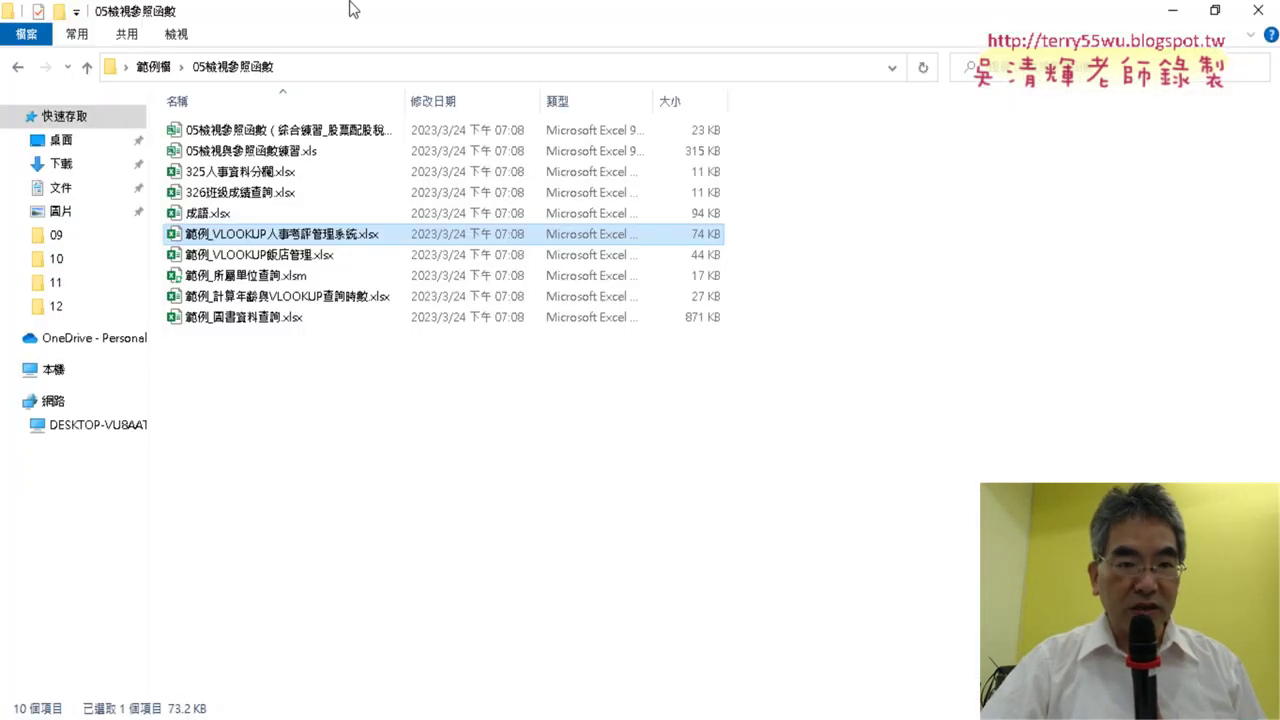
{"action": "double_click", "coordinate": [368, 12]}
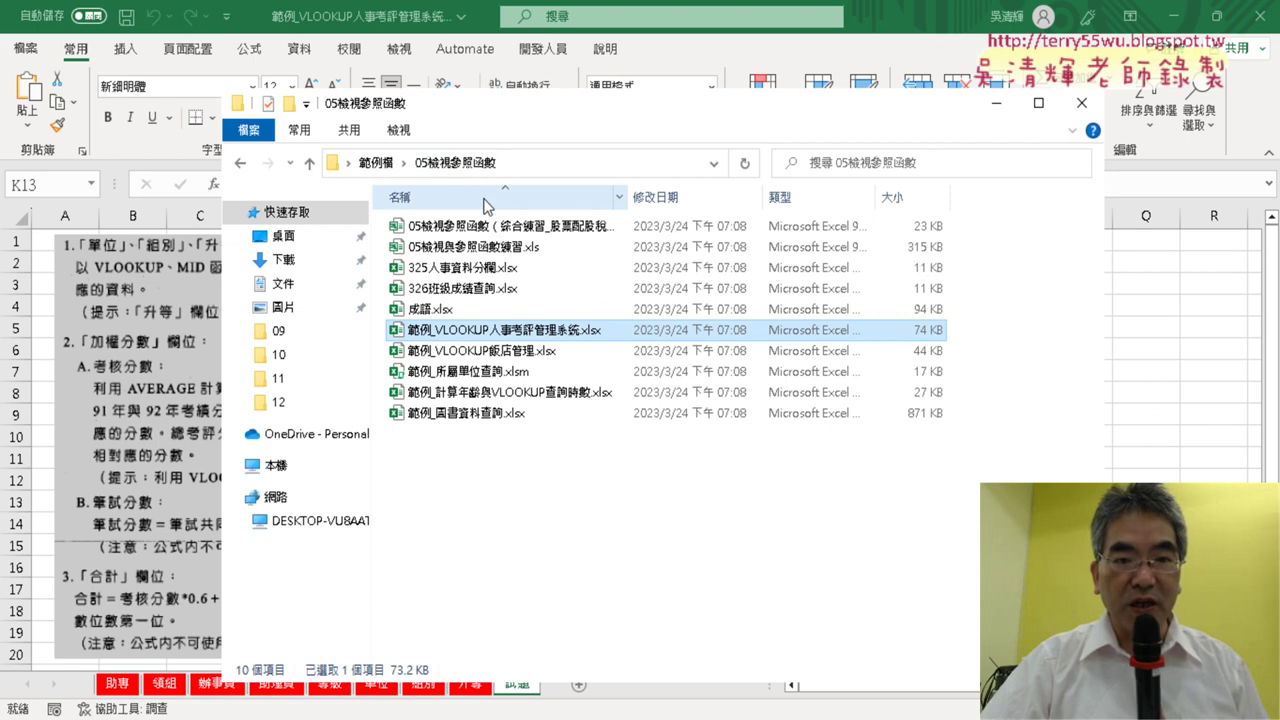
{"action": "left_click", "coordinate": [376, 162]}
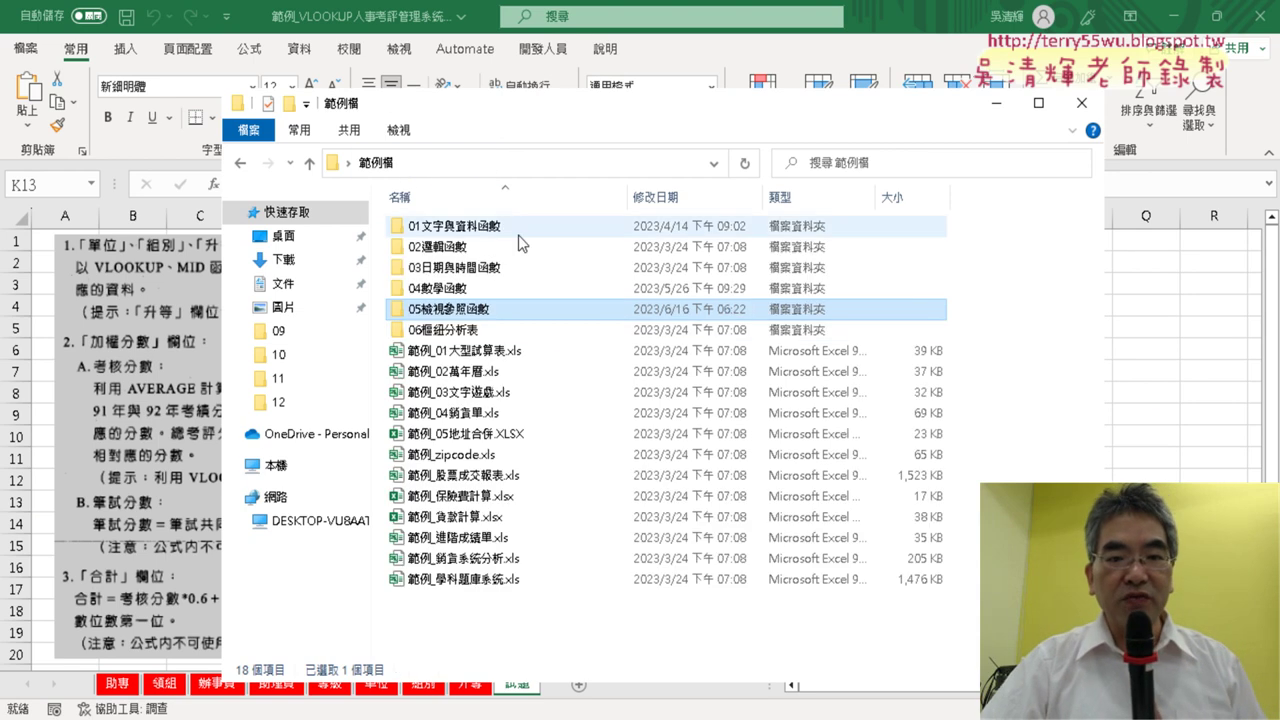
{"action": "double_click", "coordinate": [479, 312]}
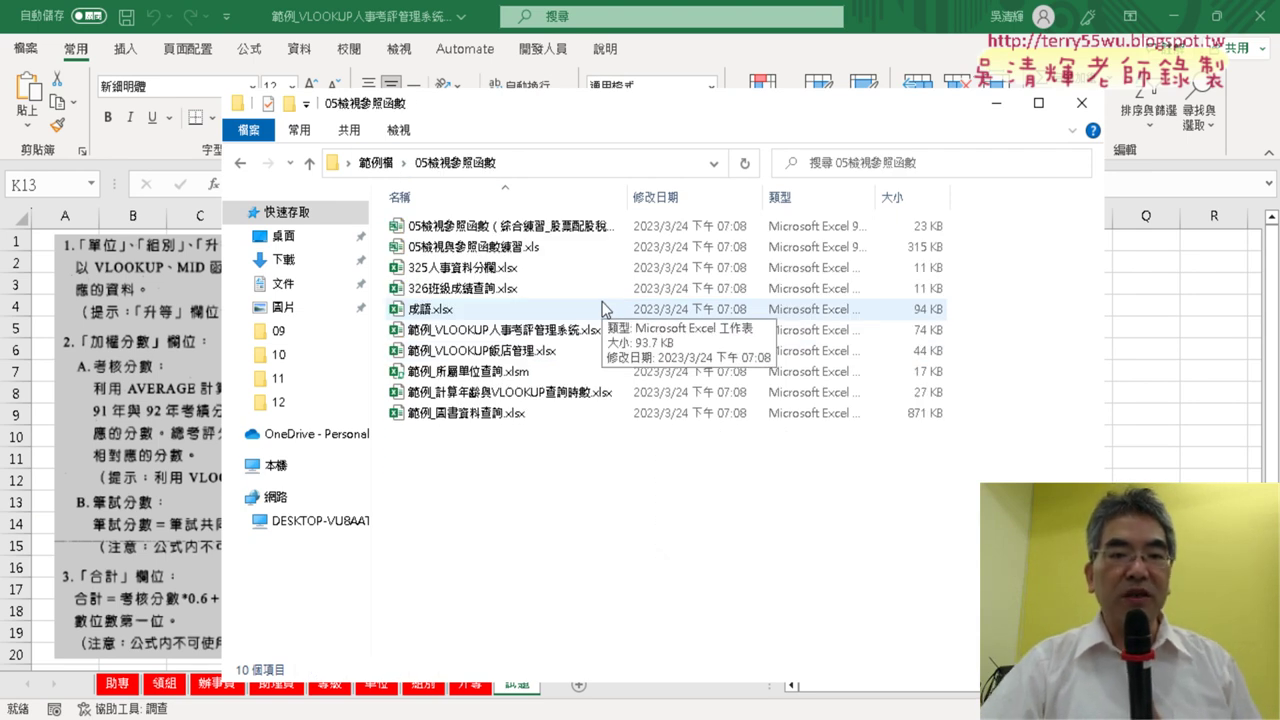
{"action": "left_click", "coordinate": [537, 276]}
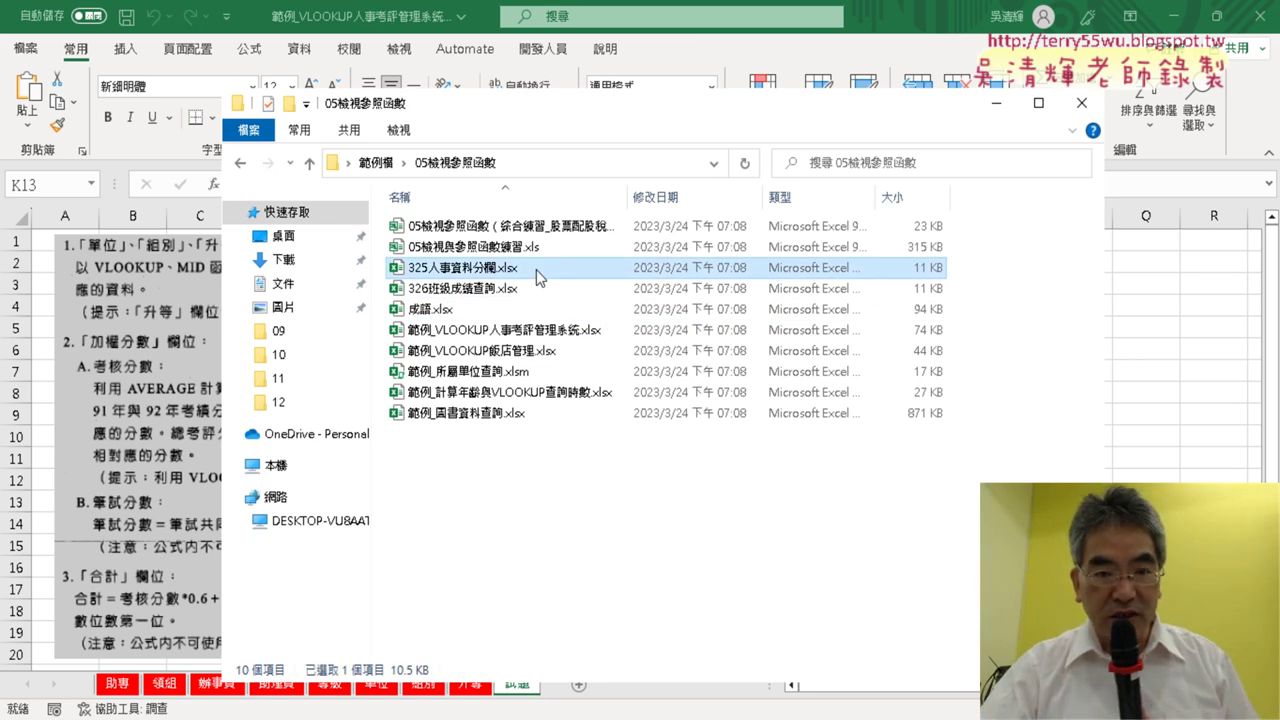
{"action": "left_click", "coordinate": [529, 339]}
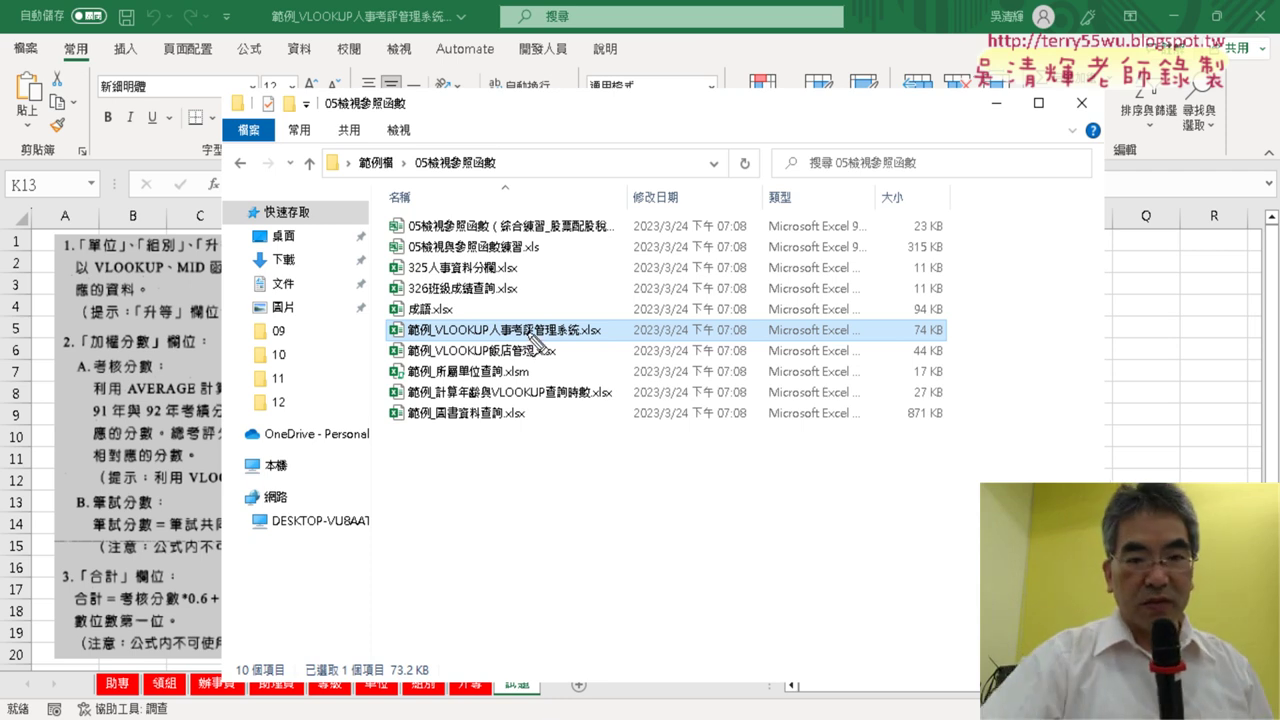
Circle the 範例檔 and 05檢視參照函數 path folders and the example file, then return to Excel.
{"action": "left_click_drag", "start_coordinate": [396, 176], "coordinate": [393, 158]}
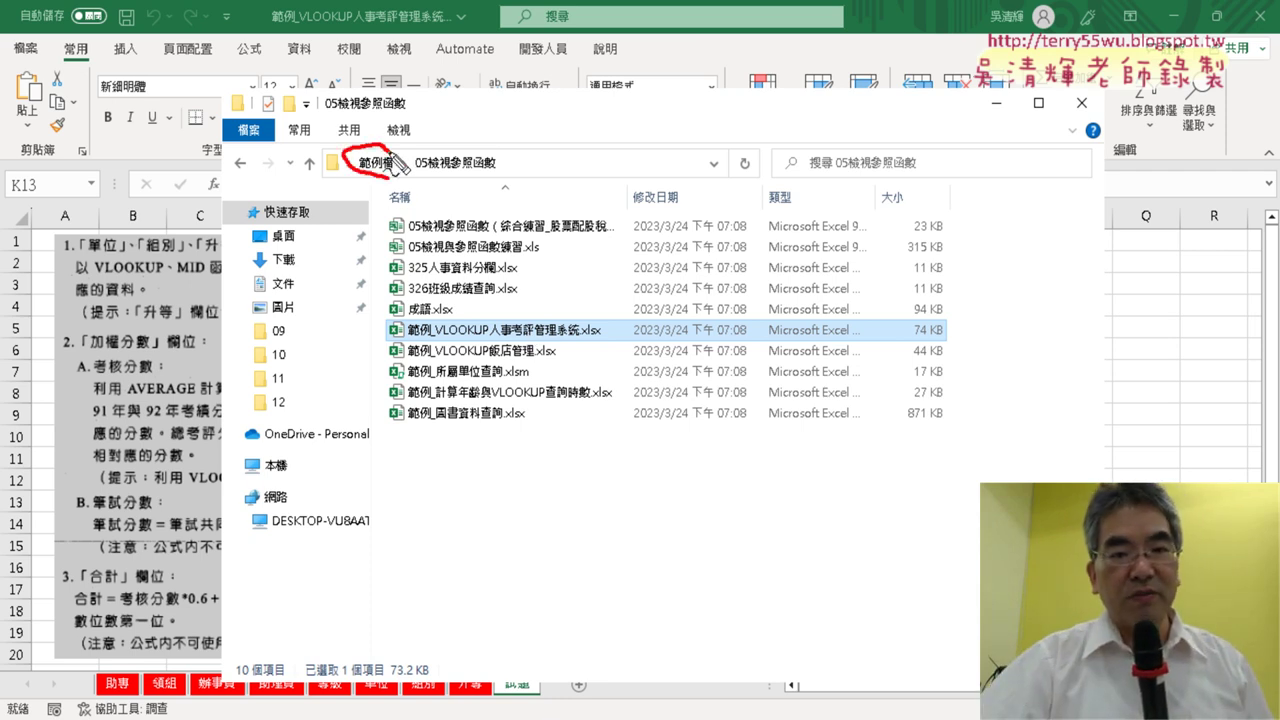
{"action": "mouse_move", "coordinate": [465, 182]}
{"action": "left_mouse_down"}
{"action": "mouse_move", "coordinate": [490, 138]}
{"action": "mouse_move", "coordinate": [468, 184]}
{"action": "left_mouse_up"}
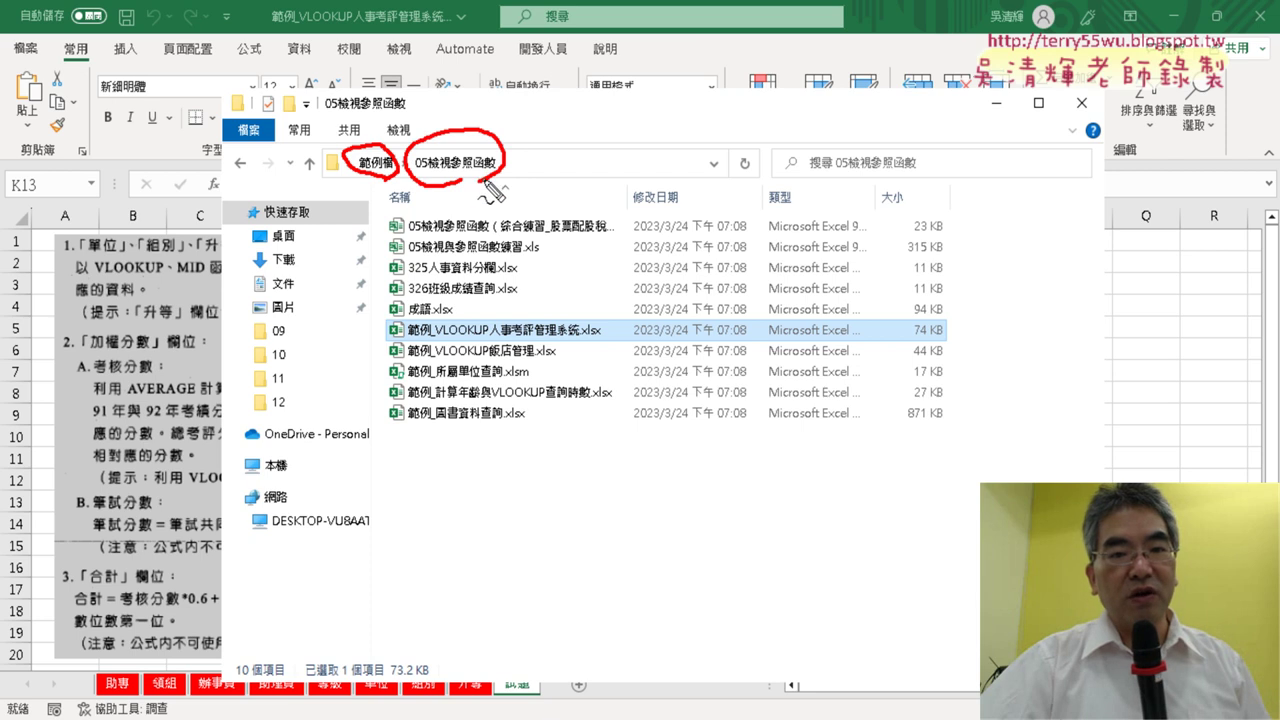
{"action": "left_click_drag", "start_coordinate": [585, 345], "coordinate": [579, 350]}
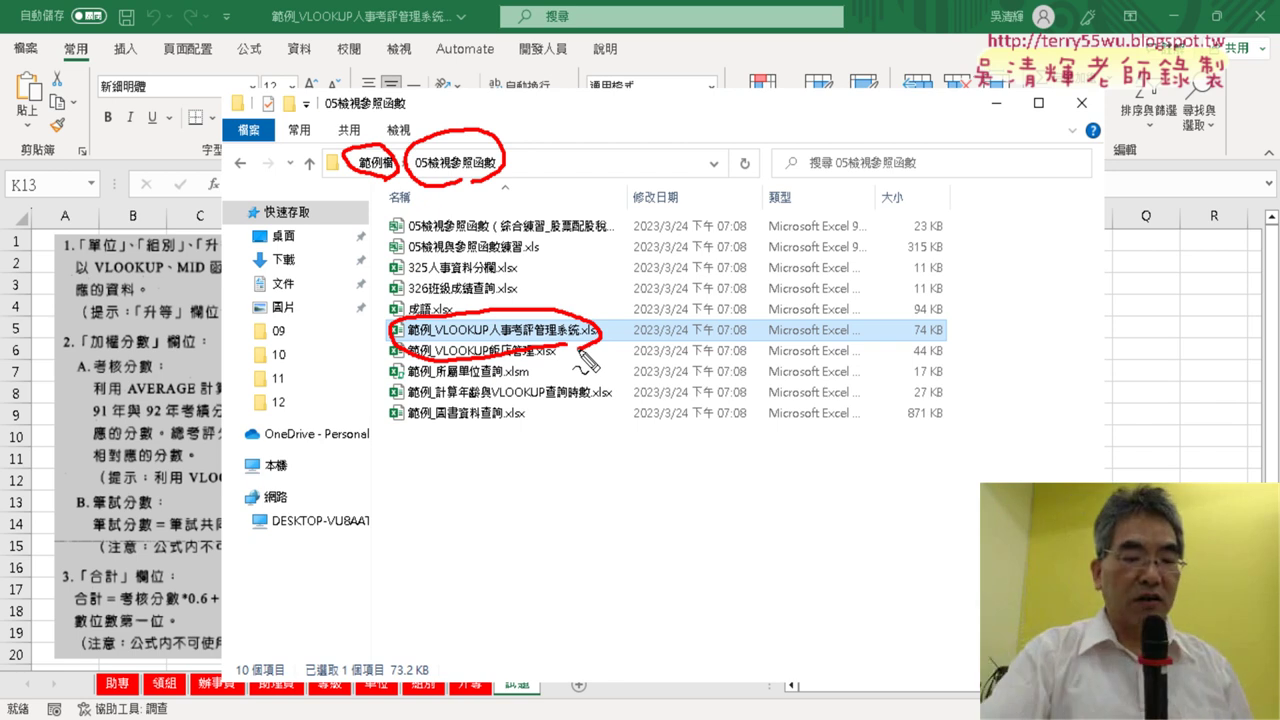
{"action": "key", "text": "Escape"}
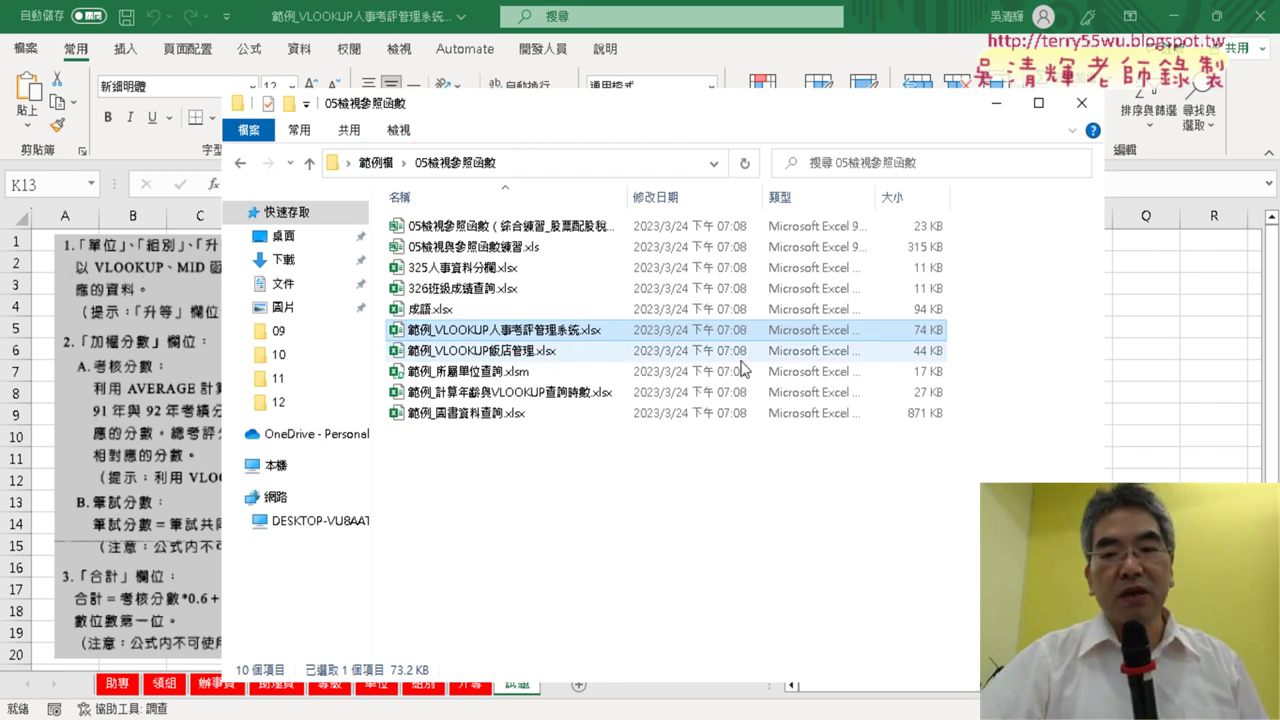
{"action": "left_click", "coordinate": [540, 690]}
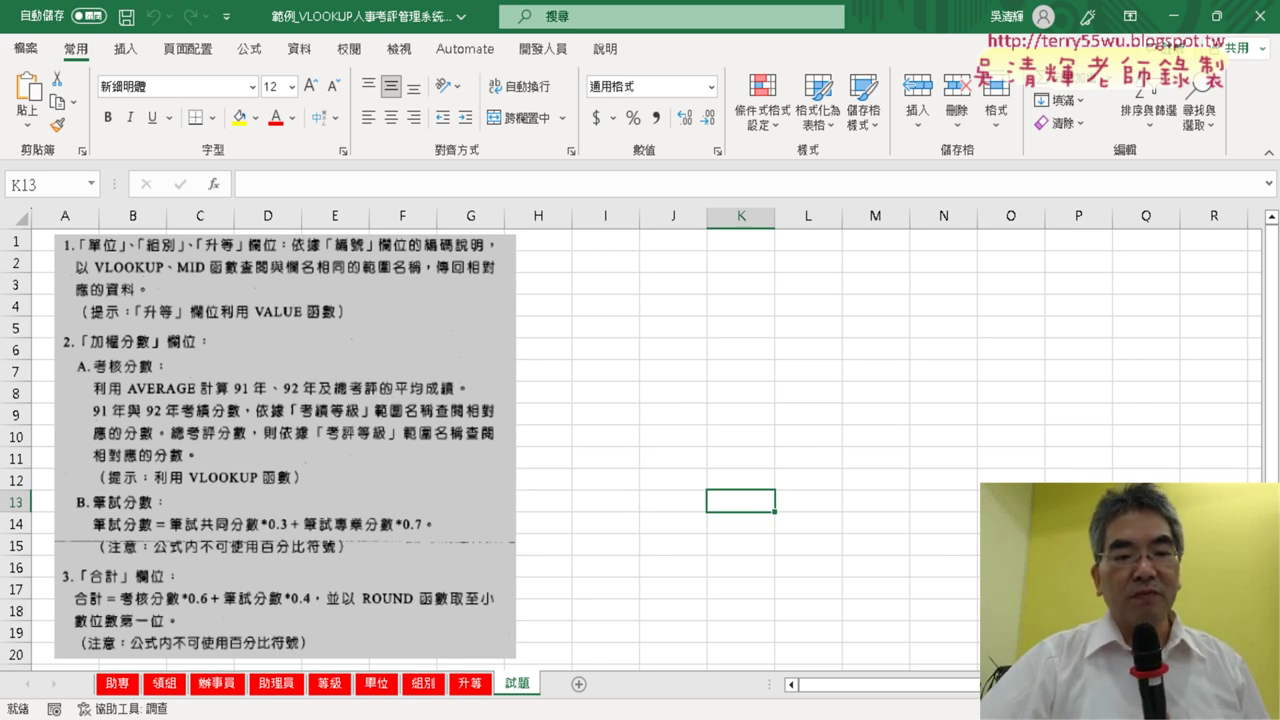
{"action": "key", "text": "alt+Tab"}
{"action": "left_click", "coordinate": [480, 336]}
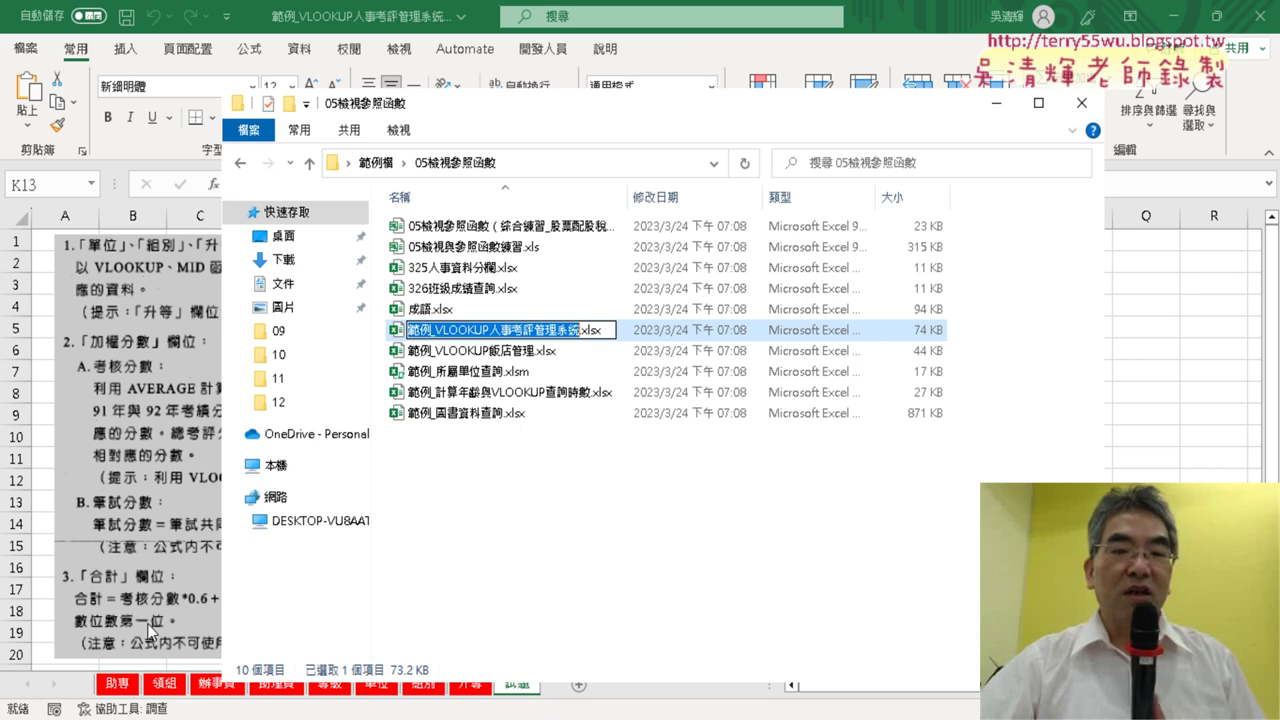
{"action": "left_click", "coordinate": [126, 694]}
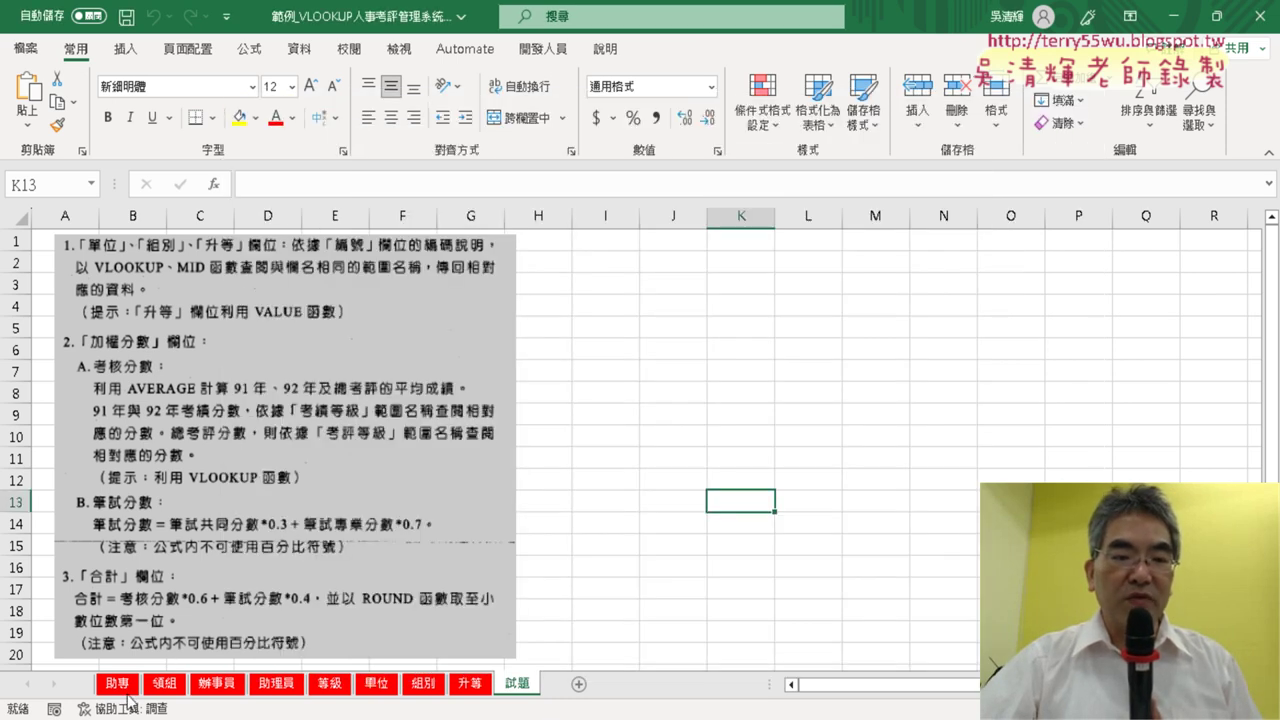
Browse the 助專, 領組, 辦事員 and 助理員 position sheets, circle them, and return to 助專.
{"action": "left_click", "coordinate": [117, 684]}
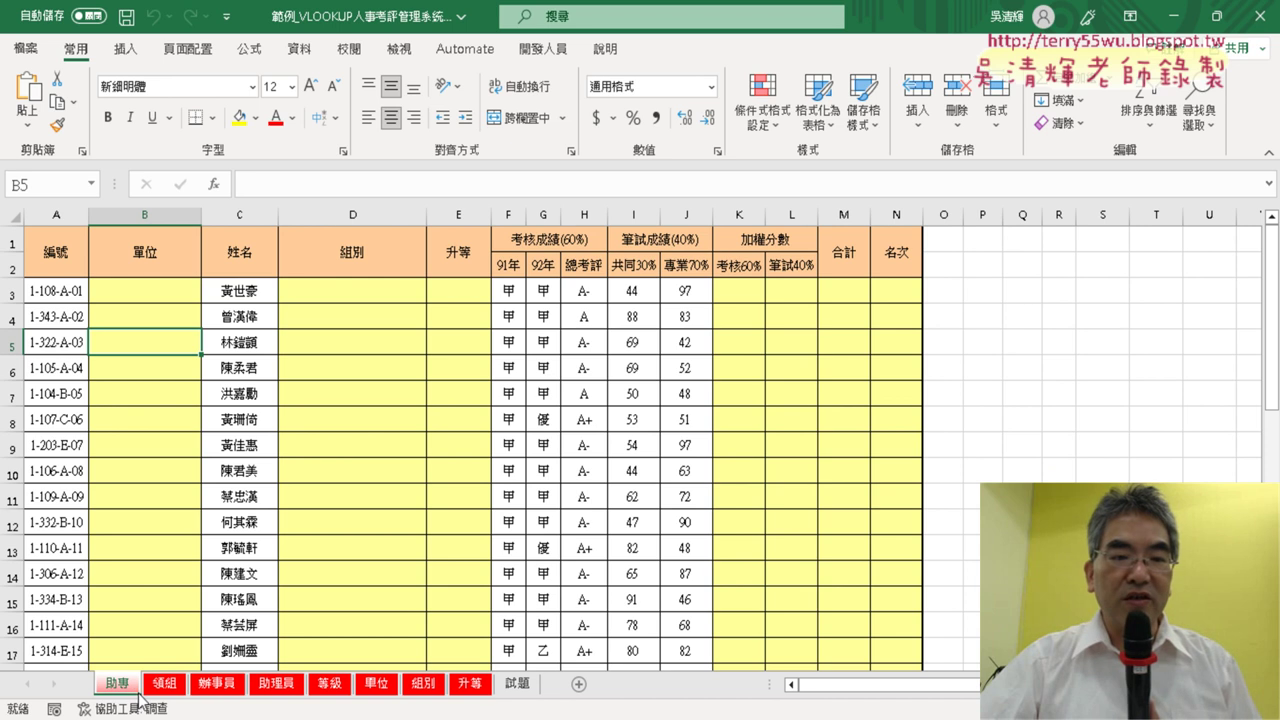
{"action": "left_click", "coordinate": [168, 688]}
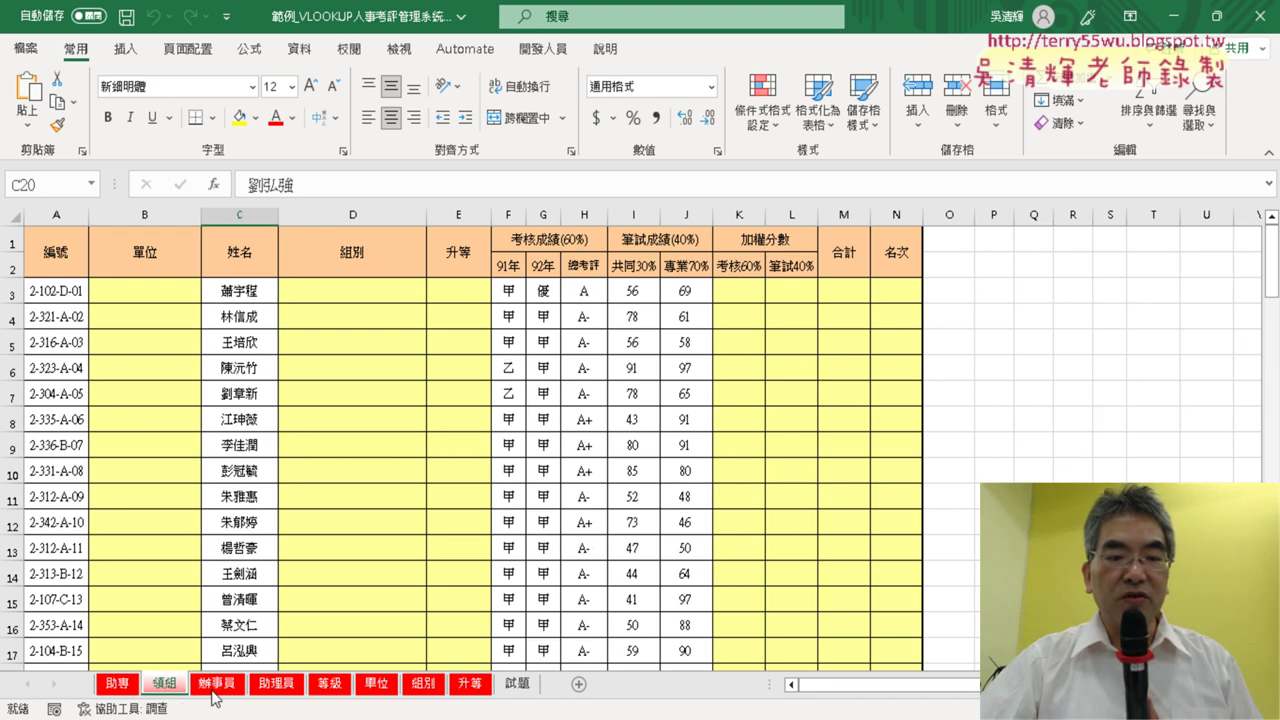
{"action": "left_click", "coordinate": [218, 686]}
{"action": "left_click", "coordinate": [276, 686]}
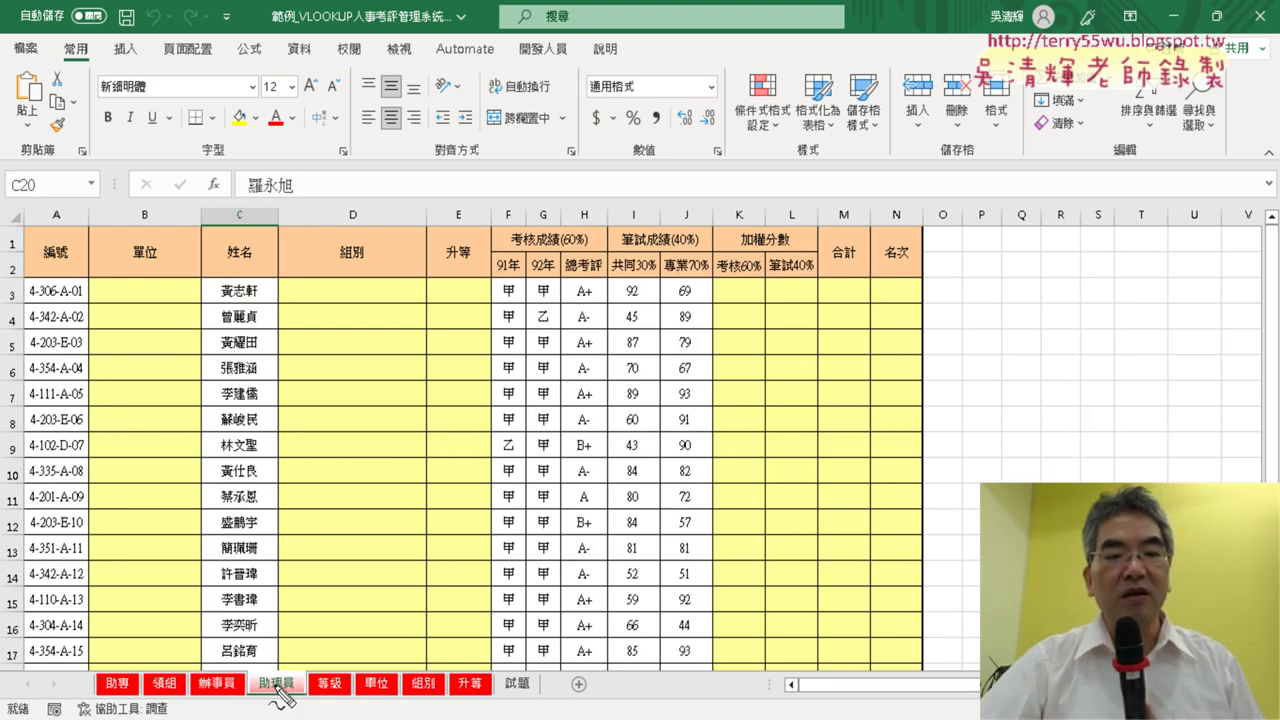
{"action": "left_click_drag", "start_coordinate": [297, 710], "coordinate": [292, 708]}
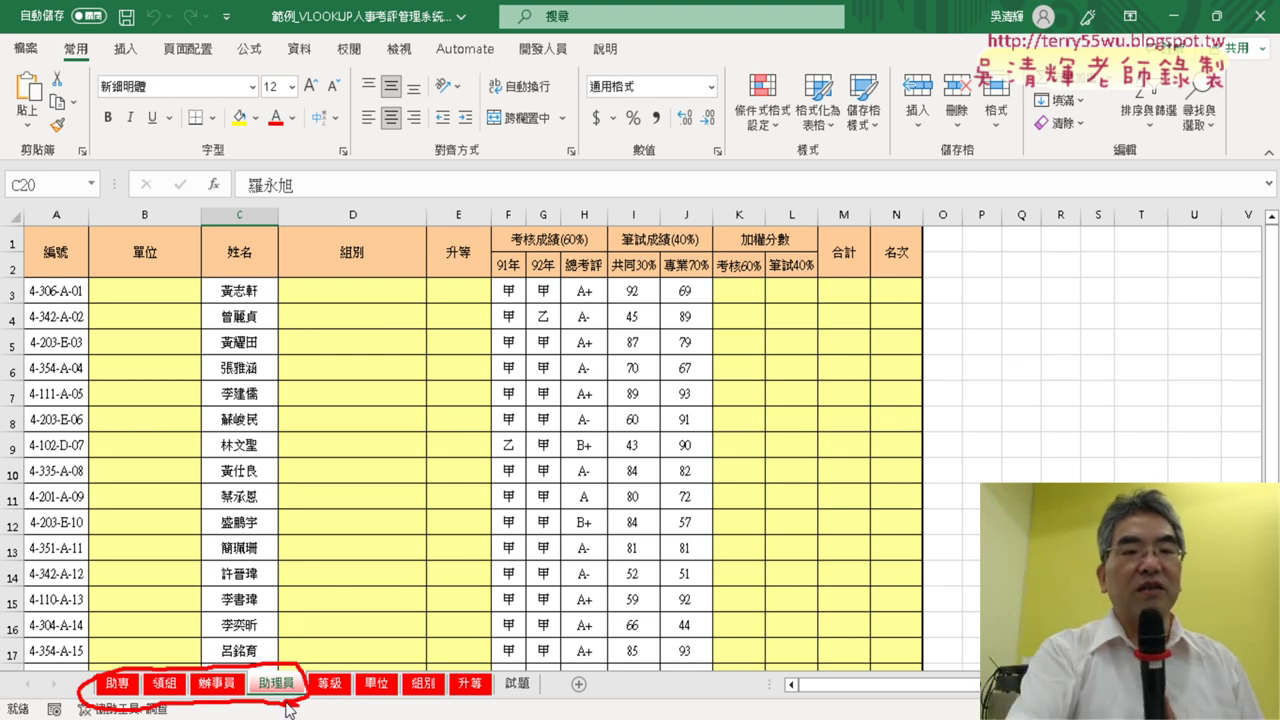
{"action": "key", "text": "Escape"}
{"action": "left_click", "coordinate": [118, 686]}
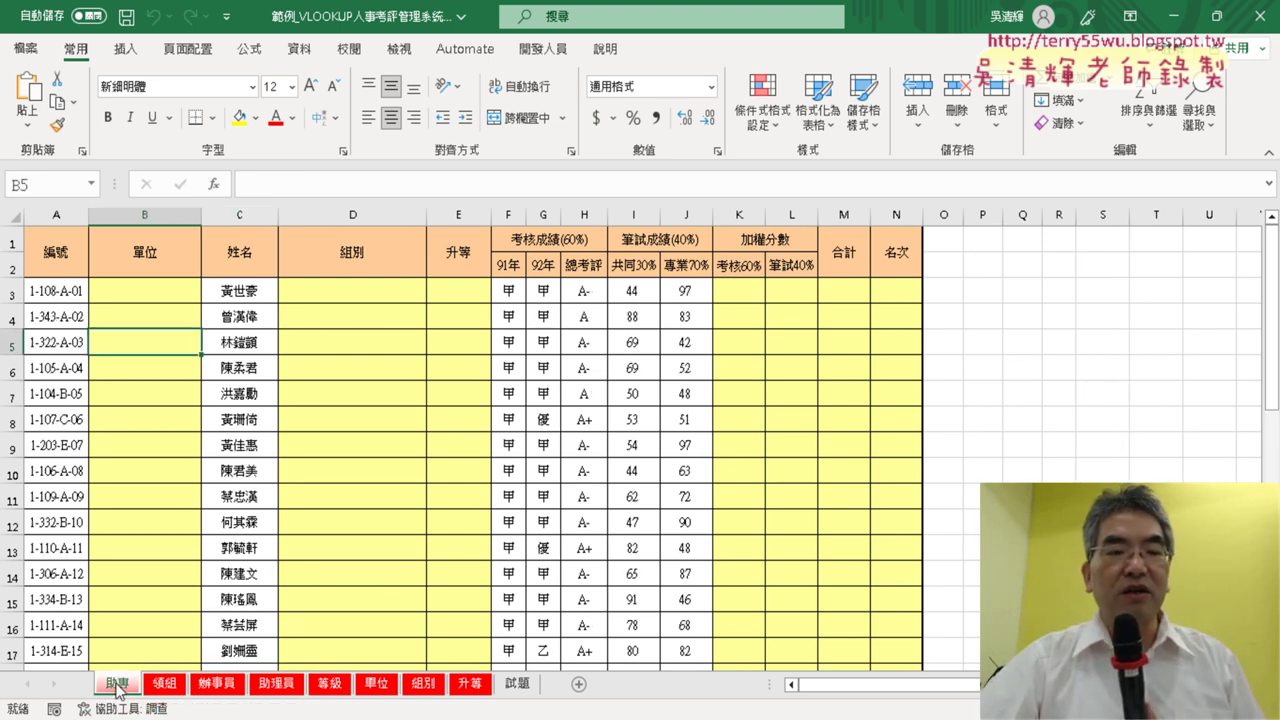
Point out the empty 單位, 名次 and 合計 cells and the 考核成績(60%) grades in F3:H3.
{"action": "left_click", "coordinate": [152, 292]}
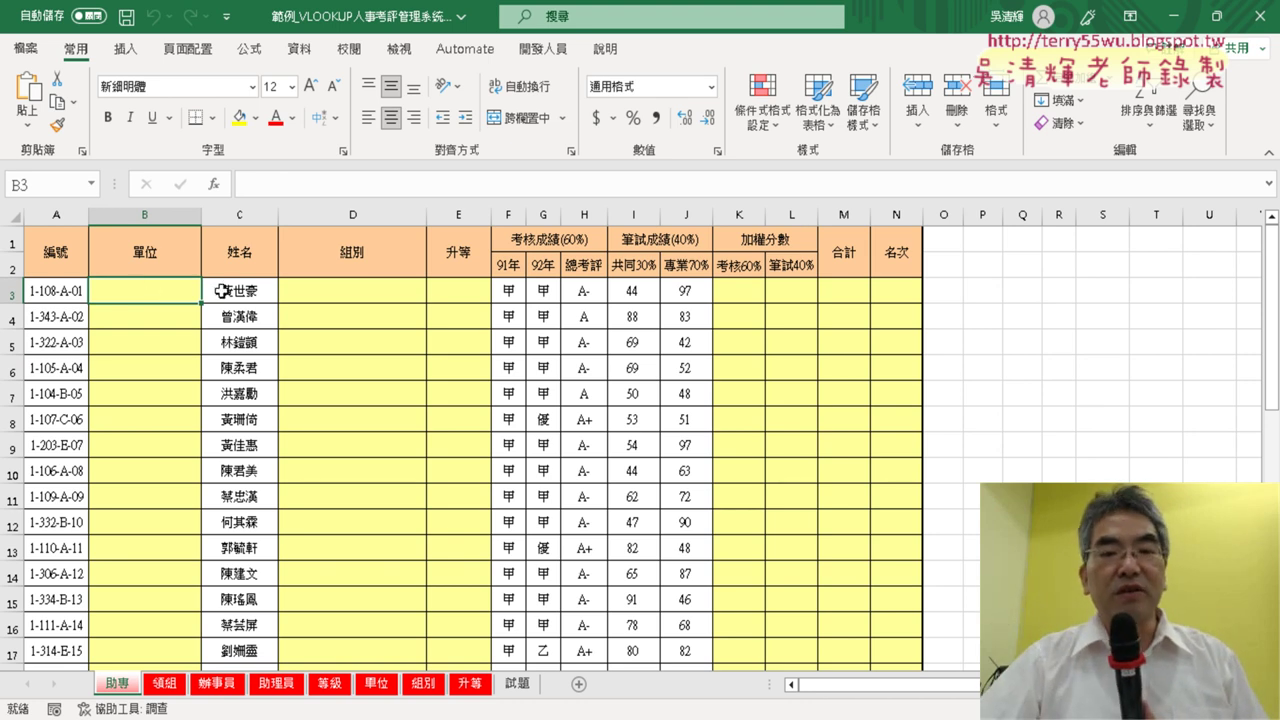
{"action": "left_click", "coordinate": [900, 296]}
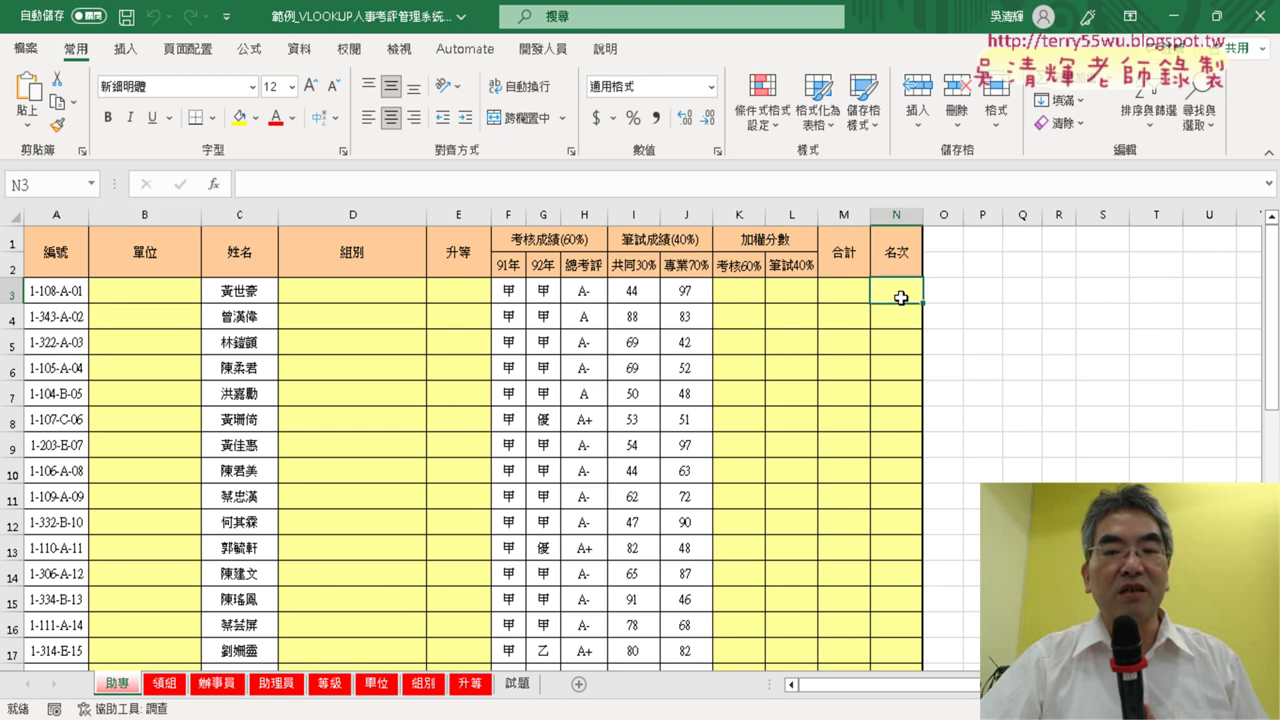
{"action": "left_click", "coordinate": [845, 288]}
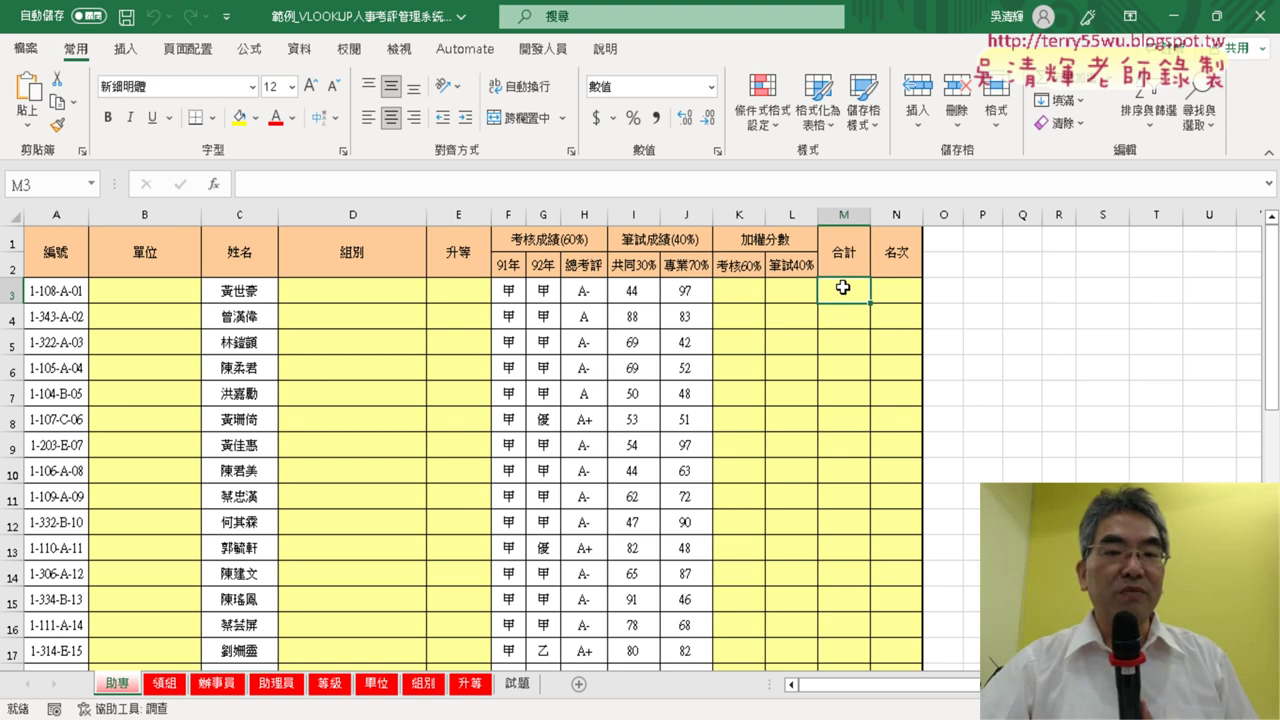
{"action": "left_click", "coordinate": [519, 249]}
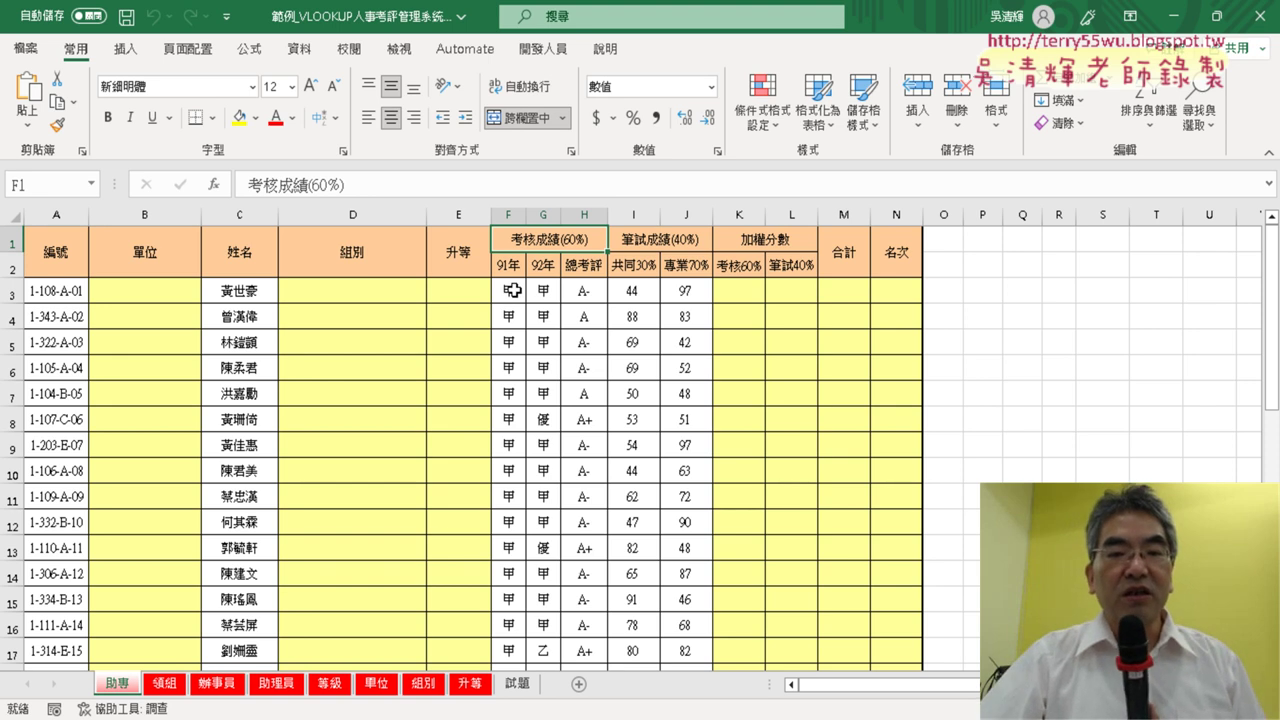
{"action": "left_click_drag", "start_coordinate": [512, 290], "coordinate": [576, 305]}
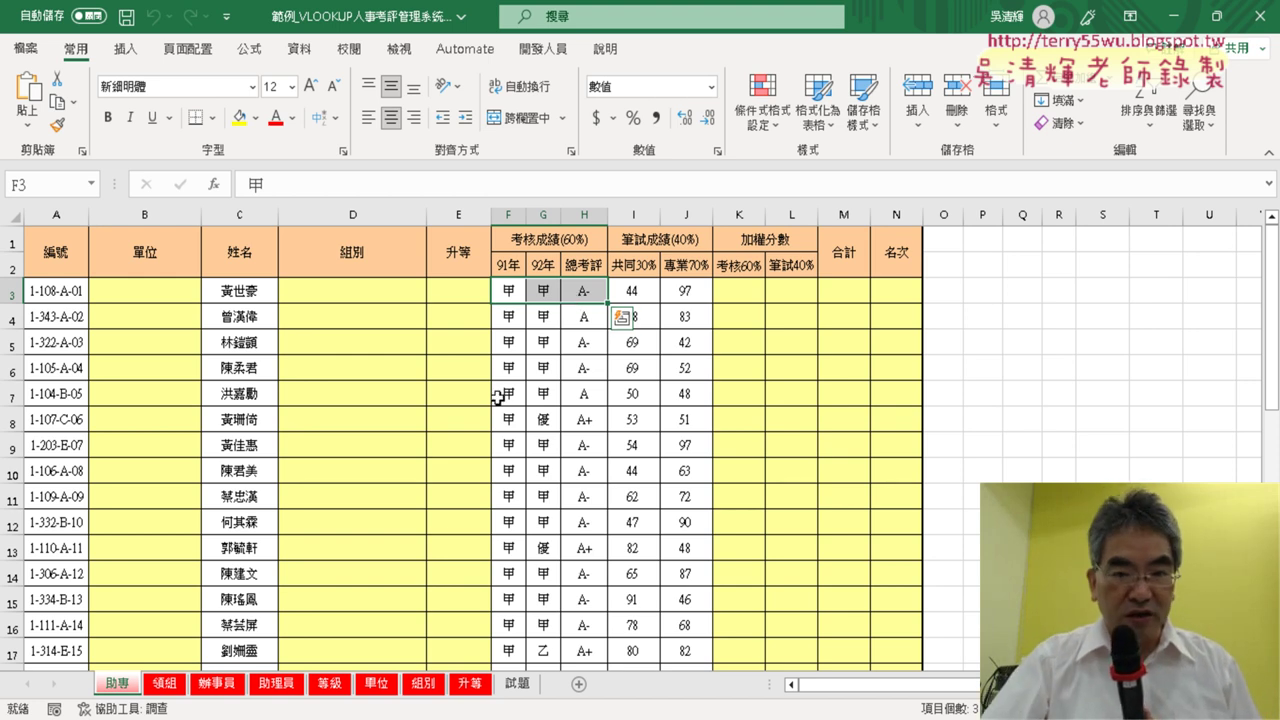
On the 等級 sheet, circle the 考績 table, A- scoring 85 and the 考評 table, then return to 助專.
{"action": "left_click", "coordinate": [331, 684]}
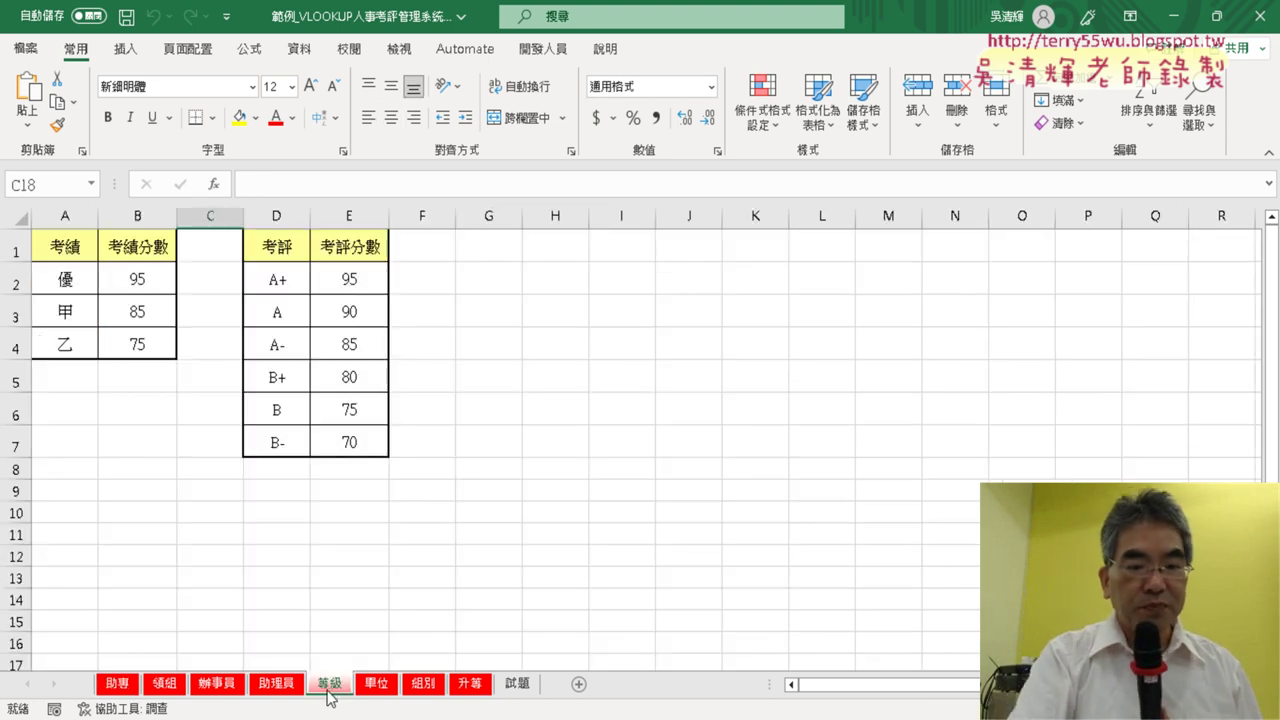
{"action": "left_click_drag", "start_coordinate": [342, 704], "coordinate": [340, 698]}
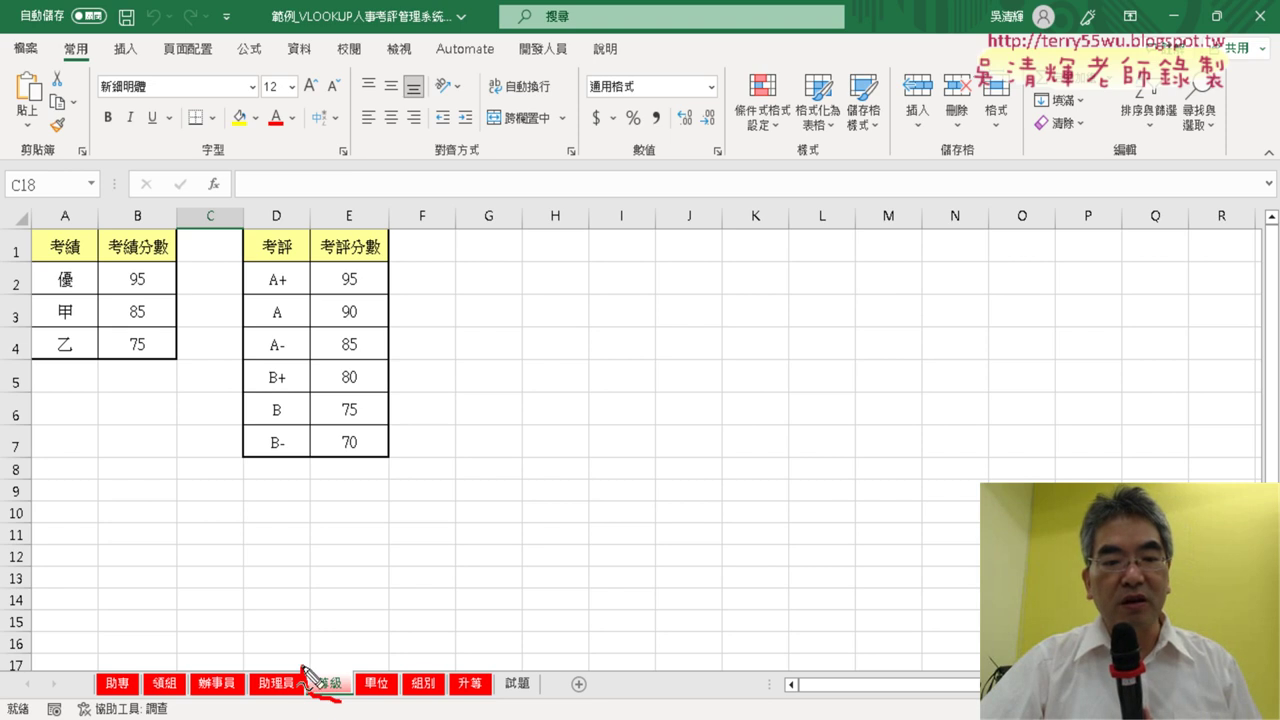
{"action": "mouse_move", "coordinate": [98, 355]}
{"action": "left_mouse_down"}
{"action": "mouse_move", "coordinate": [50, 305]}
{"action": "mouse_move", "coordinate": [72, 330]}
{"action": "mouse_move", "coordinate": [143, 309]}
{"action": "mouse_move", "coordinate": [135, 298]}
{"action": "left_mouse_up"}
{"action": "mouse_move", "coordinate": [285, 335]}
{"action": "left_mouse_down"}
{"action": "mouse_move", "coordinate": [262, 356]}
{"action": "mouse_move", "coordinate": [368, 373]}
{"action": "left_mouse_up"}
{"action": "left_click_drag", "start_coordinate": [350, 563], "coordinate": [358, 550]}
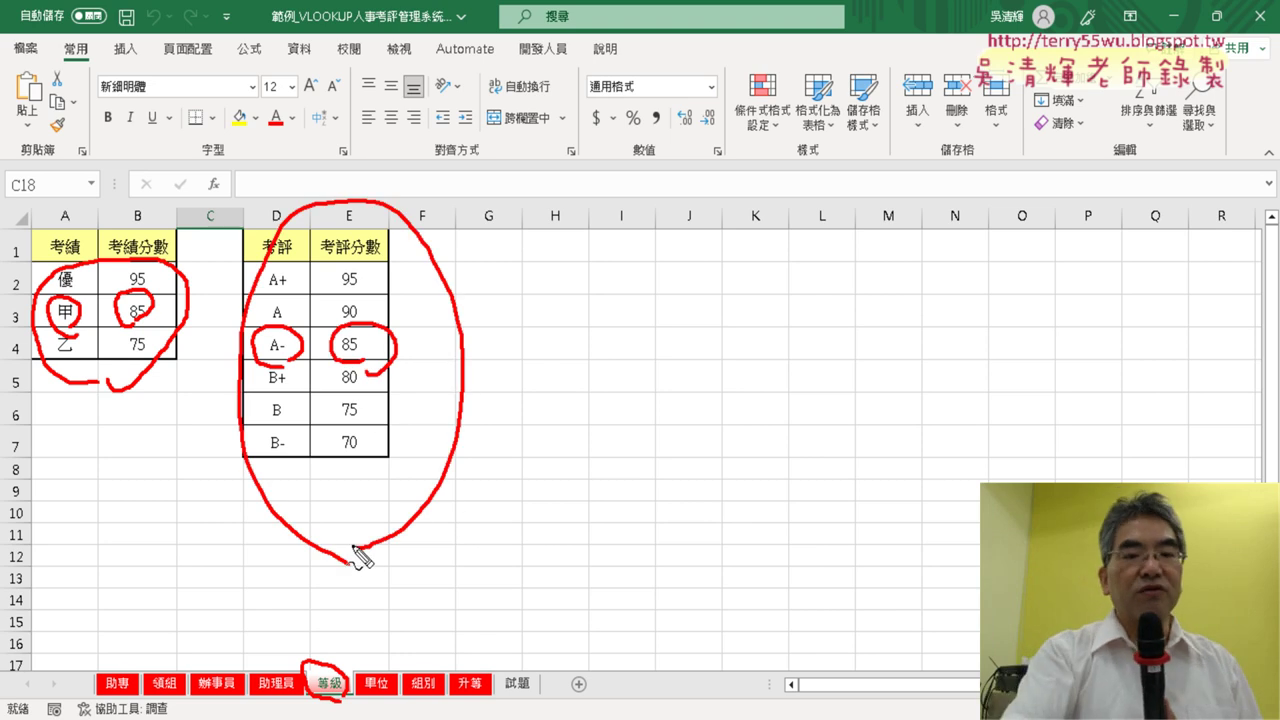
{"action": "key", "text": "Escape"}
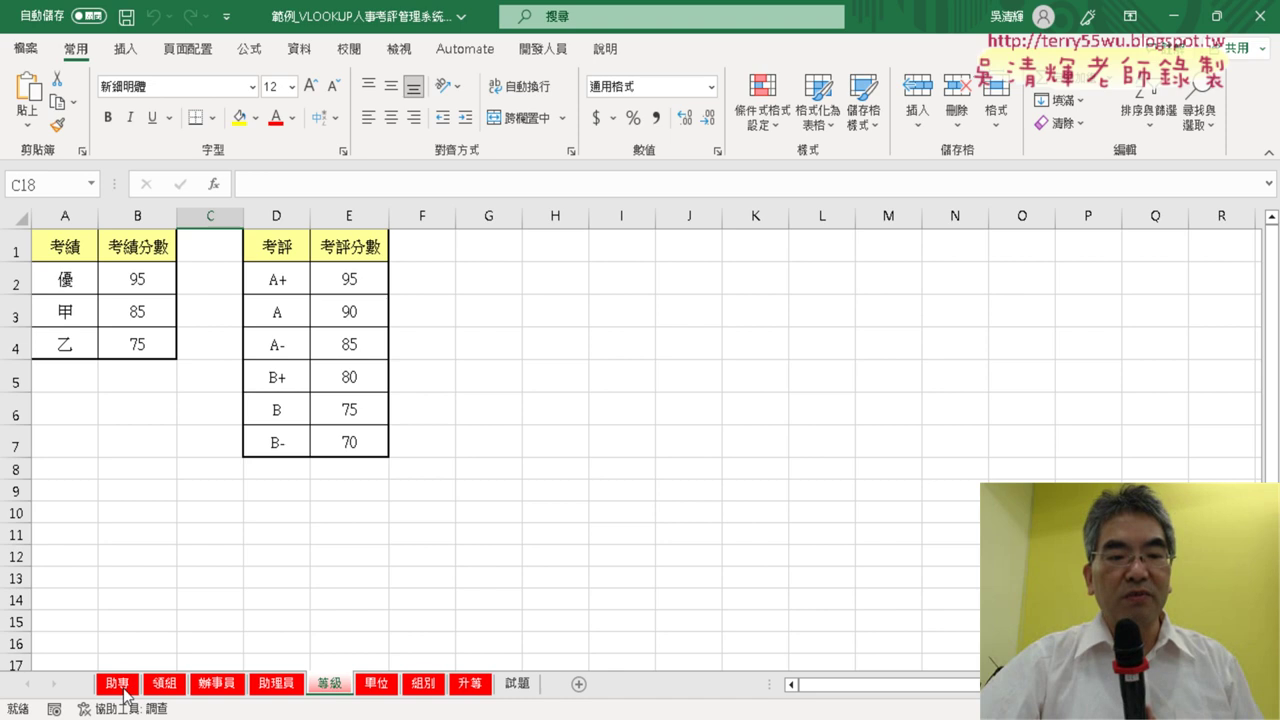
{"action": "left_click", "coordinate": [124, 689]}
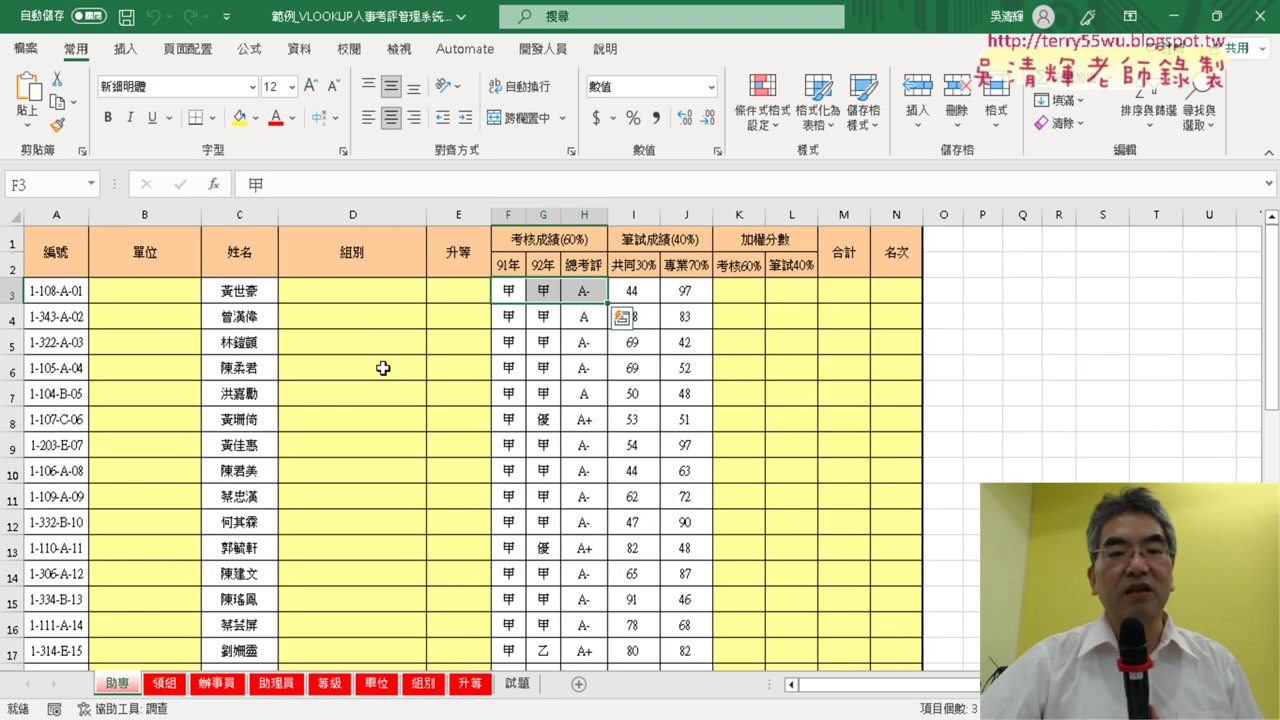
{"action": "left_click", "coordinate": [137, 295]}
{"action": "key", "text": "ctrl+2"}
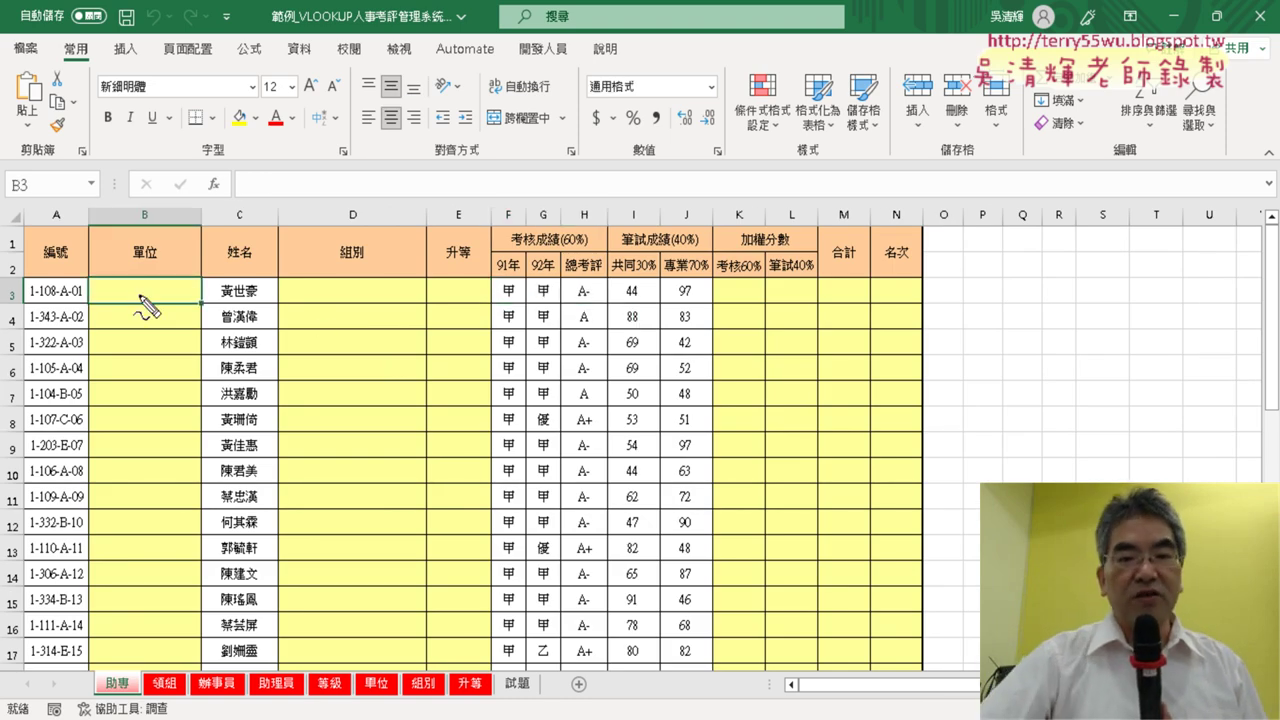
{"action": "left_click_drag", "start_coordinate": [146, 232], "coordinate": [176, 233]}
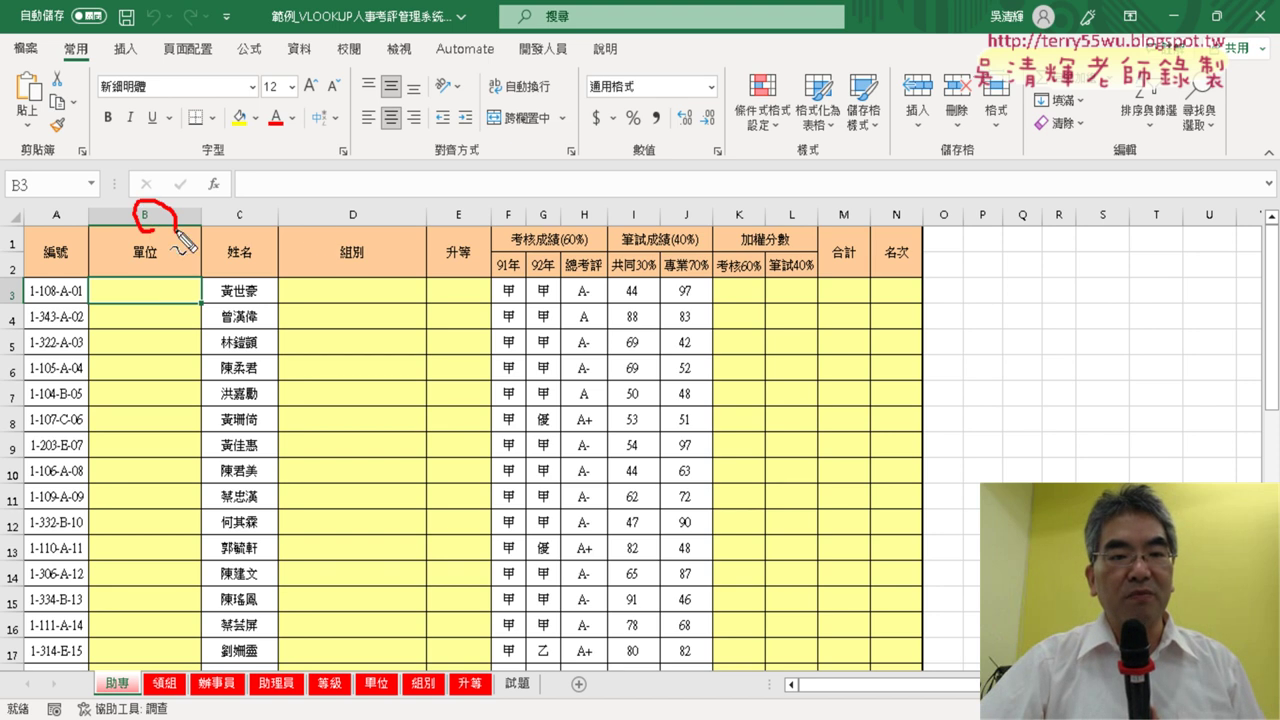
{"action": "left_click_drag", "start_coordinate": [364, 196], "coordinate": [368, 220]}
{"action": "left_click_drag", "start_coordinate": [464, 194], "coordinate": [470, 216]}
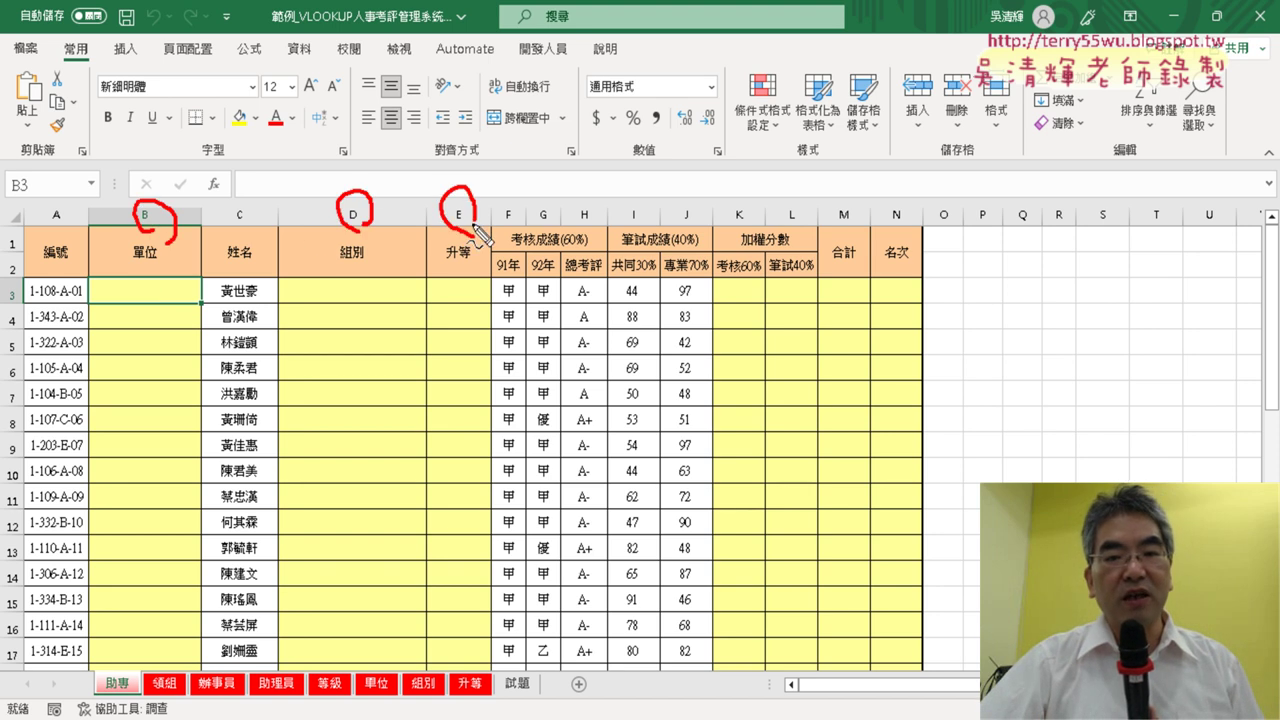
{"action": "left_click_drag", "start_coordinate": [906, 236], "coordinate": [898, 232]}
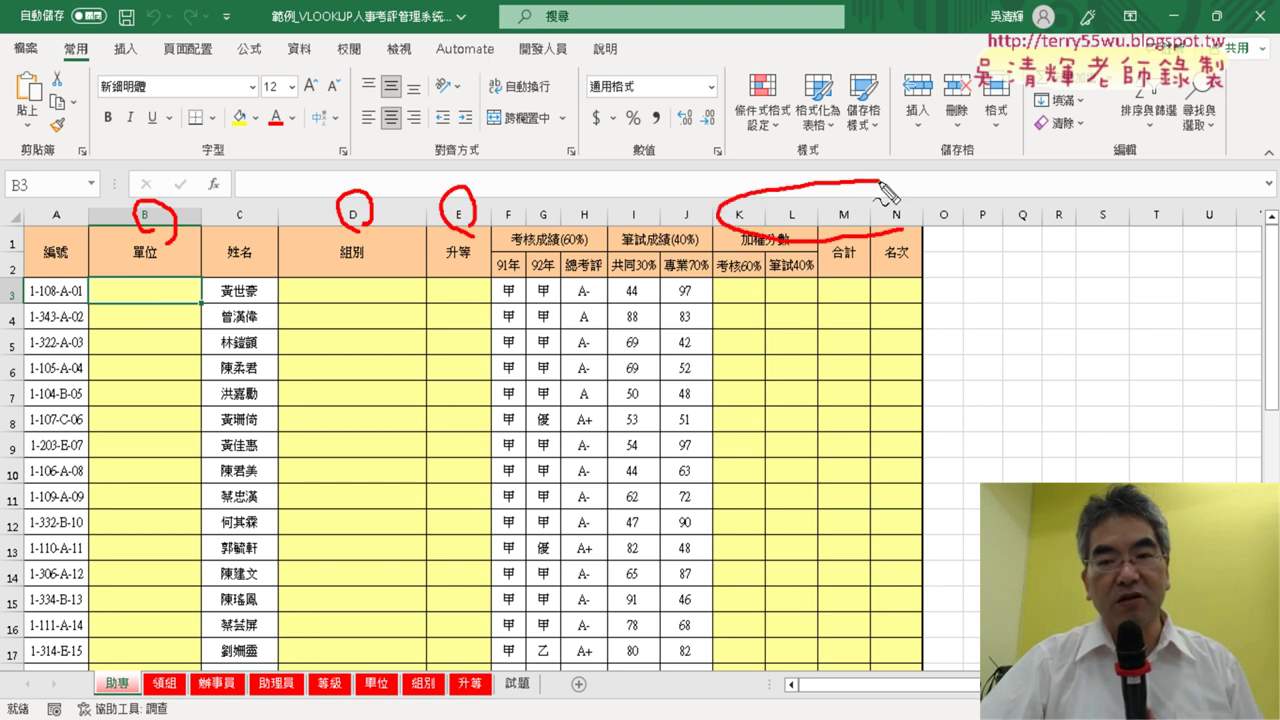
{"action": "left_click_drag", "start_coordinate": [146, 297], "coordinate": [144, 420]}
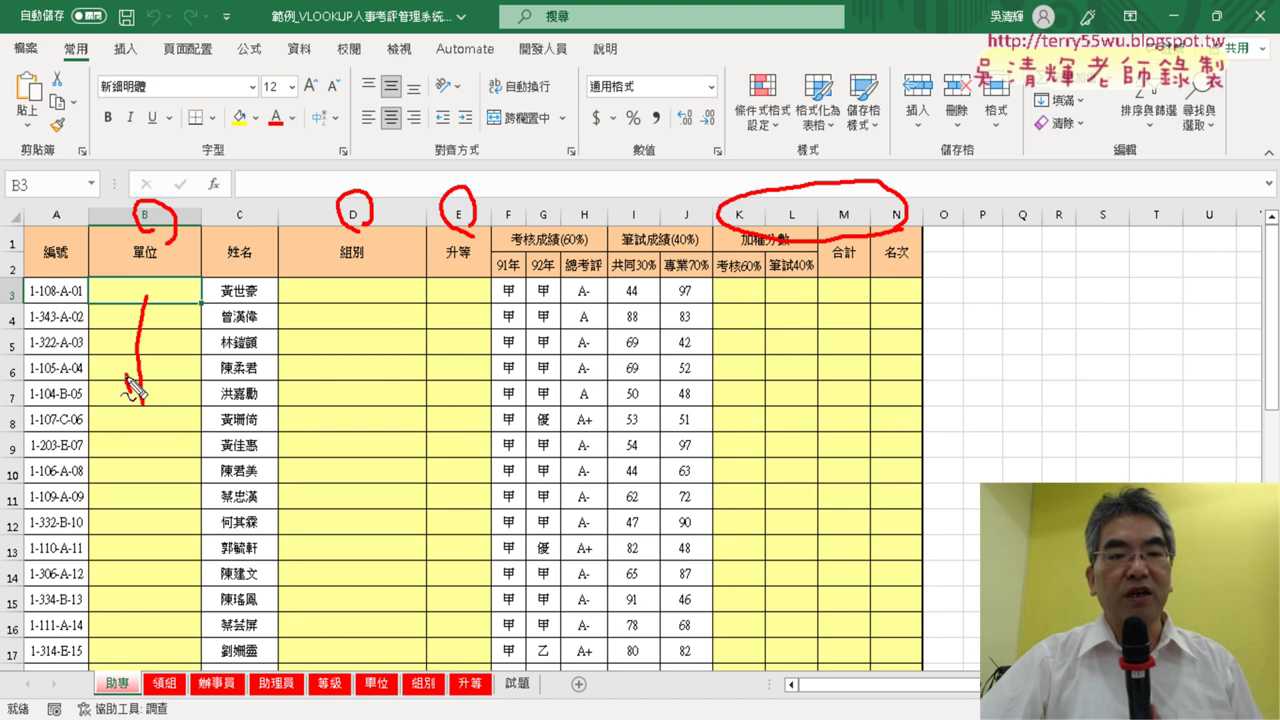
{"action": "left_click_drag", "start_coordinate": [126, 377], "coordinate": [168, 383]}
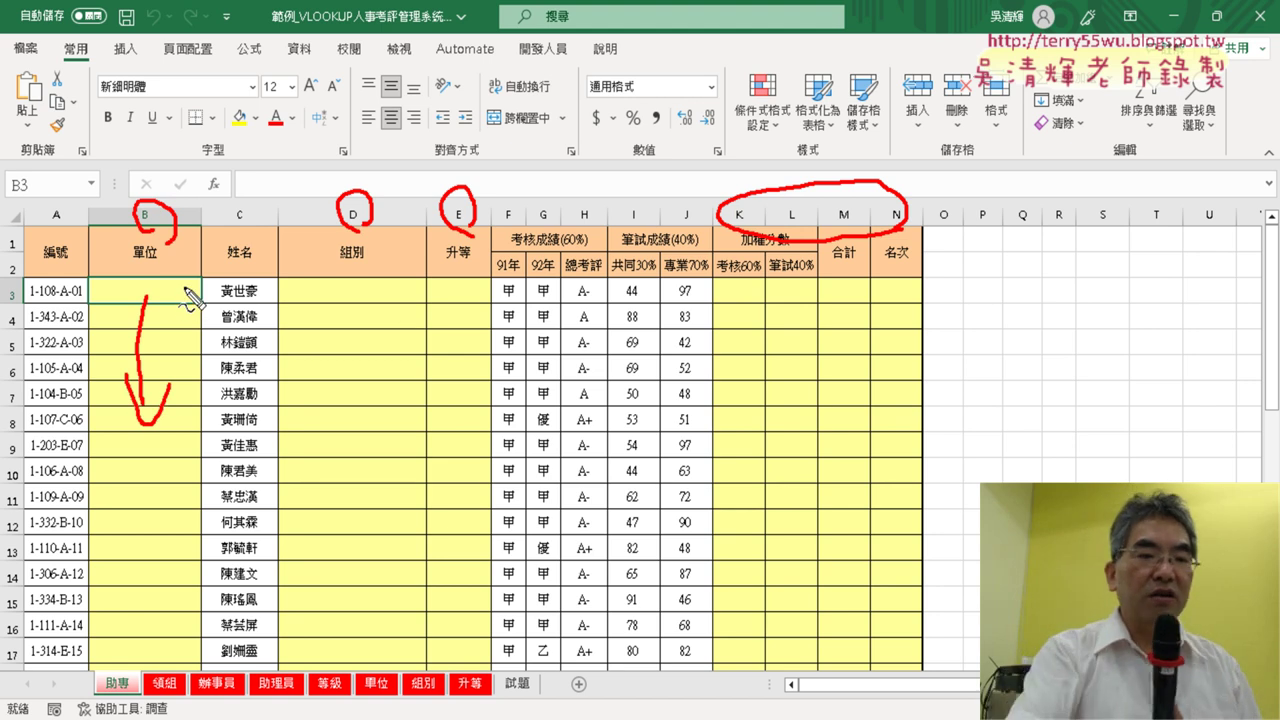
{"action": "key", "text": "Escape"}
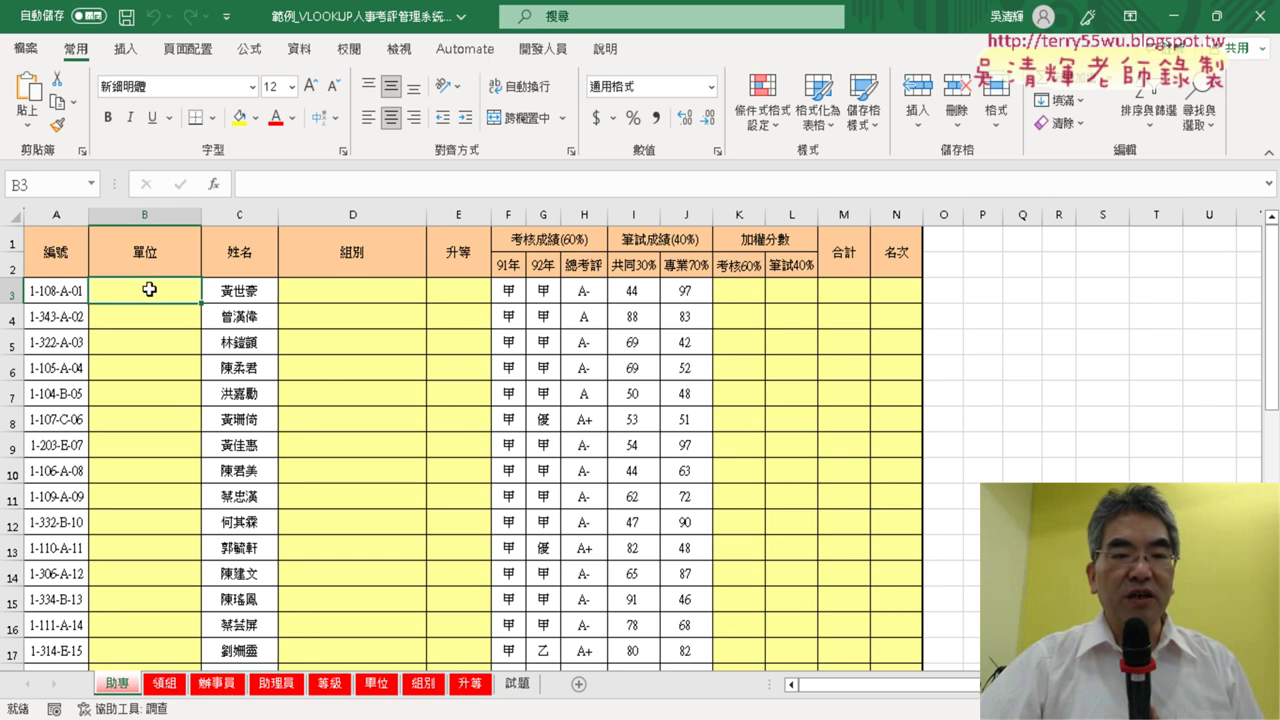
{"action": "left_click", "coordinate": [245, 295]}
{"action": "left_click", "coordinate": [153, 295]}
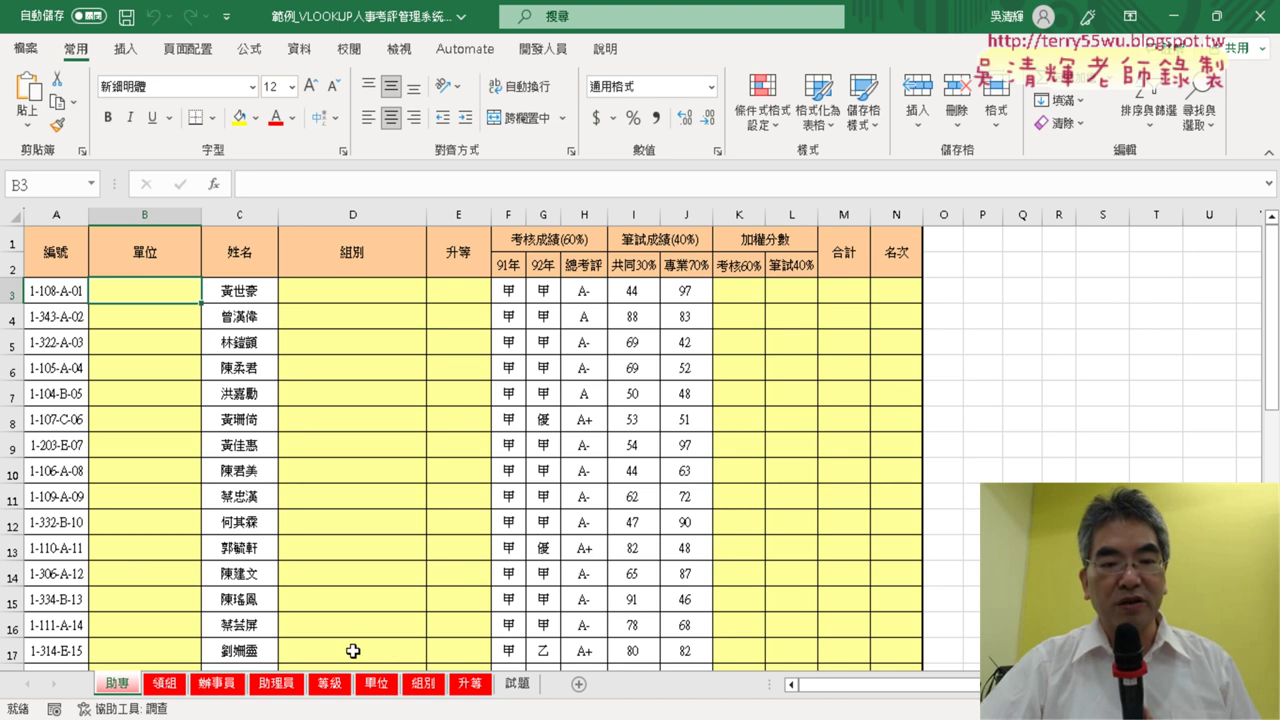
{"action": "left_click", "coordinate": [378, 684]}
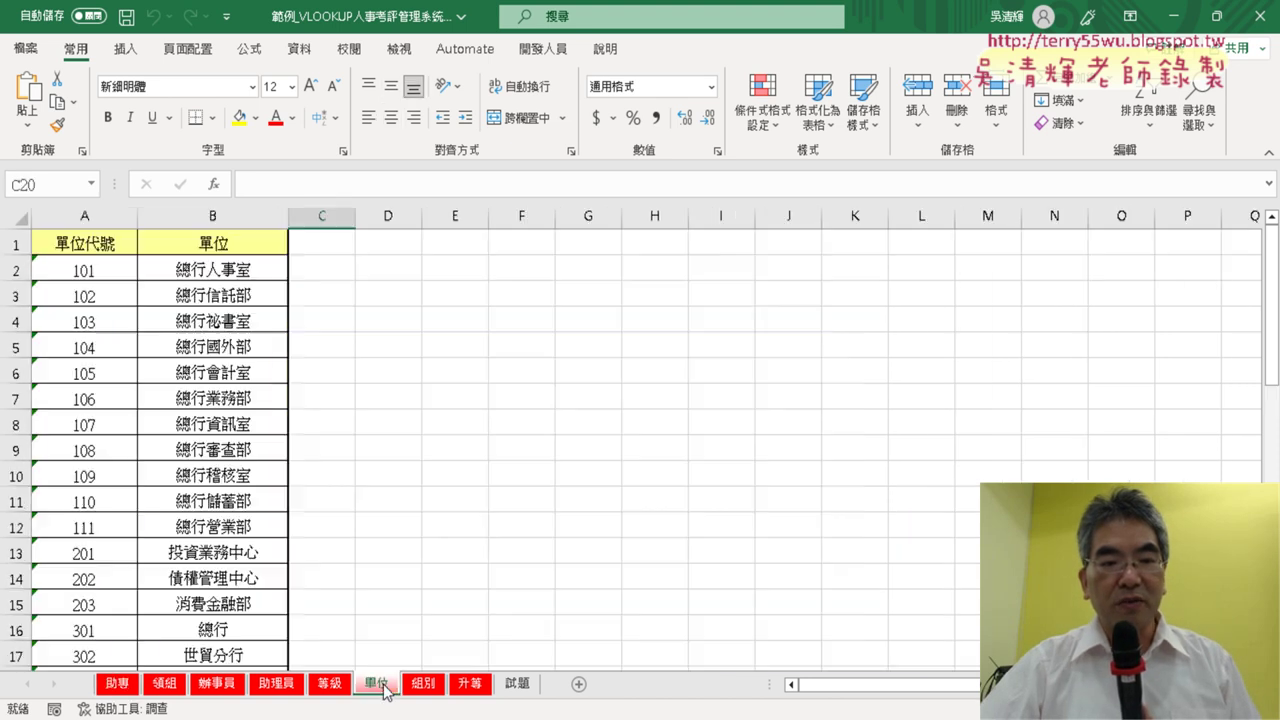
{"action": "left_click", "coordinate": [88, 273]}
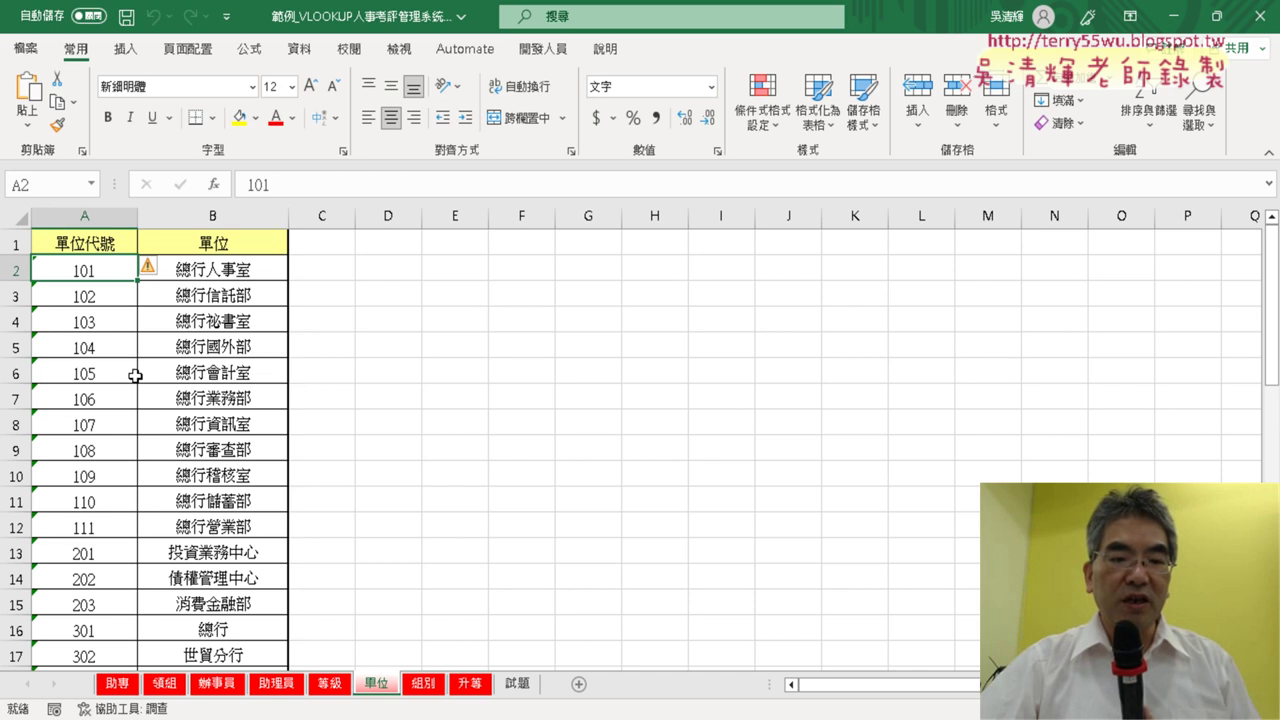
{"action": "left_click", "coordinate": [120, 684]}
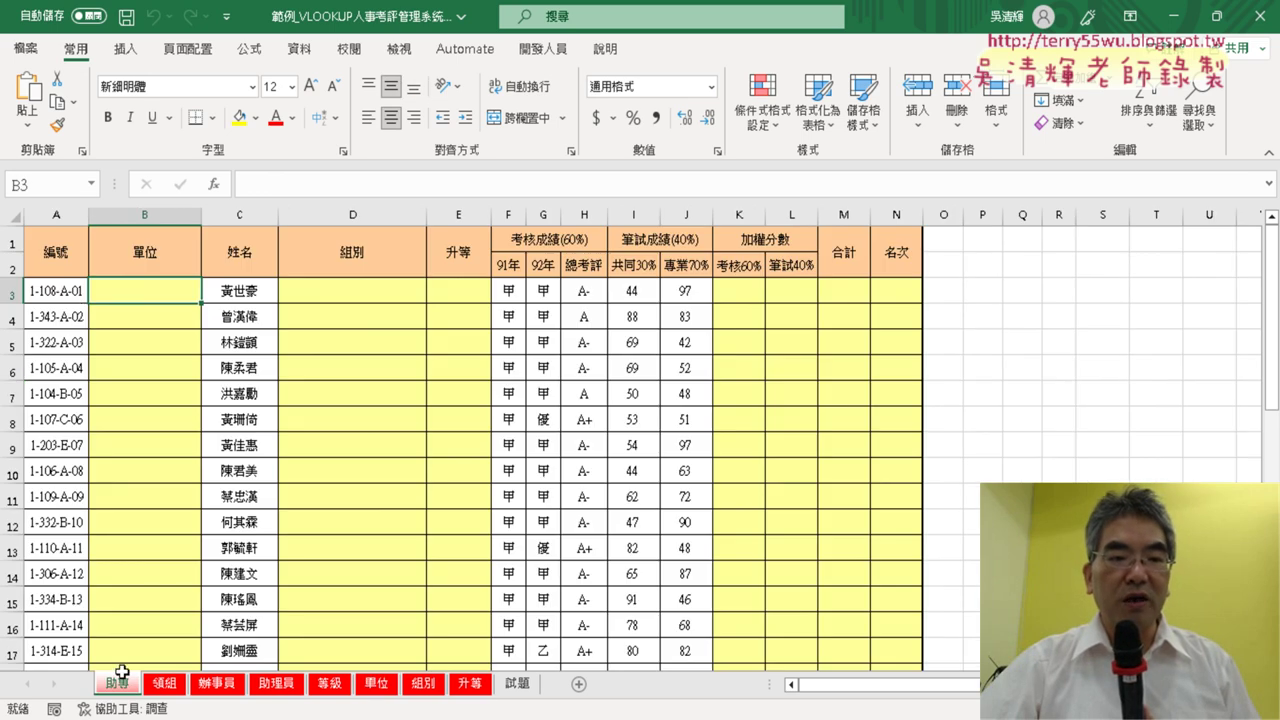
{"action": "left_click", "coordinate": [51, 212]}
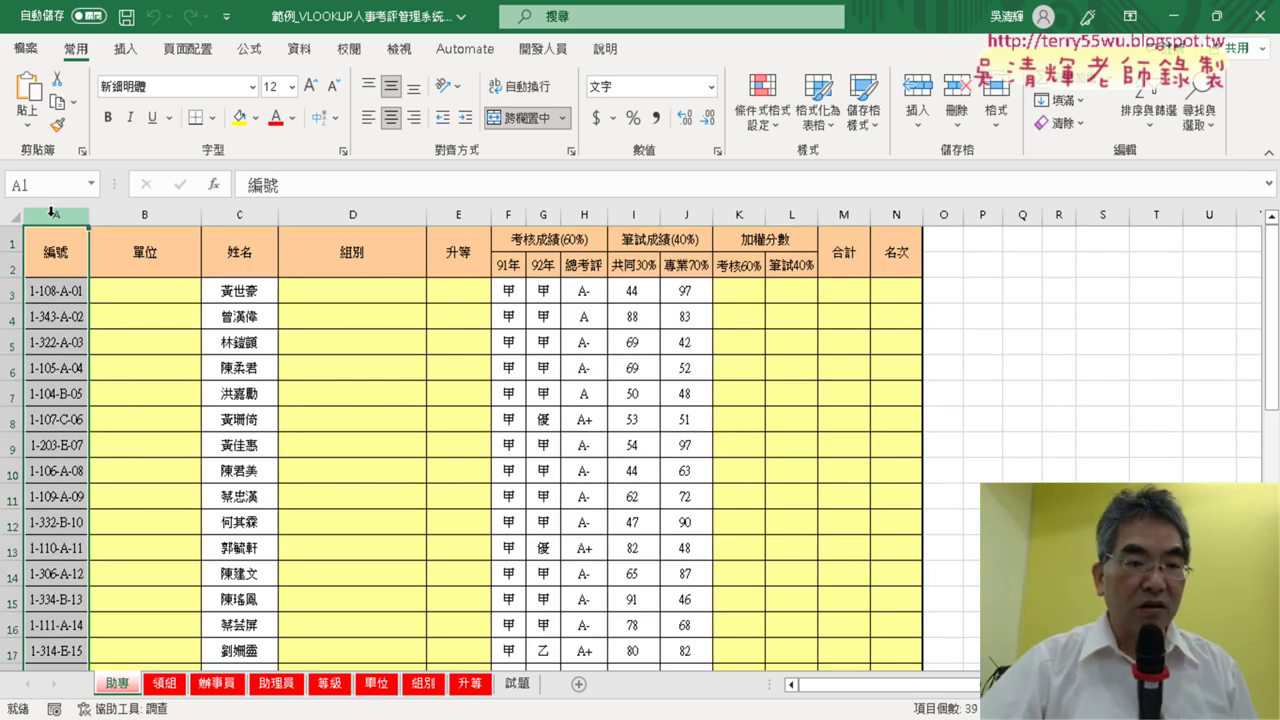
{"action": "left_click", "coordinate": [55, 290]}
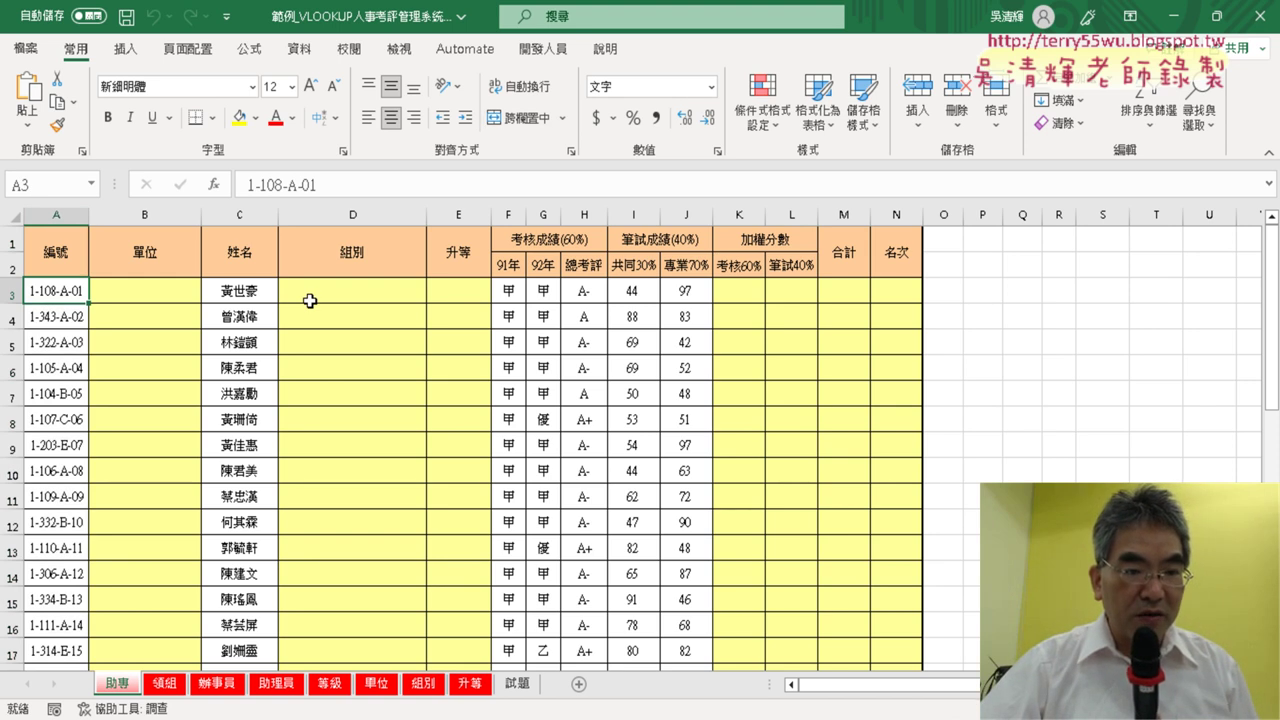
{"action": "left_click", "coordinate": [46, 320]}
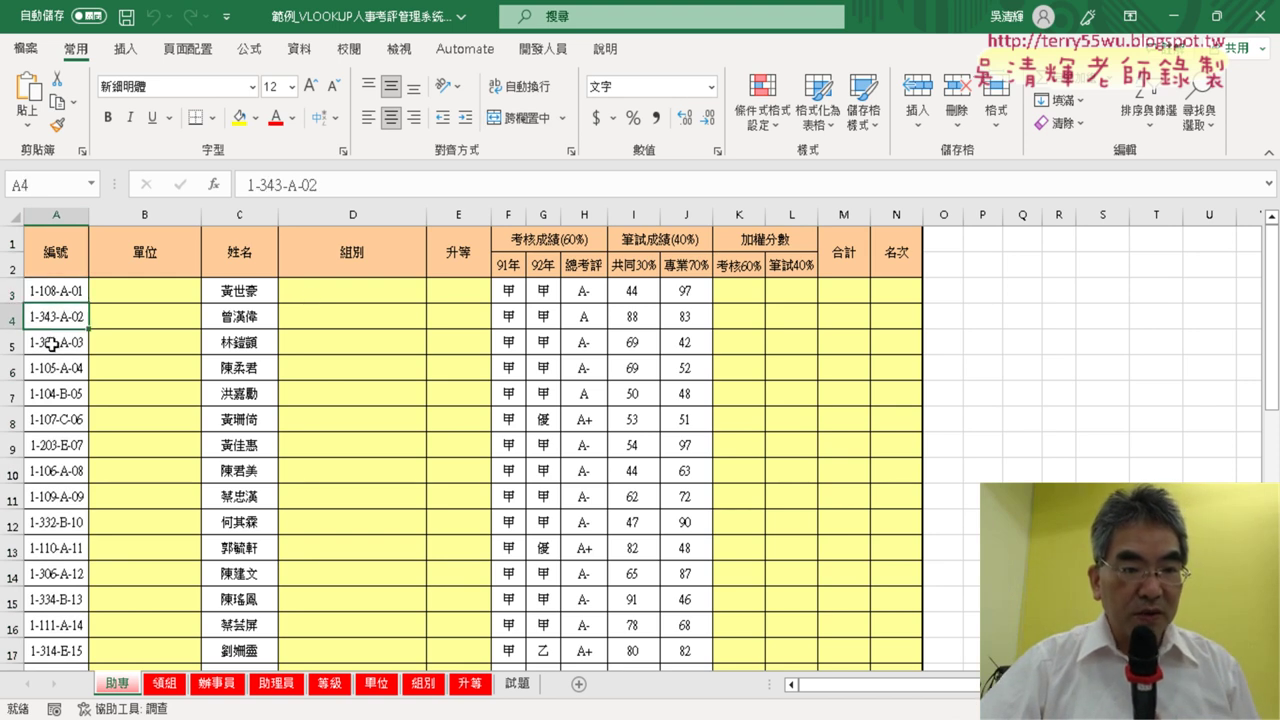
{"action": "left_click", "coordinate": [54, 343]}
{"action": "left_click", "coordinate": [60, 292]}
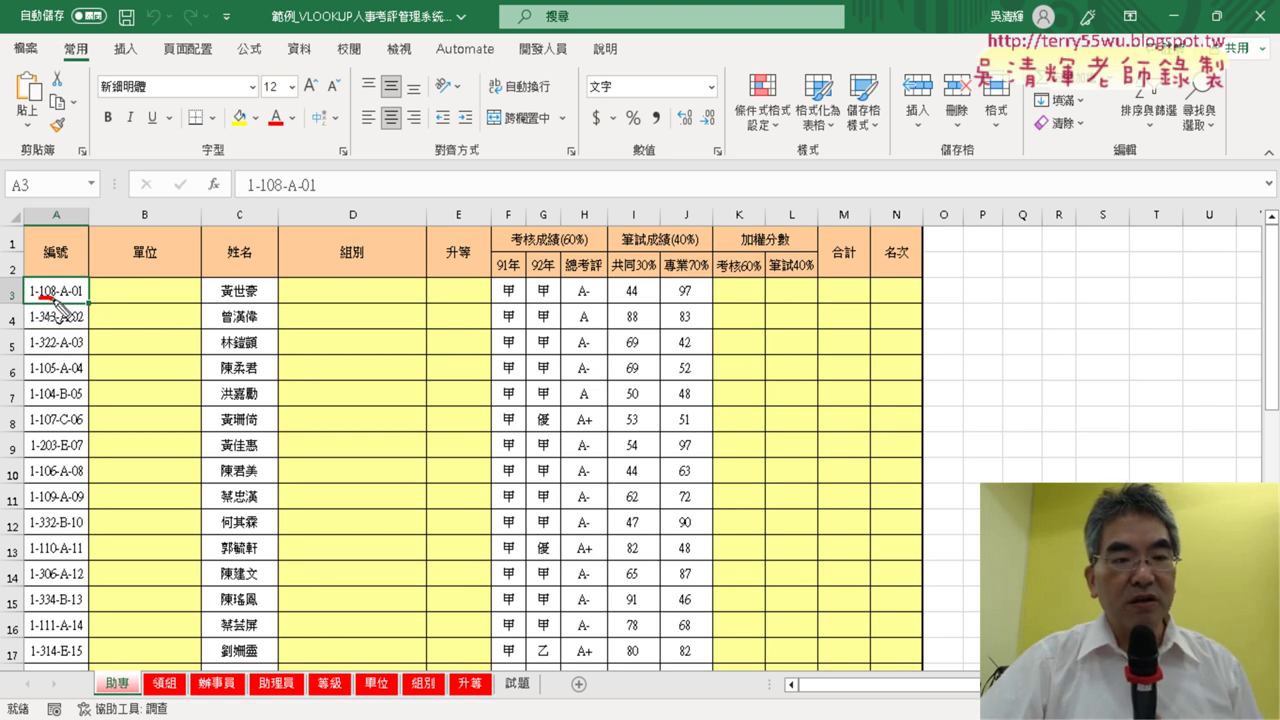
{"action": "left_click", "coordinate": [41, 303]}
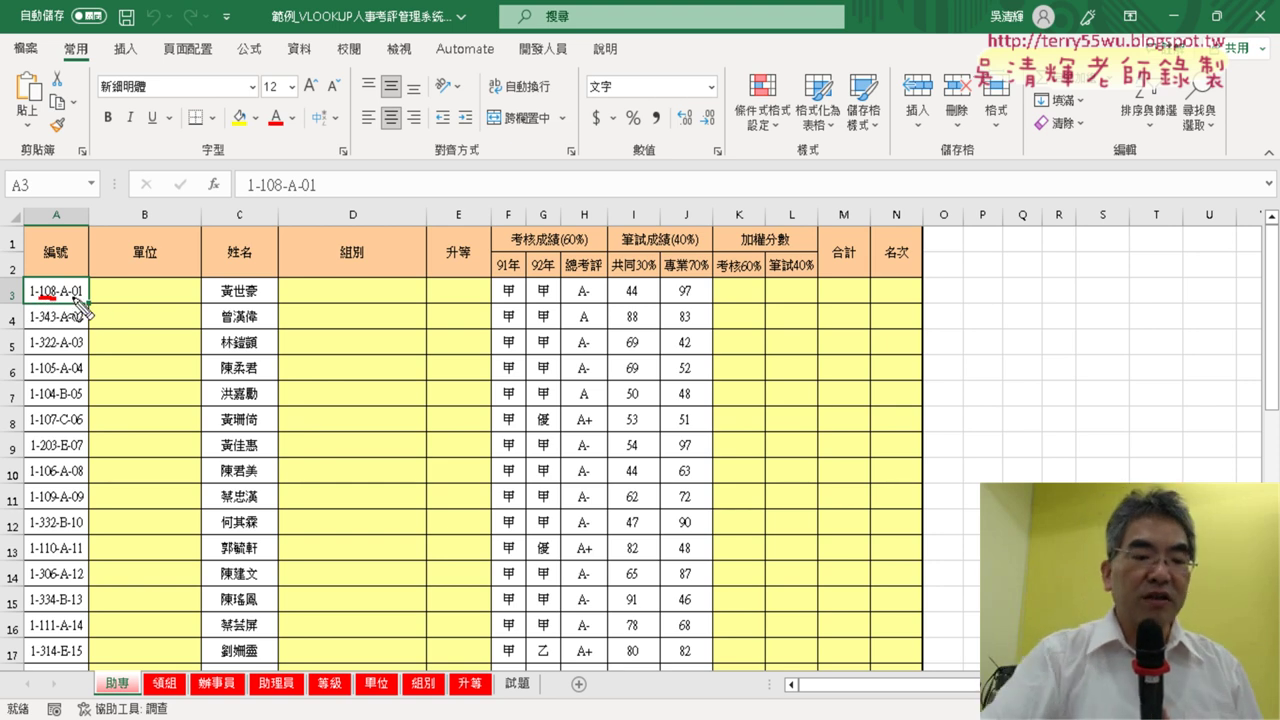
{"action": "left_click", "coordinate": [170, 291]}
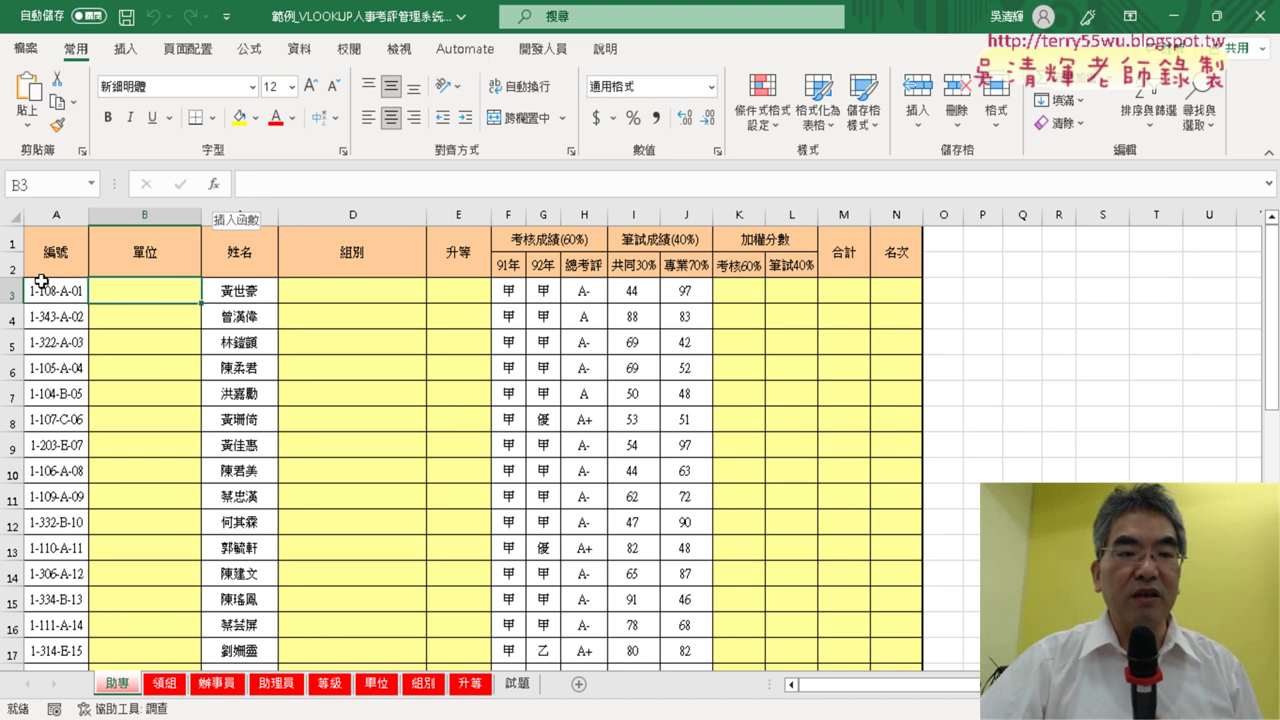
On the 單位 sheet, show in Name Manager that the name 單位 refers to A2:B46, then close it.
{"action": "left_click", "coordinate": [376, 684]}
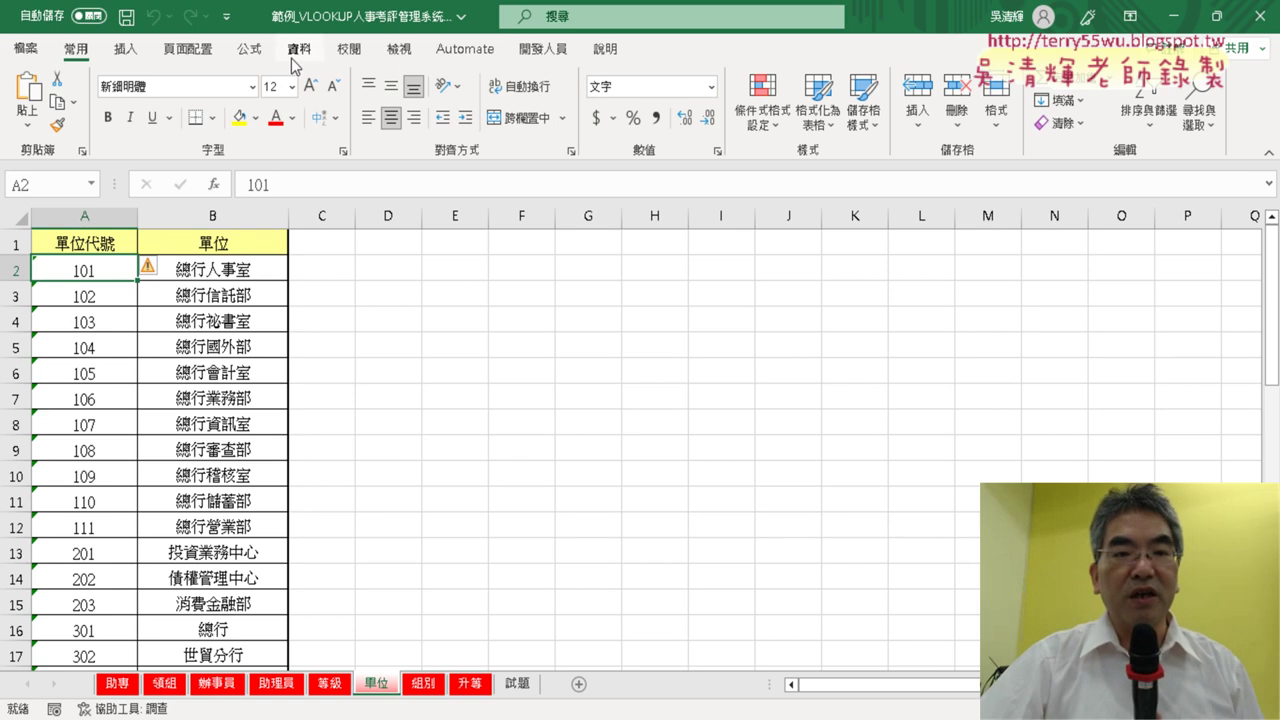
{"action": "left_click", "coordinate": [249, 50]}
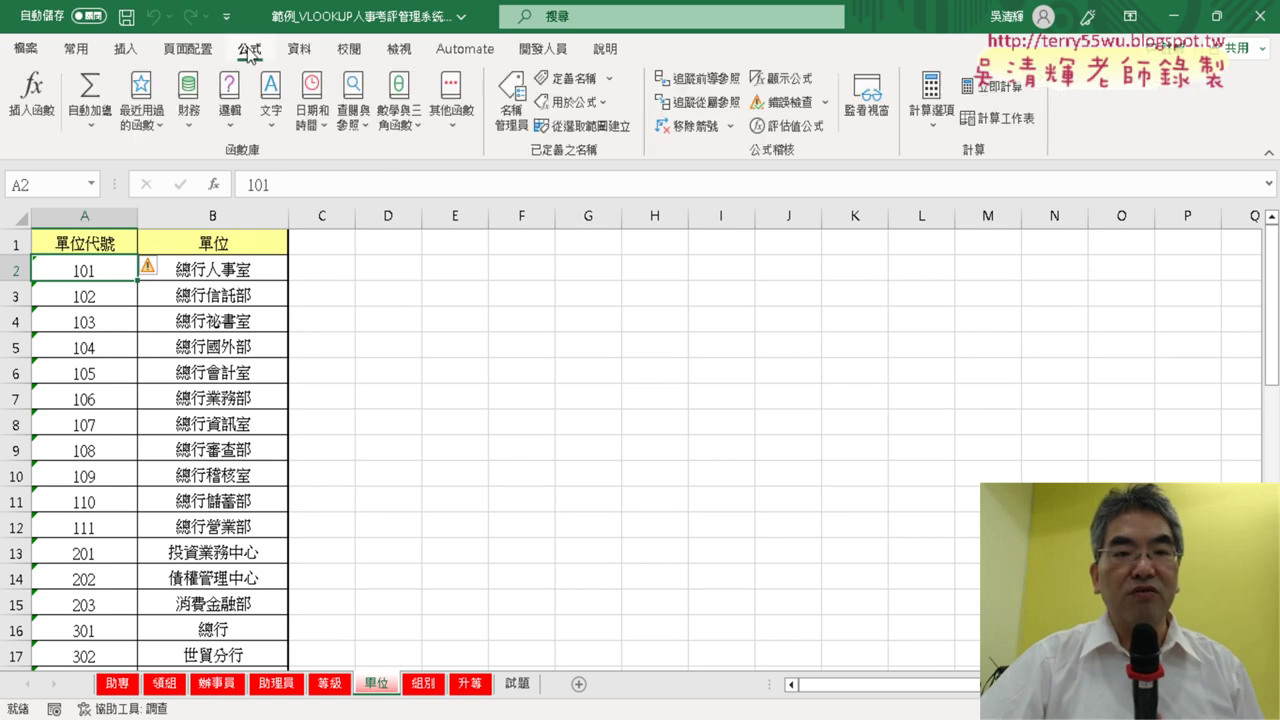
{"action": "left_click", "coordinate": [511, 104]}
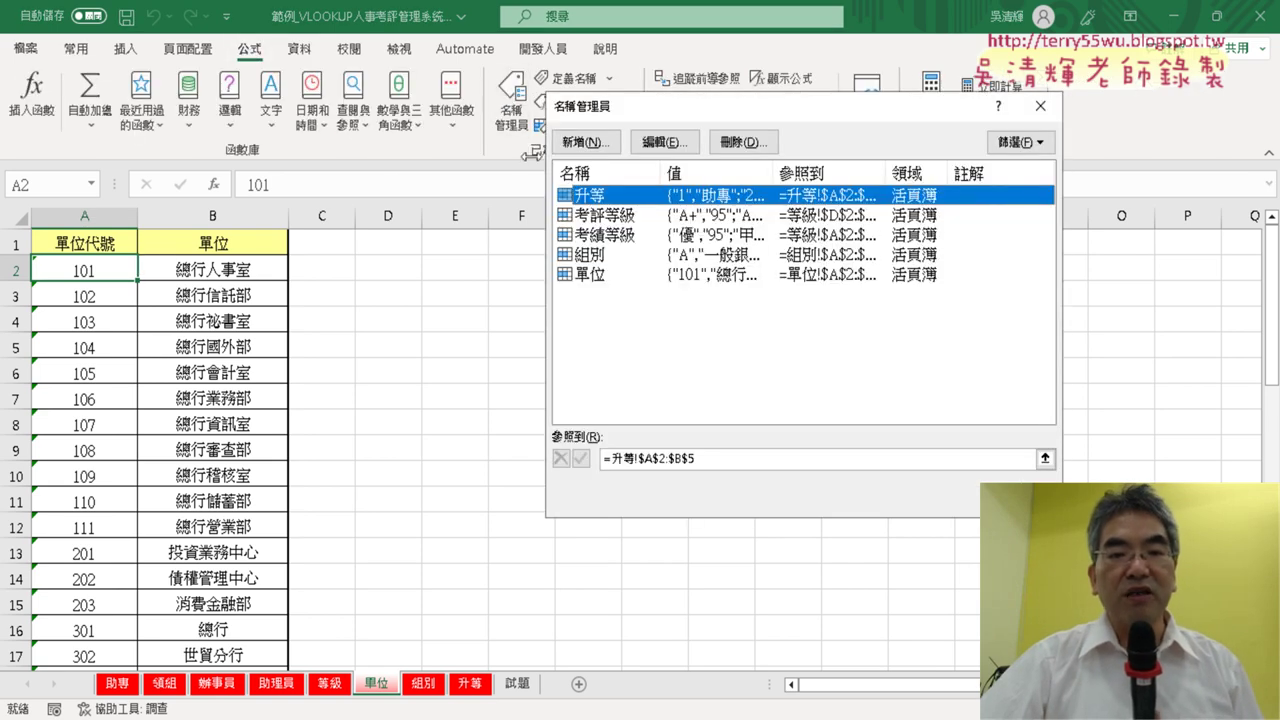
{"action": "left_click", "coordinate": [595, 280]}
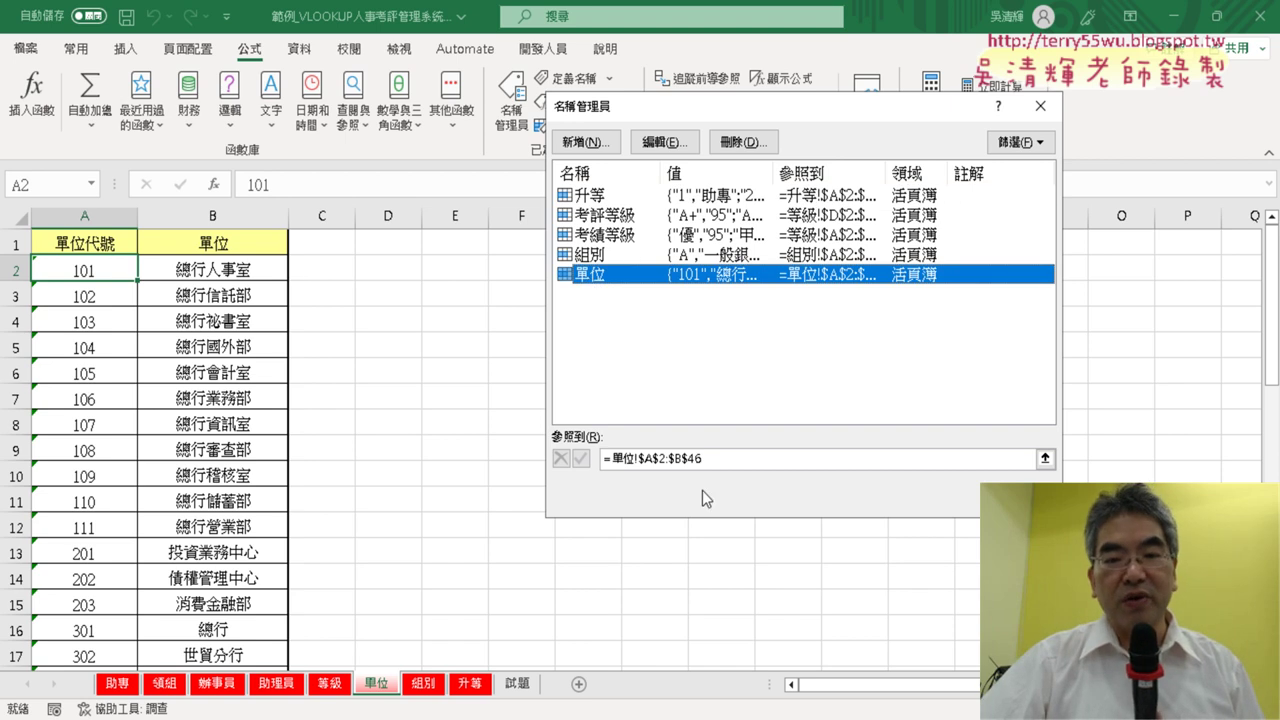
{"action": "left_click", "coordinate": [721, 458]}
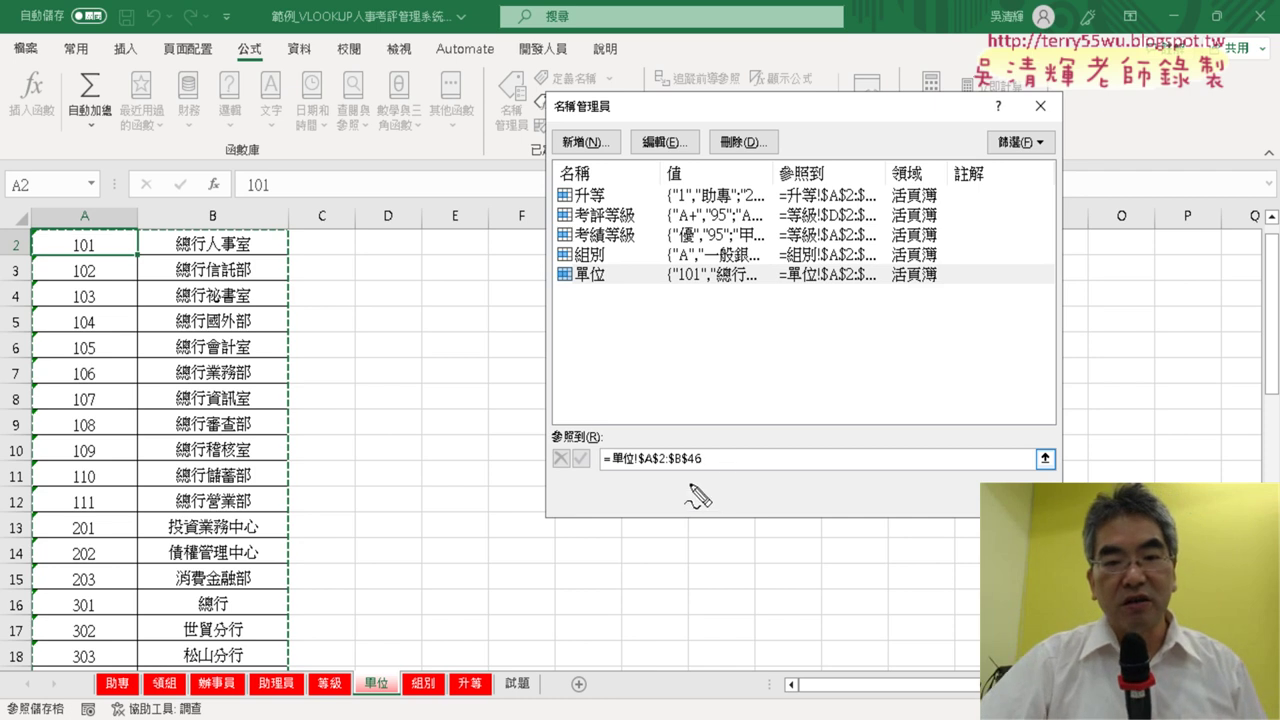
{"action": "left_click_drag", "start_coordinate": [700, 482], "coordinate": [708, 484]}
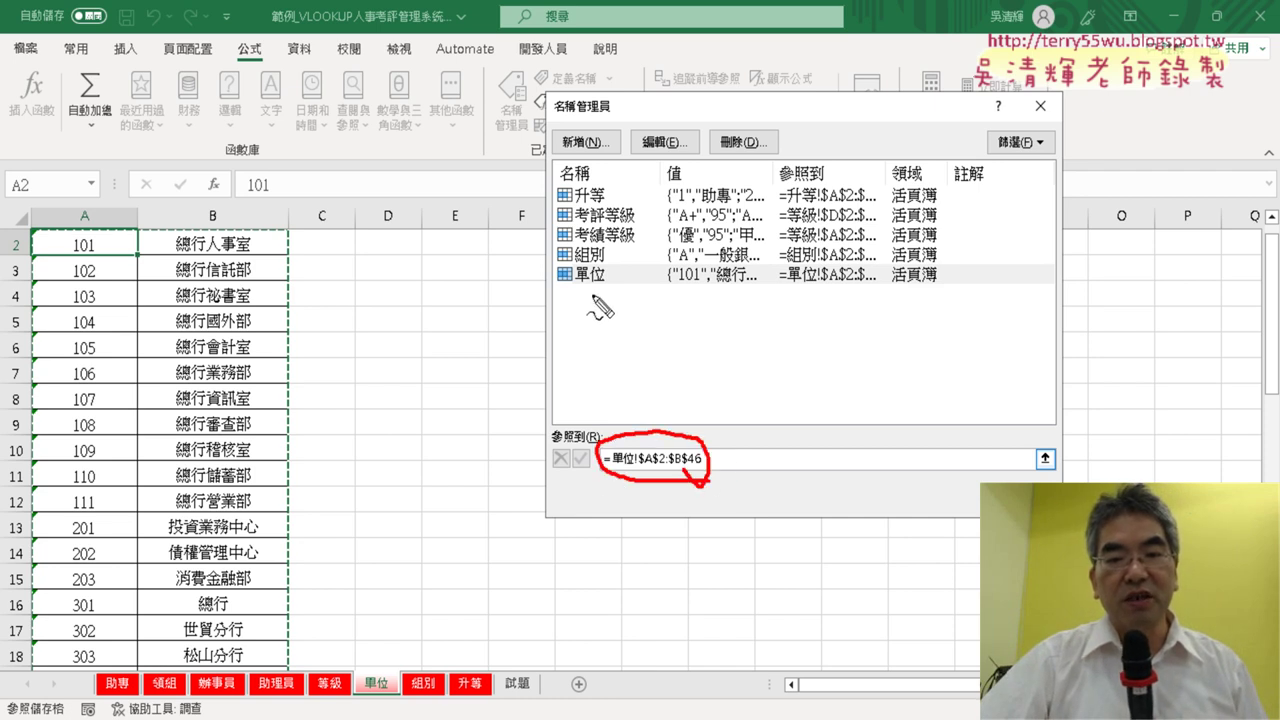
{"action": "mouse_move", "coordinate": [592, 296]}
{"action": "left_mouse_down"}
{"action": "mouse_move", "coordinate": [612, 278]}
{"action": "mouse_move", "coordinate": [598, 240]}
{"action": "mouse_move", "coordinate": [608, 200]}
{"action": "mouse_move", "coordinate": [598, 204]}
{"action": "left_mouse_up"}
{"action": "key", "text": "Escape"}
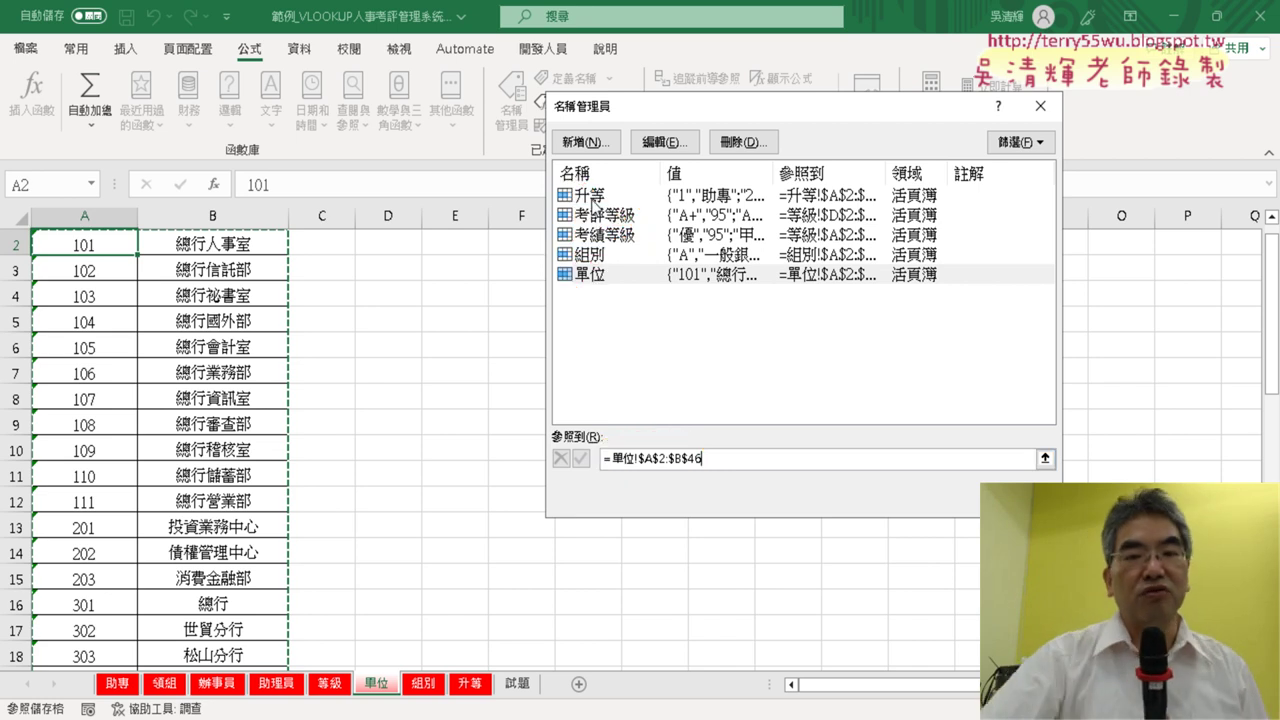
{"action": "key", "text": "Escape"}
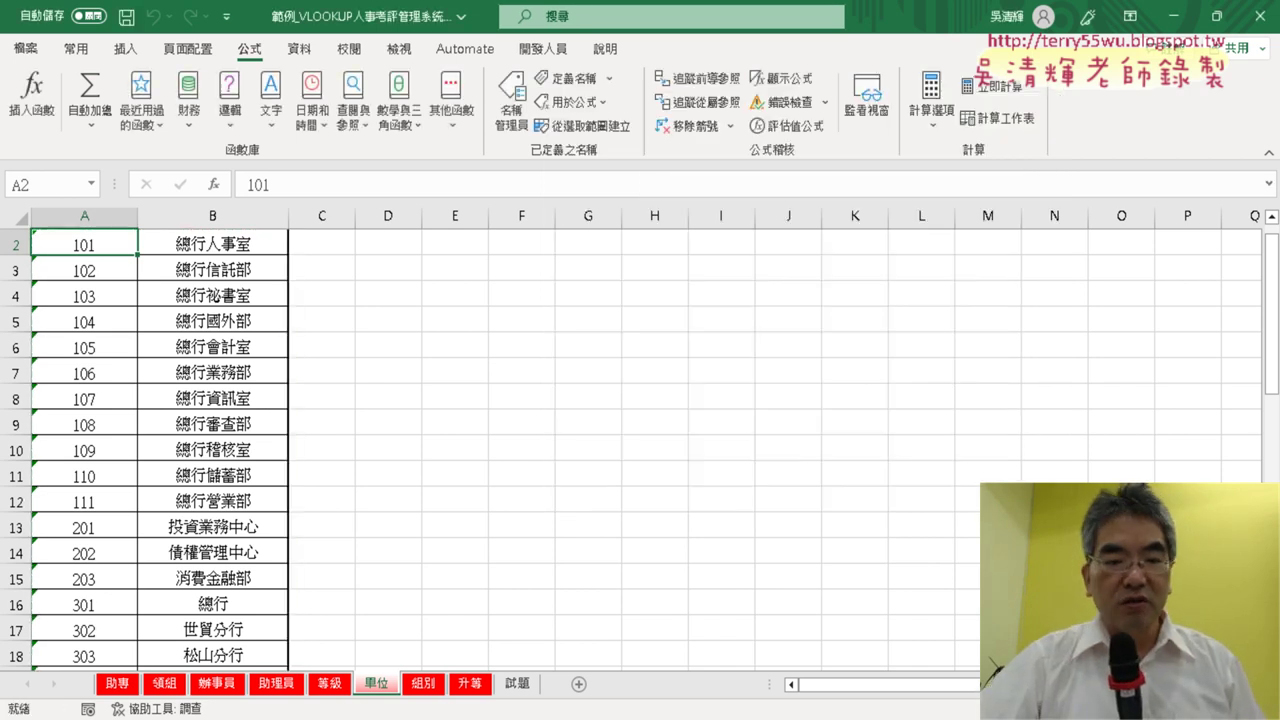
Look up unit 總行審查部 in B9 of the 單位 table, then return to the 助專 sheet.
{"action": "left_click", "coordinate": [117, 684]}
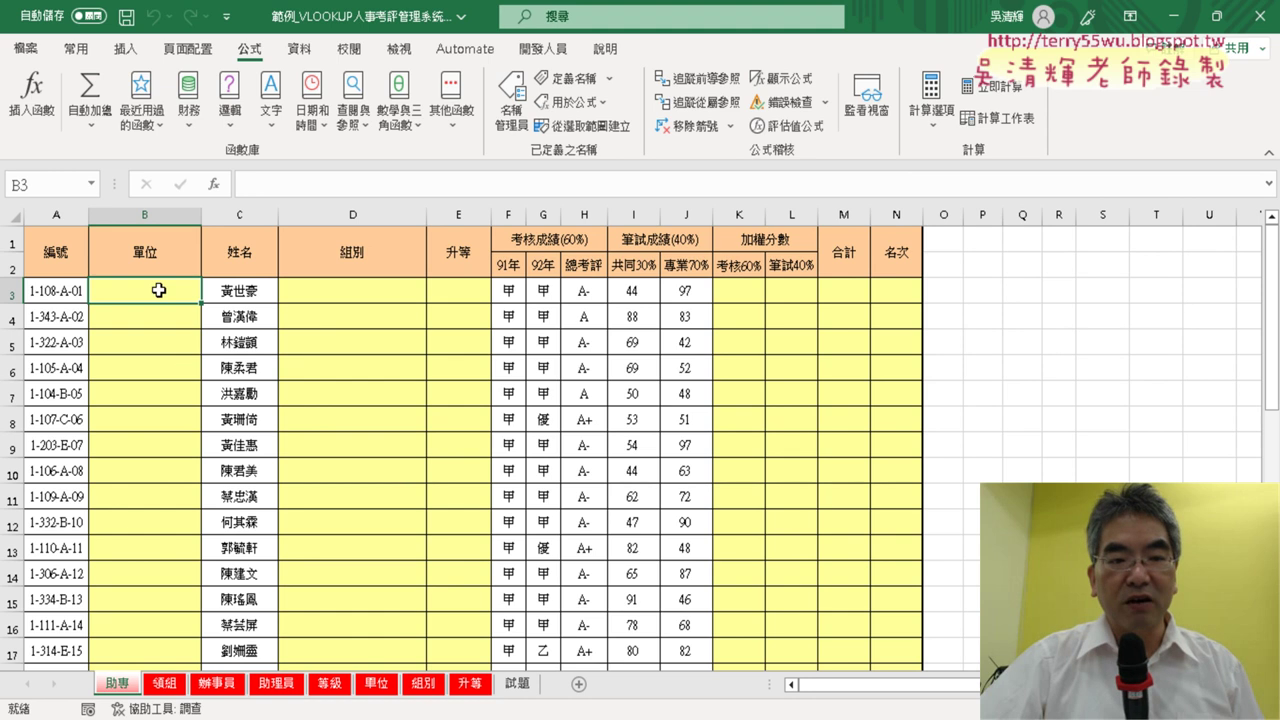
{"action": "left_click", "coordinate": [377, 684]}
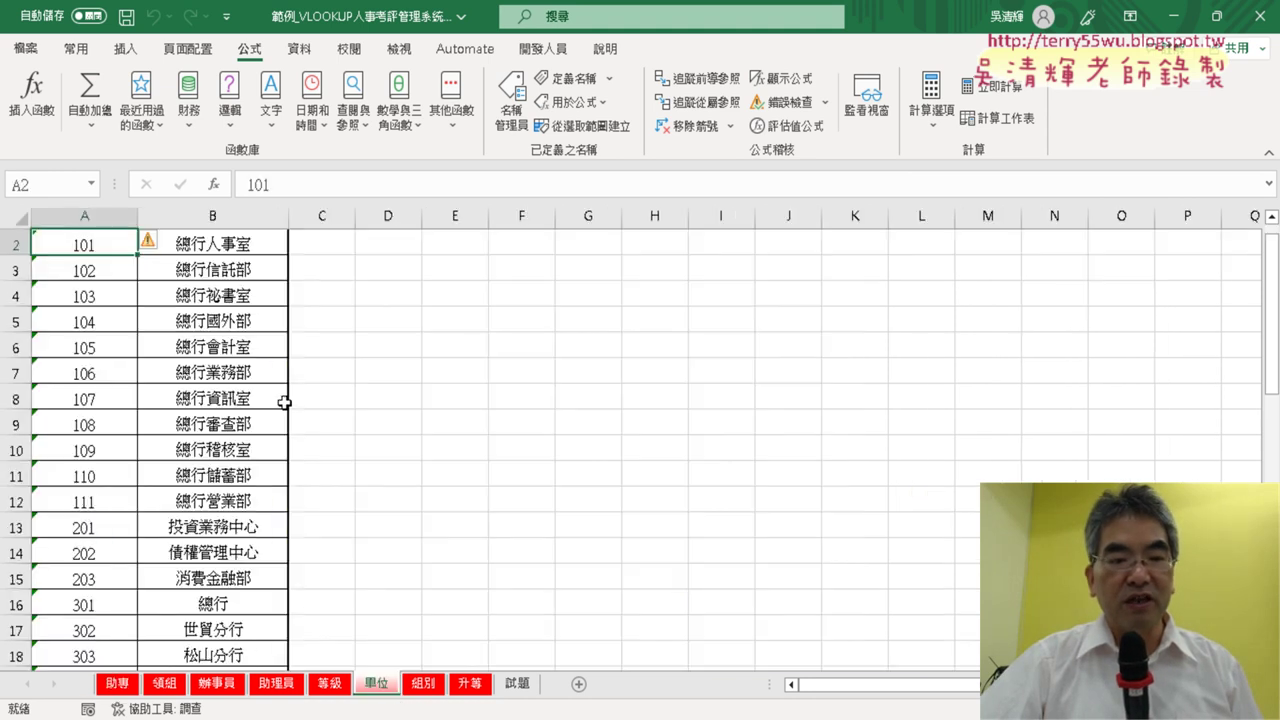
{"action": "left_click", "coordinate": [199, 426]}
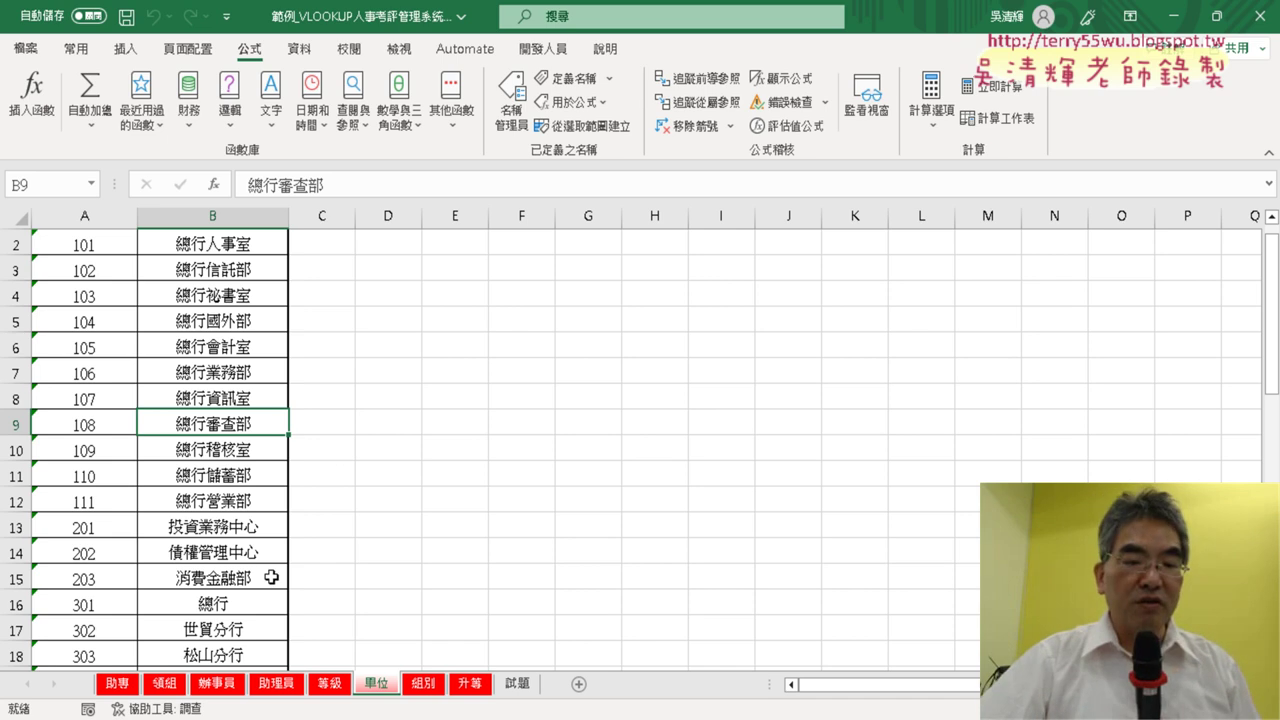
{"action": "left_click", "coordinate": [116, 684]}
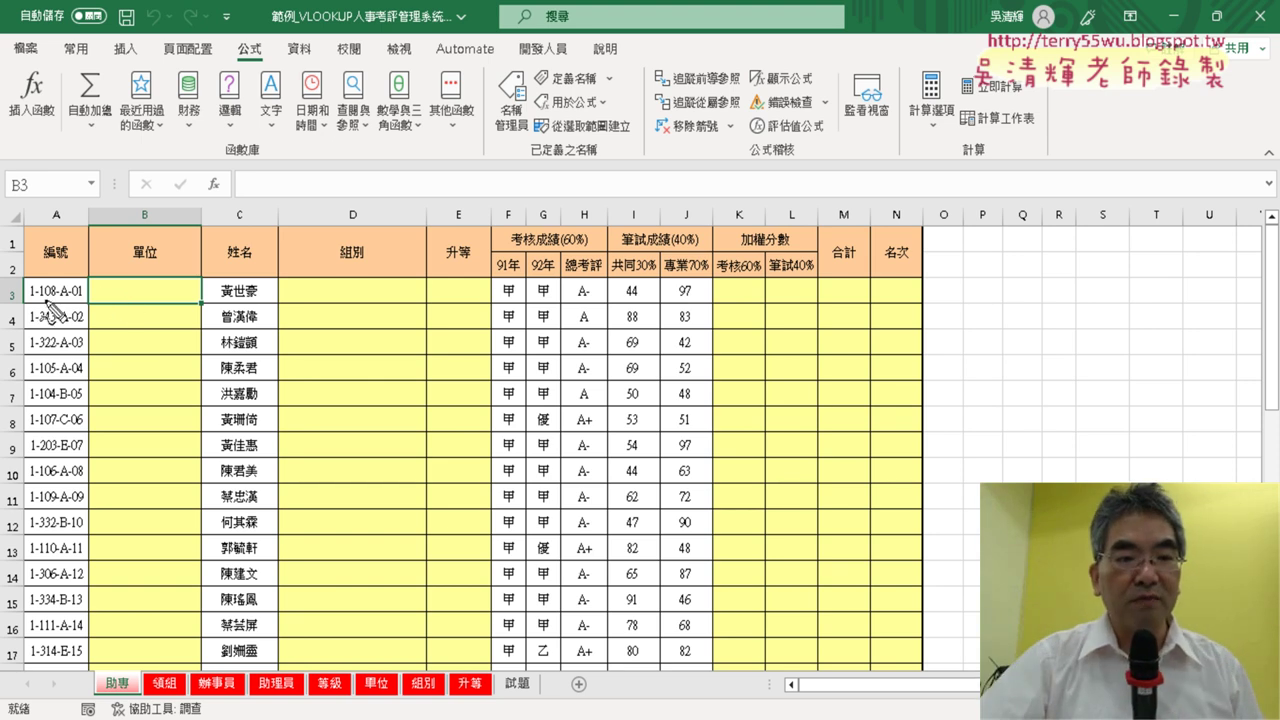
{"action": "left_click_drag", "start_coordinate": [268, 518], "coordinate": [367, 612]}
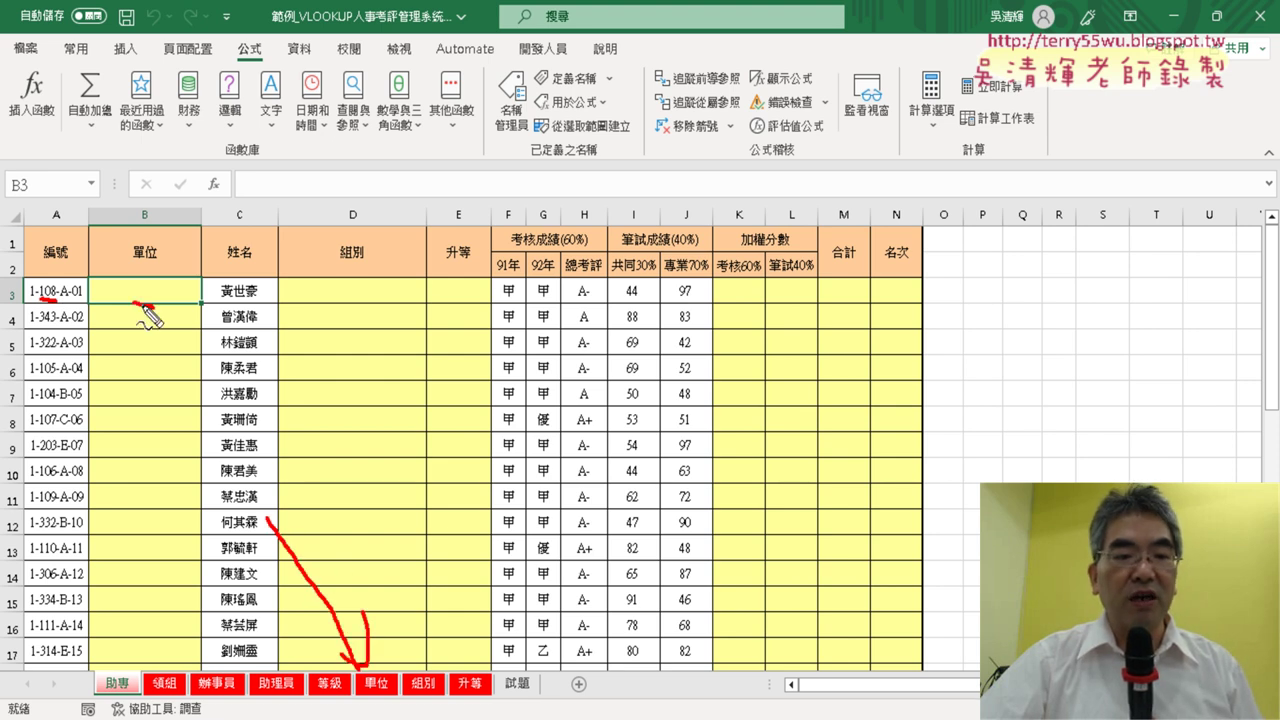
{"action": "left_click_drag", "start_coordinate": [140, 304], "coordinate": [150, 318]}
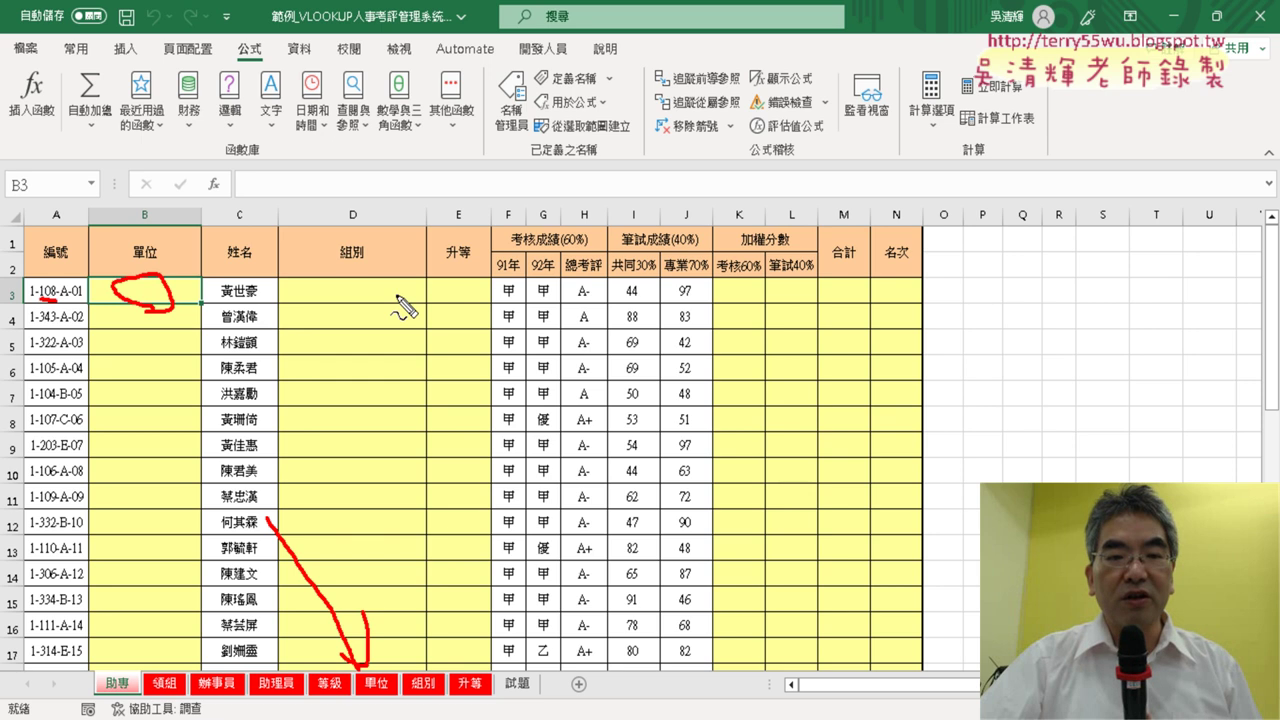
{"action": "key", "text": "Escape"}
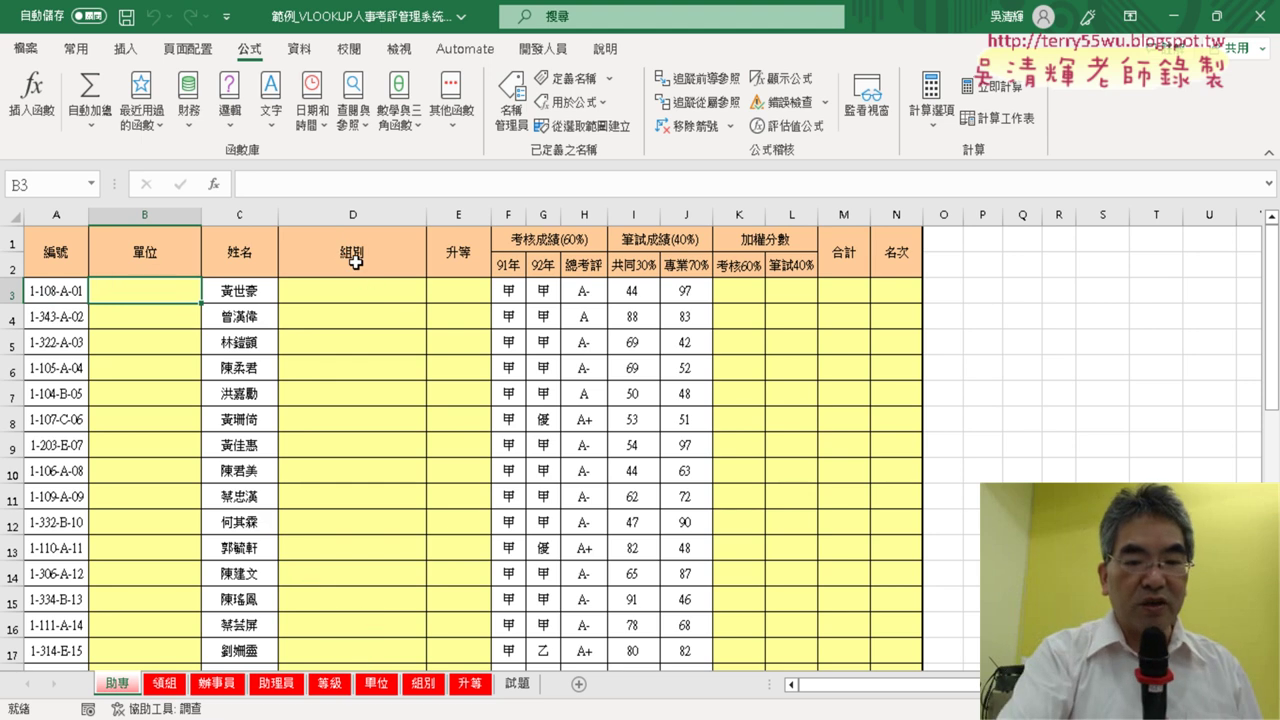
{"action": "left_click", "coordinate": [424, 688]}
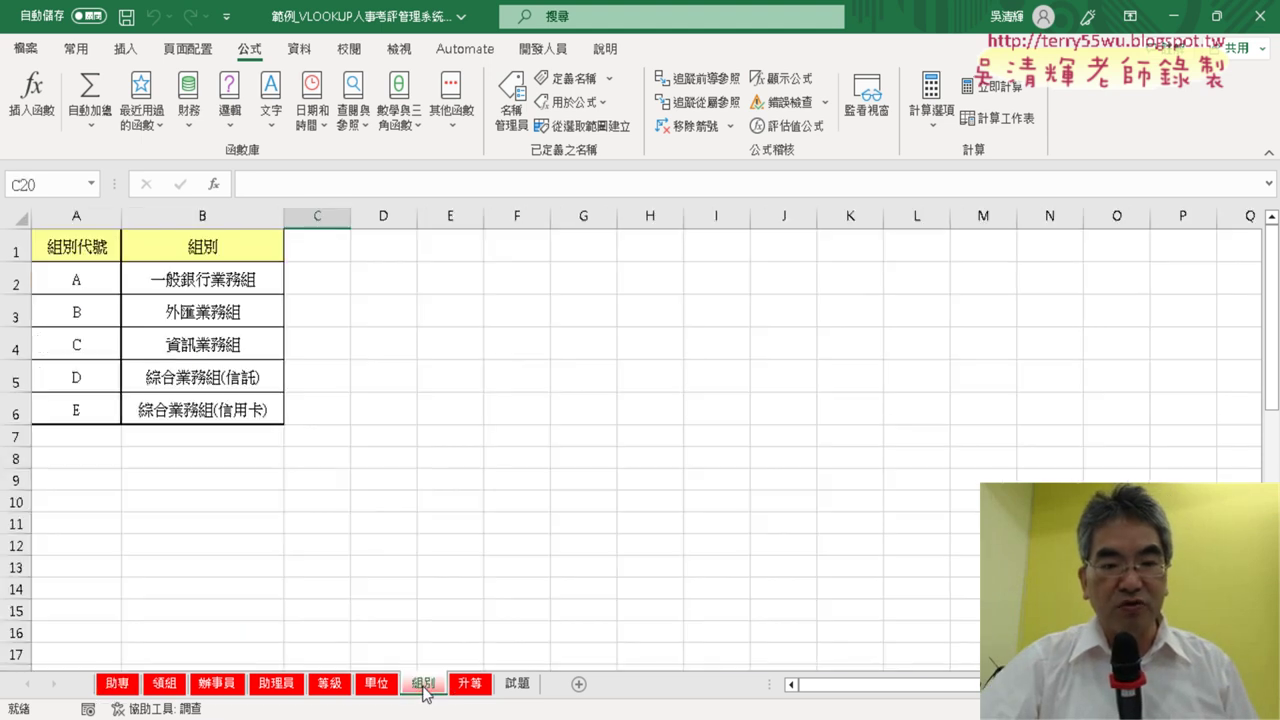
{"action": "left_click_drag", "start_coordinate": [73, 282], "coordinate": [76, 410]}
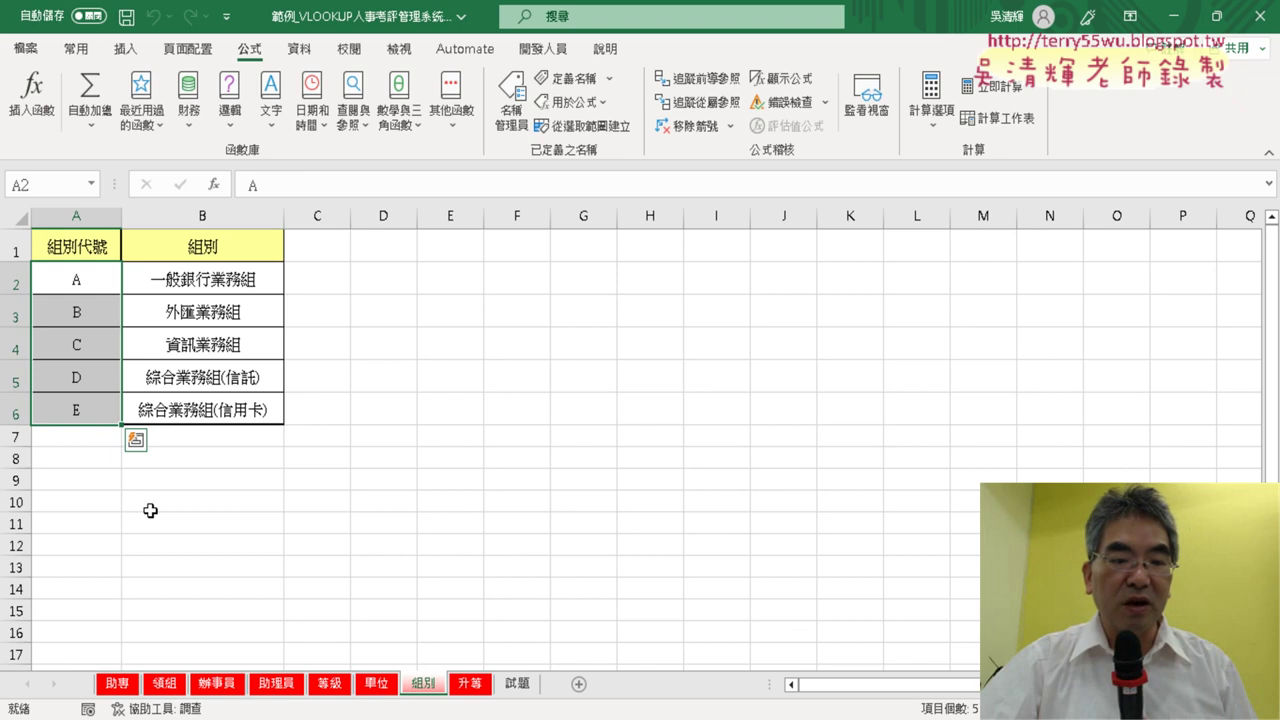
{"action": "left_click", "coordinate": [112, 684]}
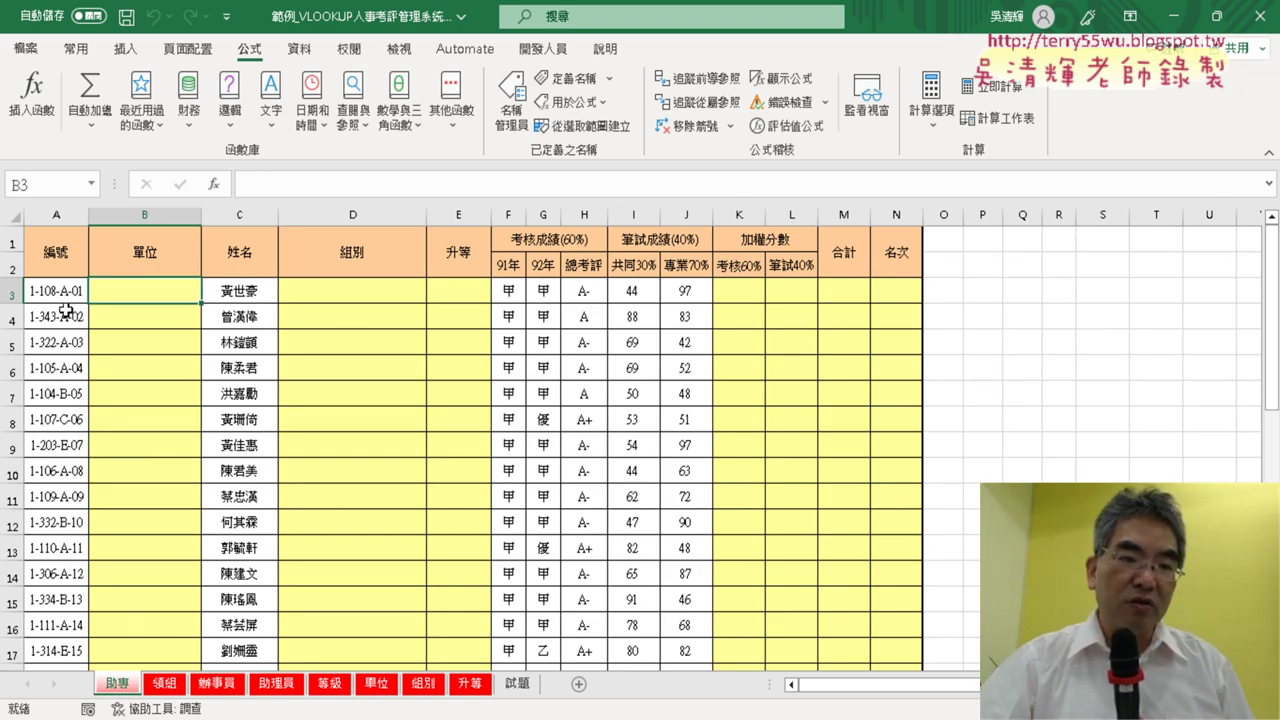
{"action": "left_click", "coordinate": [358, 290]}
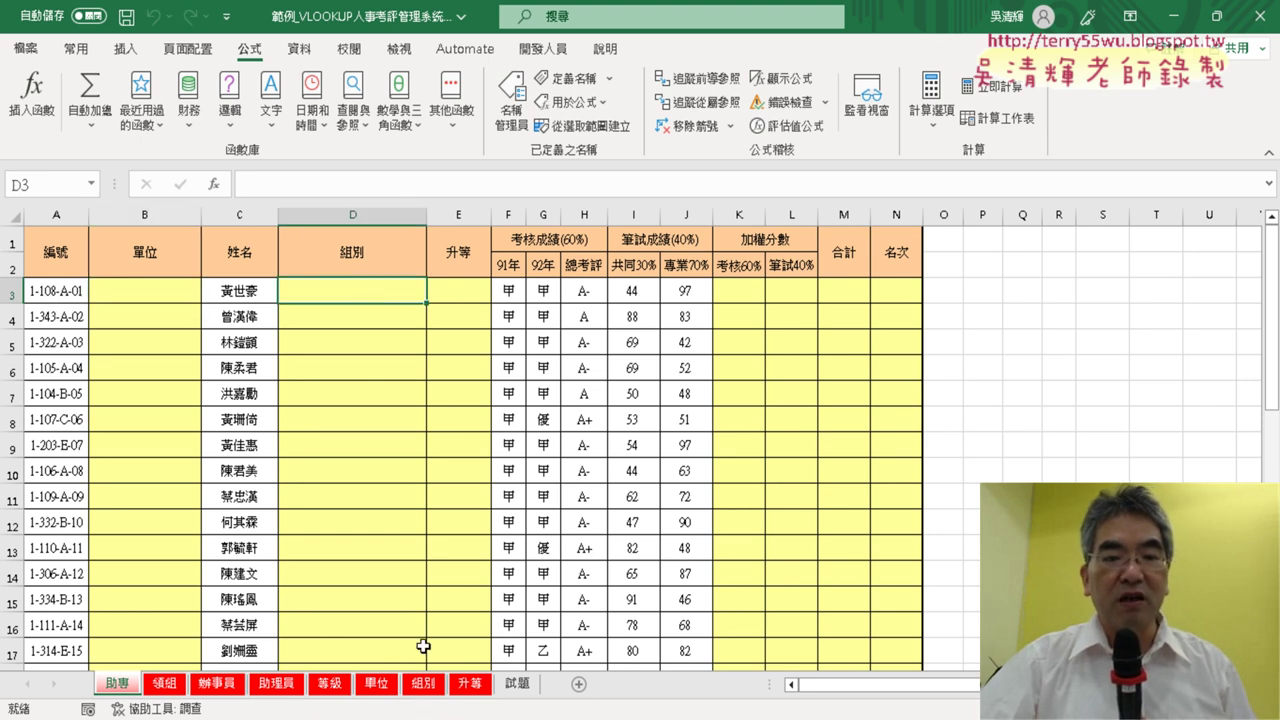
{"action": "left_click", "coordinate": [460, 290]}
{"action": "left_click", "coordinate": [472, 686]}
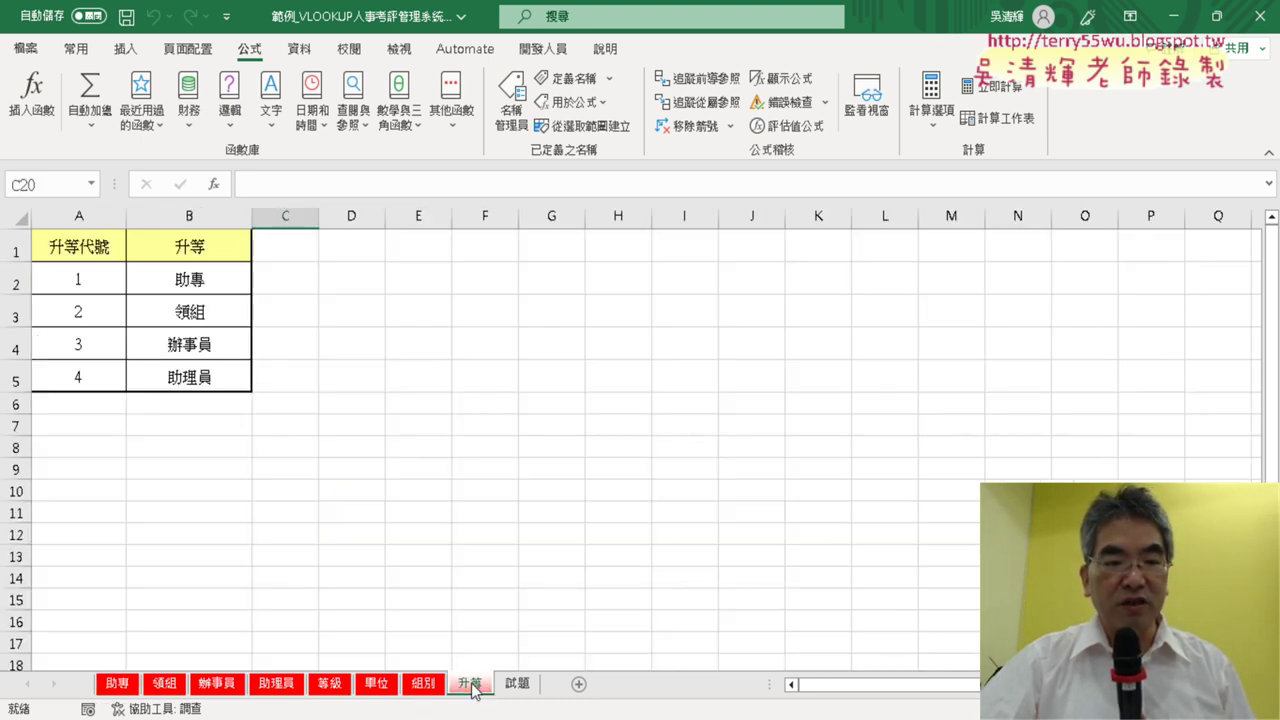
{"action": "left_click", "coordinate": [117, 686]}
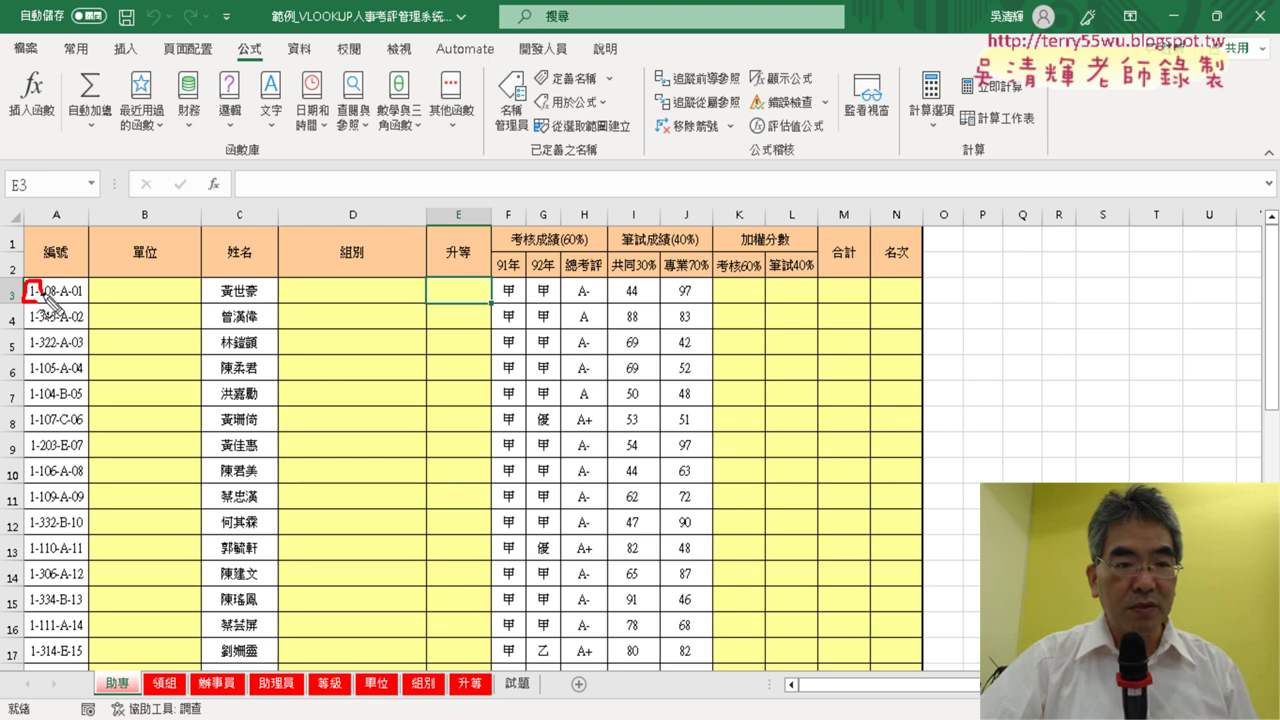
{"action": "mouse_move", "coordinate": [32, 270]}
{"action": "left_mouse_down"}
{"action": "mouse_move", "coordinate": [452, 272]}
{"action": "mouse_move", "coordinate": [463, 298]}
{"action": "left_mouse_up"}
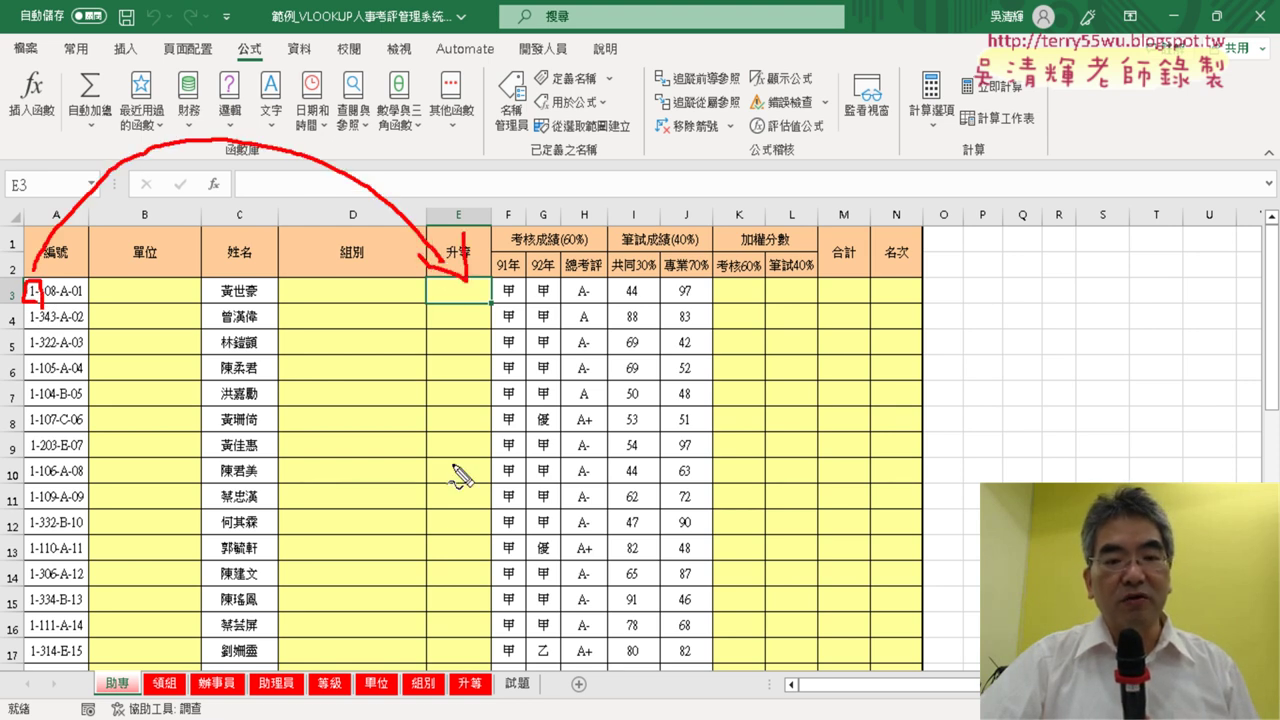
{"action": "mouse_move", "coordinate": [492, 702]}
{"action": "left_mouse_down"}
{"action": "mouse_move", "coordinate": [450, 683]}
{"action": "mouse_move", "coordinate": [486, 660]}
{"action": "left_mouse_up"}
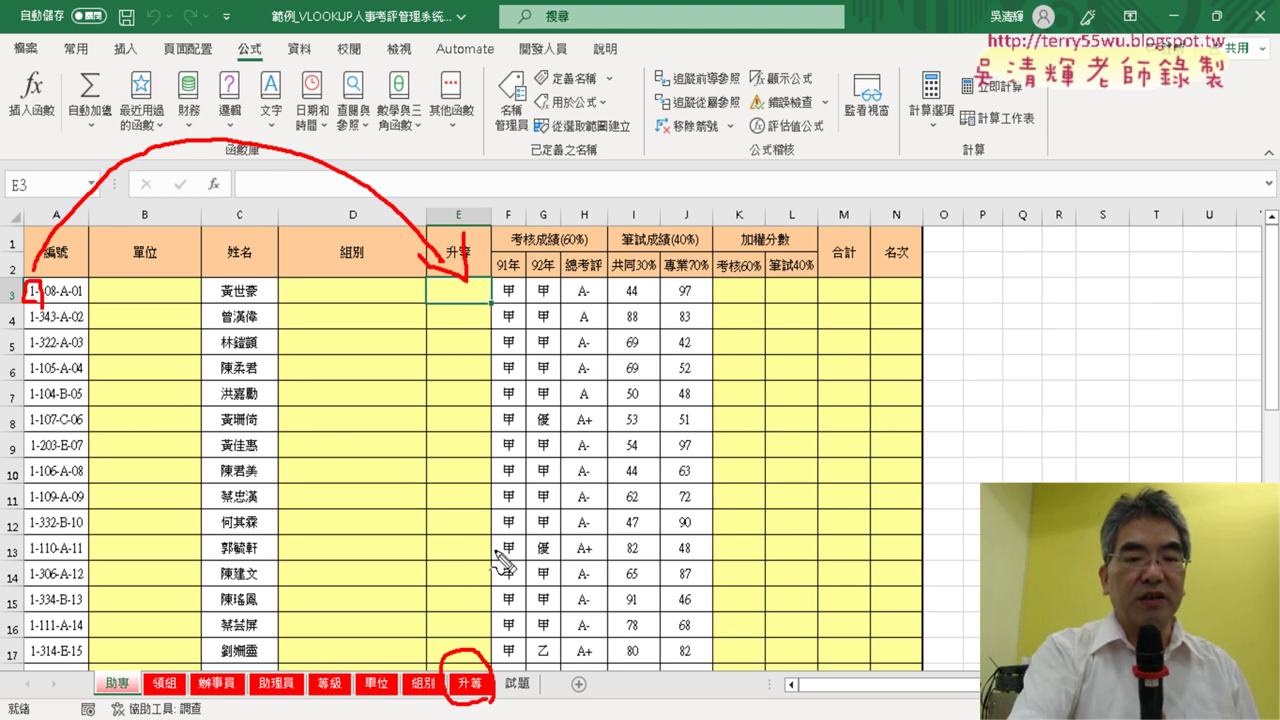
{"action": "key", "text": "Escape"}
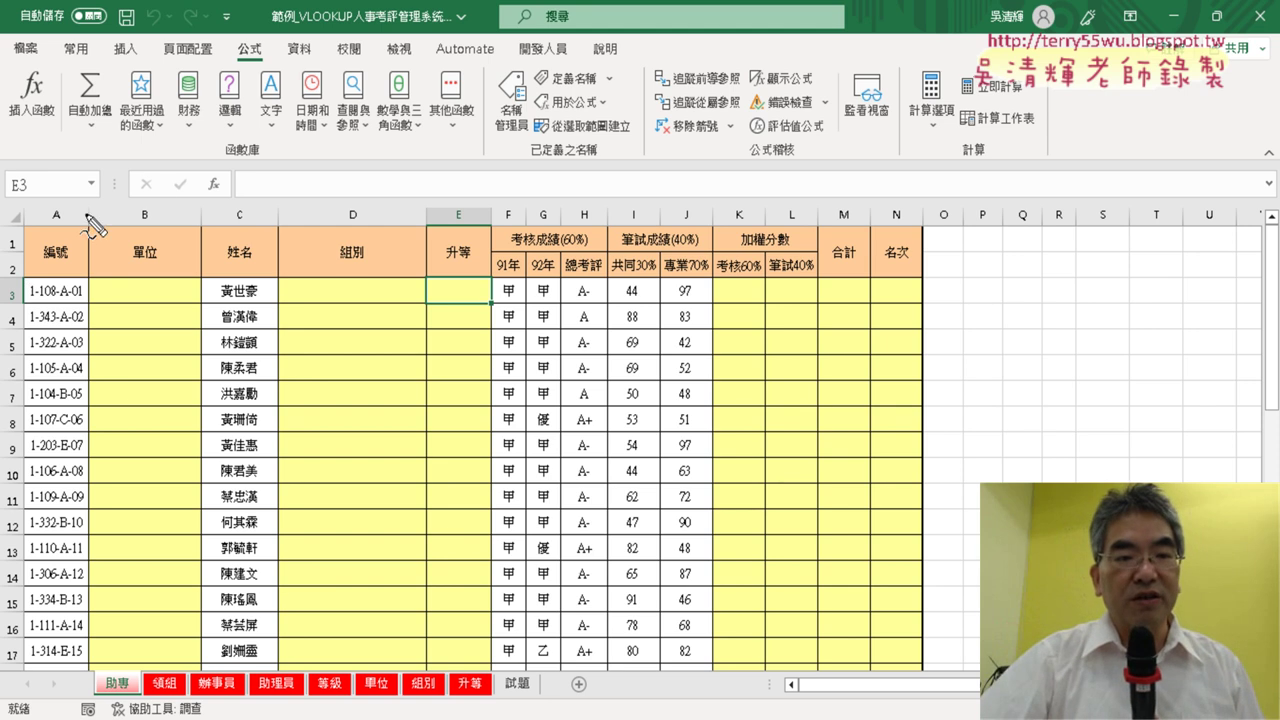
{"action": "mouse_move", "coordinate": [145, 175]}
{"action": "left_mouse_down"}
{"action": "mouse_move", "coordinate": [150, 199]}
{"action": "mouse_move", "coordinate": [175, 203]}
{"action": "left_mouse_up"}
{"action": "left_click_drag", "start_coordinate": [234, 168], "coordinate": [253, 212]}
{"action": "left_click_drag", "start_coordinate": [486, 656], "coordinate": [496, 704]}
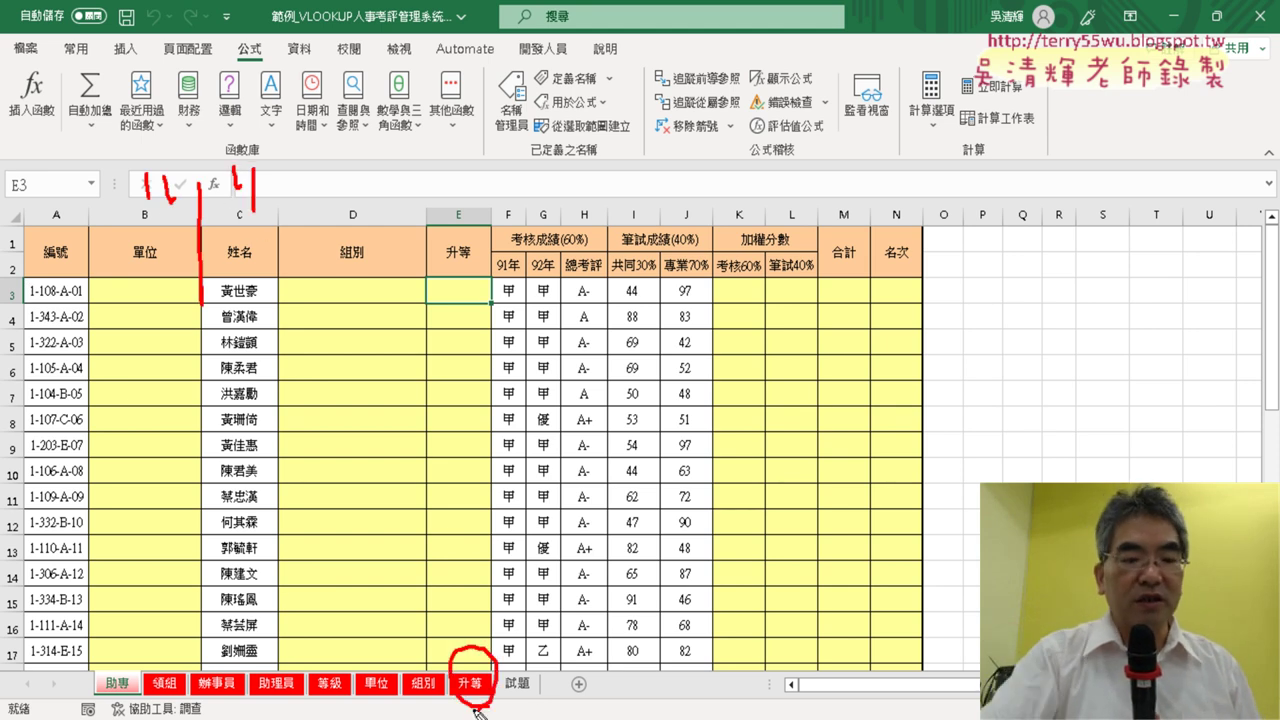
{"action": "key", "text": "Escape"}
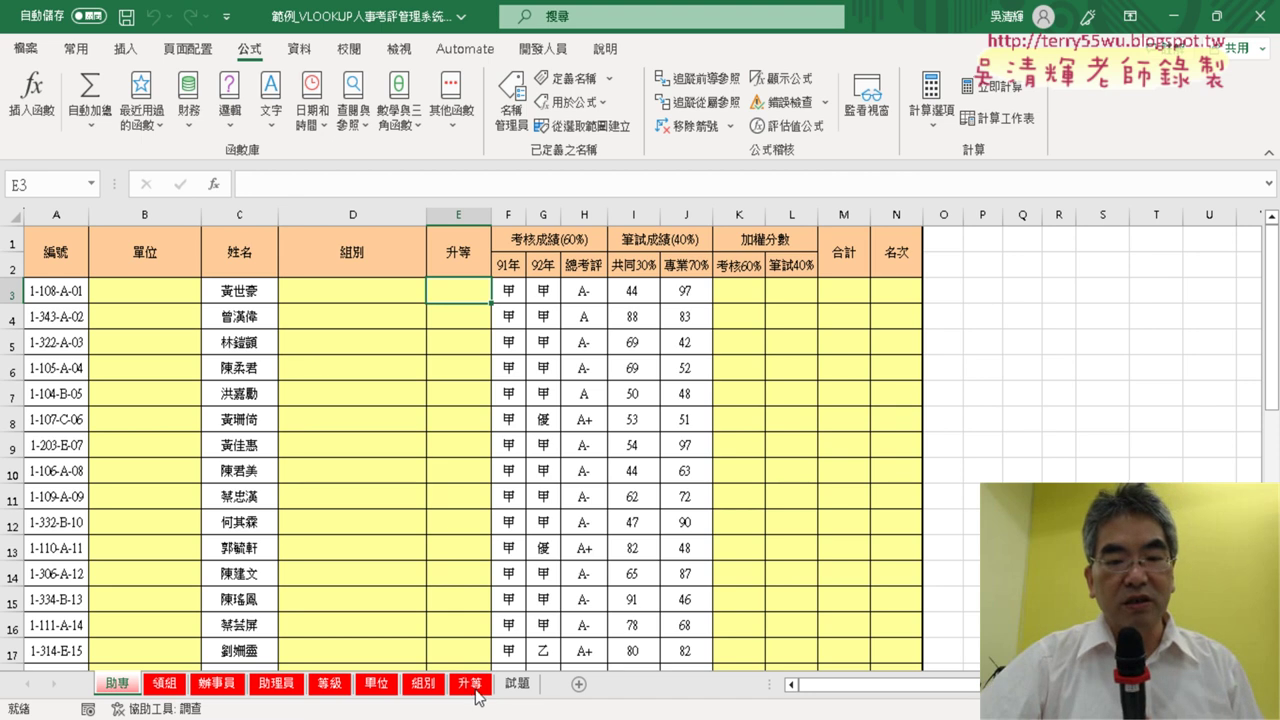
{"action": "left_click", "coordinate": [470, 684]}
{"action": "left_click", "coordinate": [90, 285]}
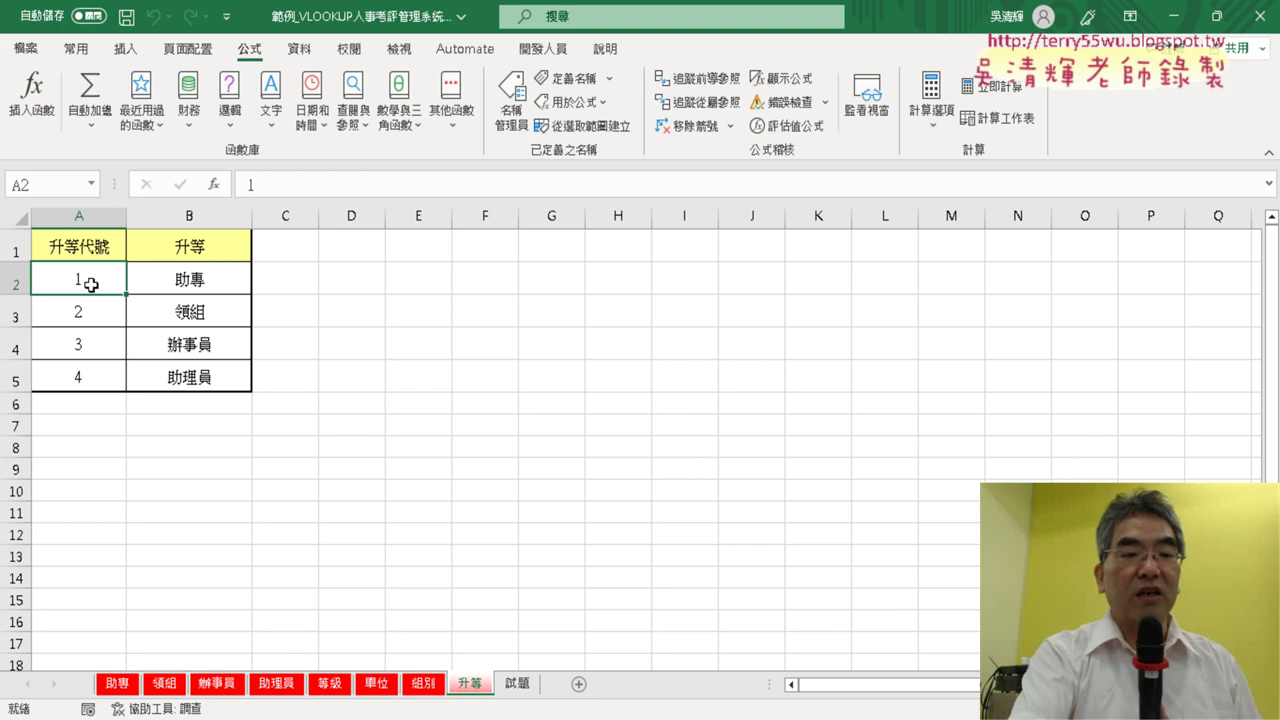
{"action": "left_click", "coordinate": [118, 686]}
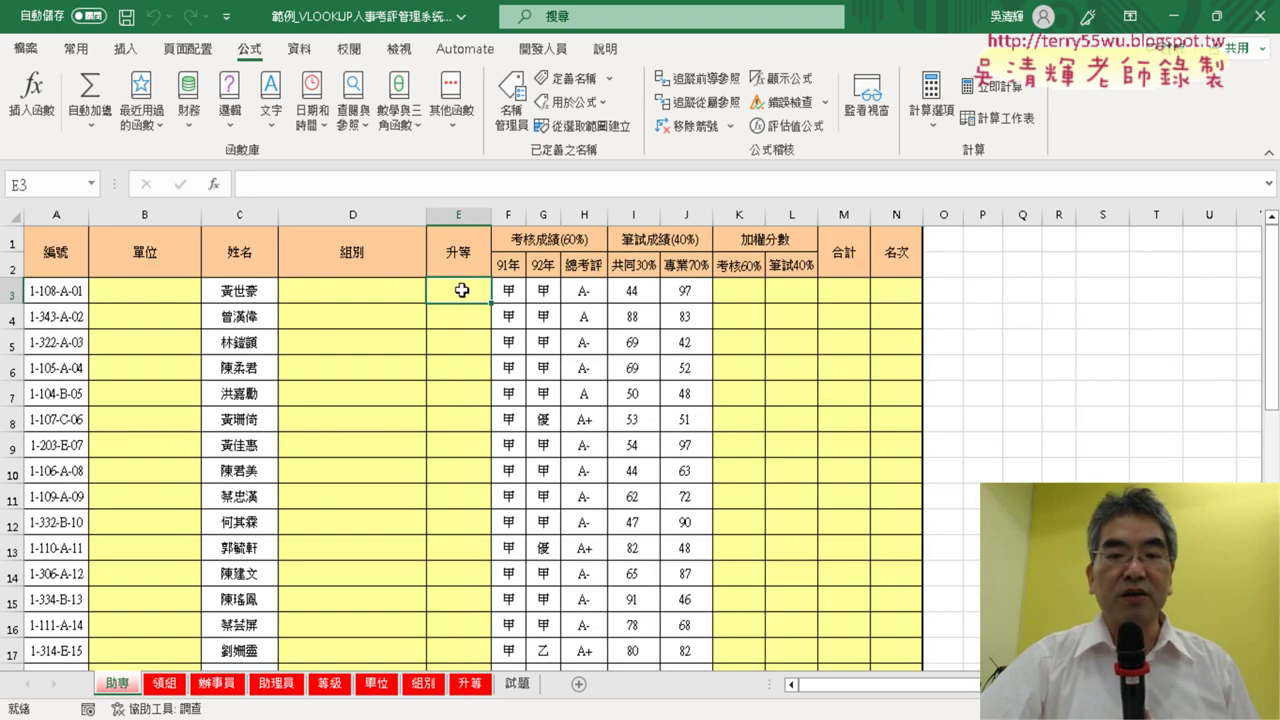
{"action": "left_click", "coordinate": [731, 297]}
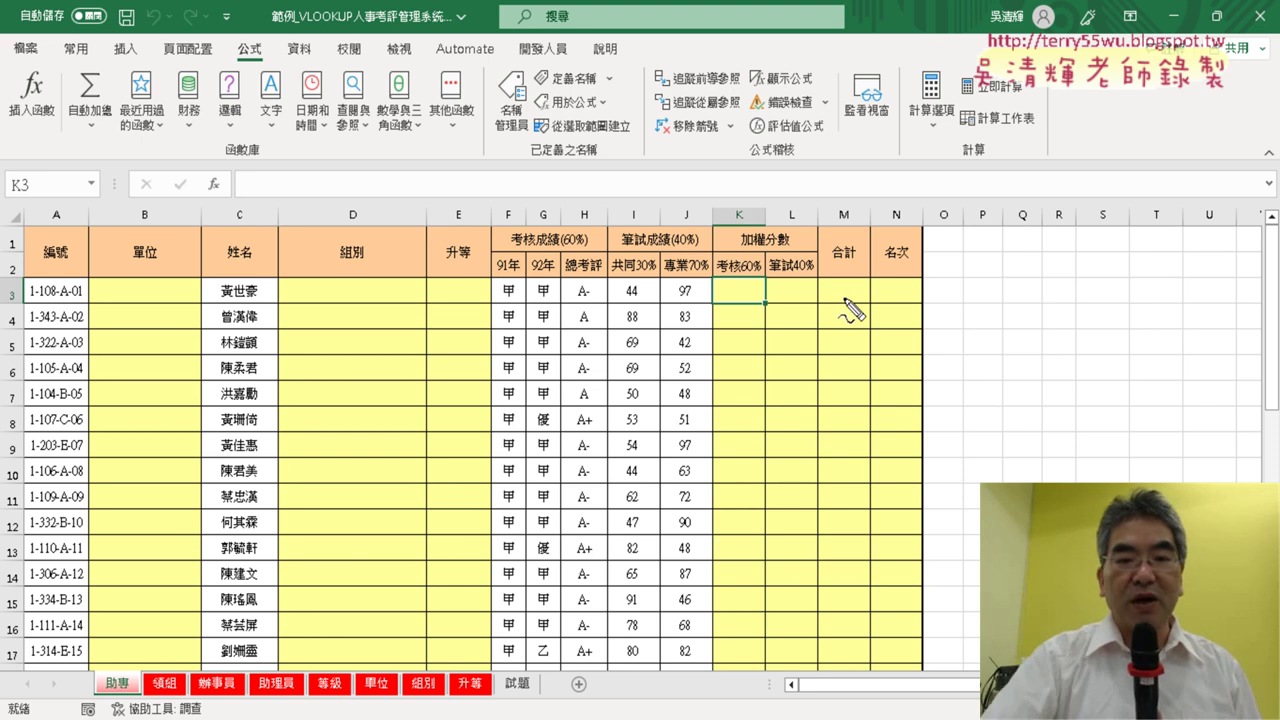
{"action": "left_click_drag", "start_coordinate": [596, 300], "coordinate": [594, 308]}
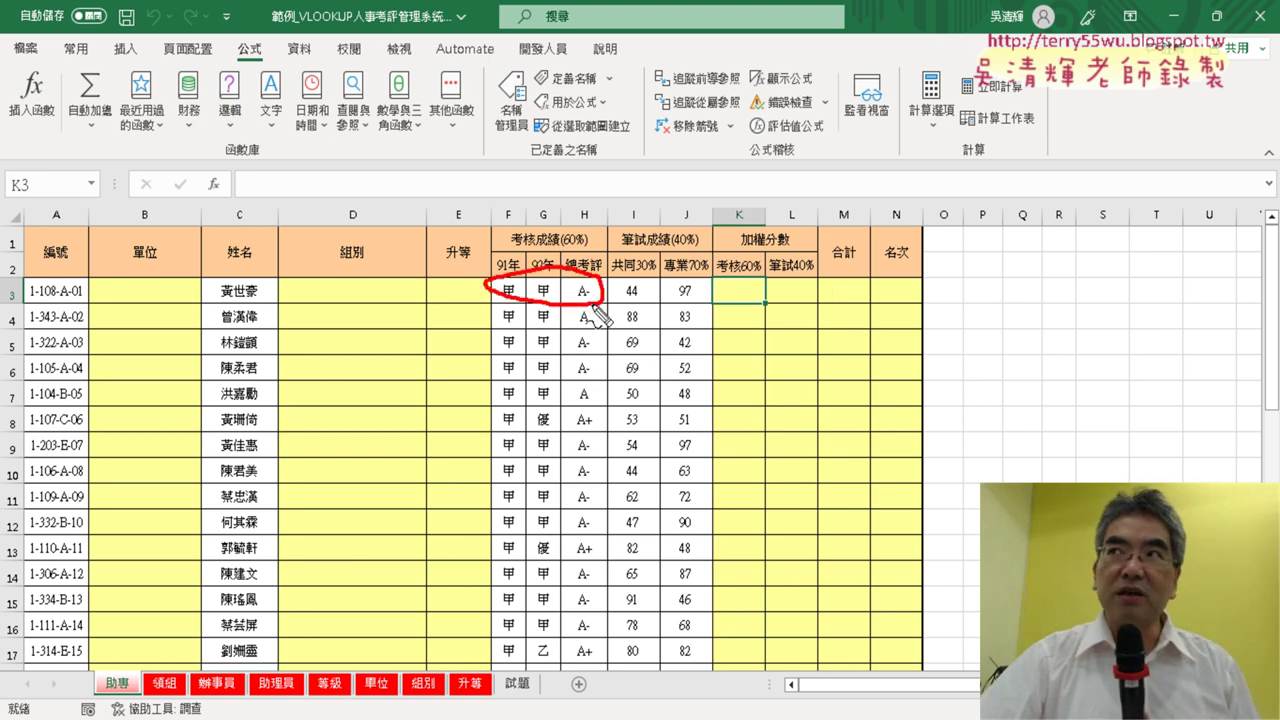
{"action": "mouse_move", "coordinate": [628, 268]}
{"action": "left_mouse_down"}
{"action": "mouse_move", "coordinate": [602, 313]}
{"action": "mouse_move", "coordinate": [622, 311]}
{"action": "left_mouse_up"}
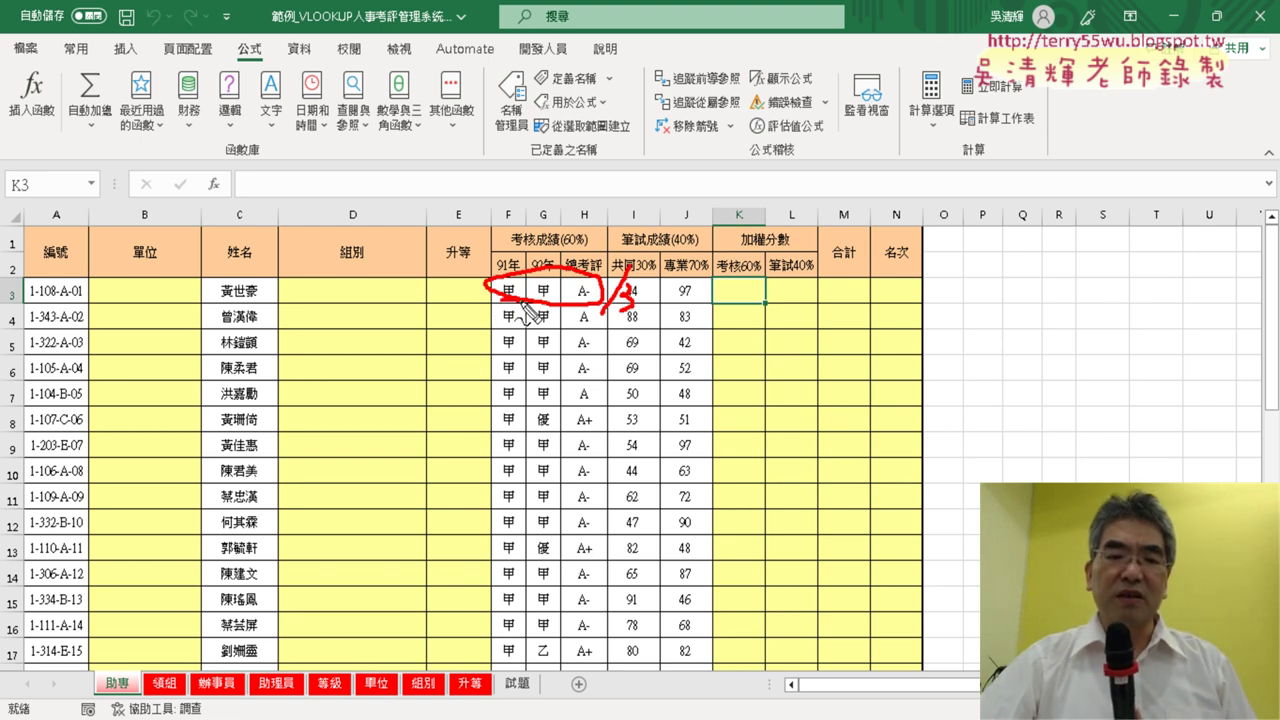
{"action": "mouse_move", "coordinate": [531, 316]}
{"action": "left_mouse_down"}
{"action": "mouse_move", "coordinate": [428, 457]}
{"action": "mouse_move", "coordinate": [350, 657]}
{"action": "mouse_move", "coordinate": [376, 633]}
{"action": "left_mouse_up"}
{"action": "left_click_drag", "start_coordinate": [347, 716], "coordinate": [365, 704]}
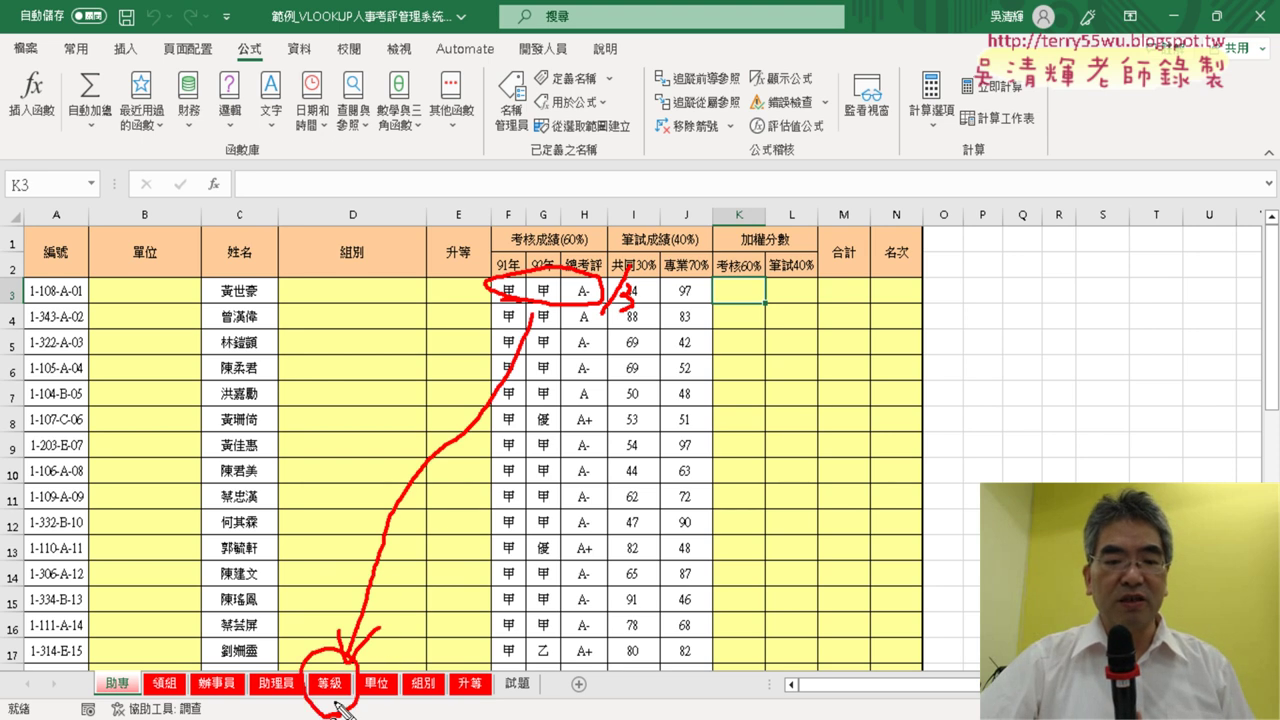
{"action": "key", "text": "Escape"}
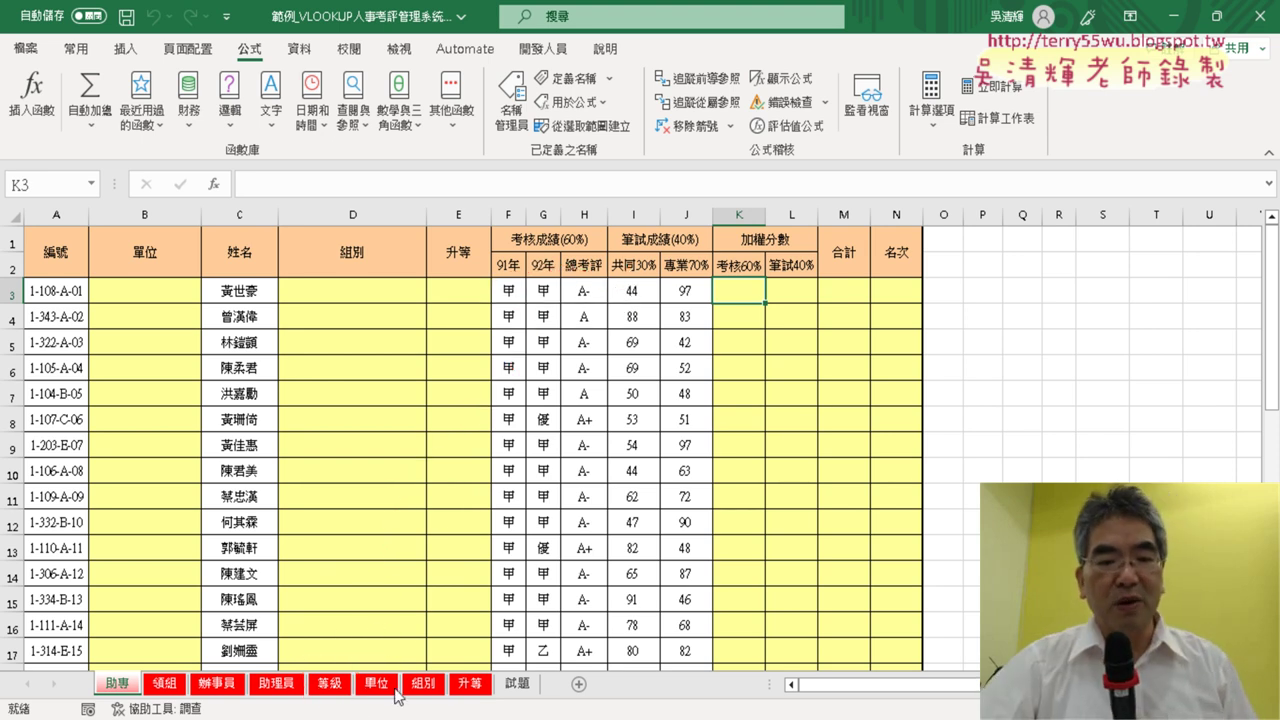
On the 等級 sheet, point out grade 甲 scoring 85 and rating A- scoring 85, then return to 助專.
{"action": "left_click", "coordinate": [331, 684]}
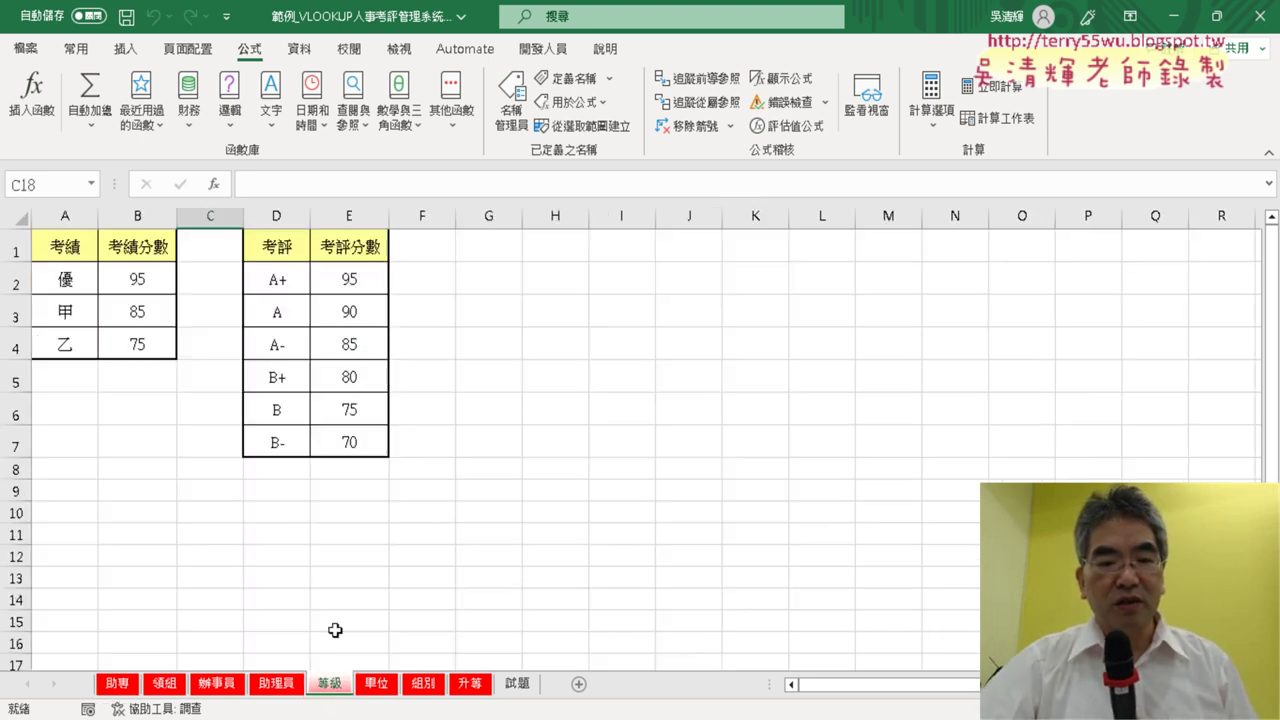
{"action": "left_click", "coordinate": [66, 316]}
{"action": "left_click", "coordinate": [147, 315]}
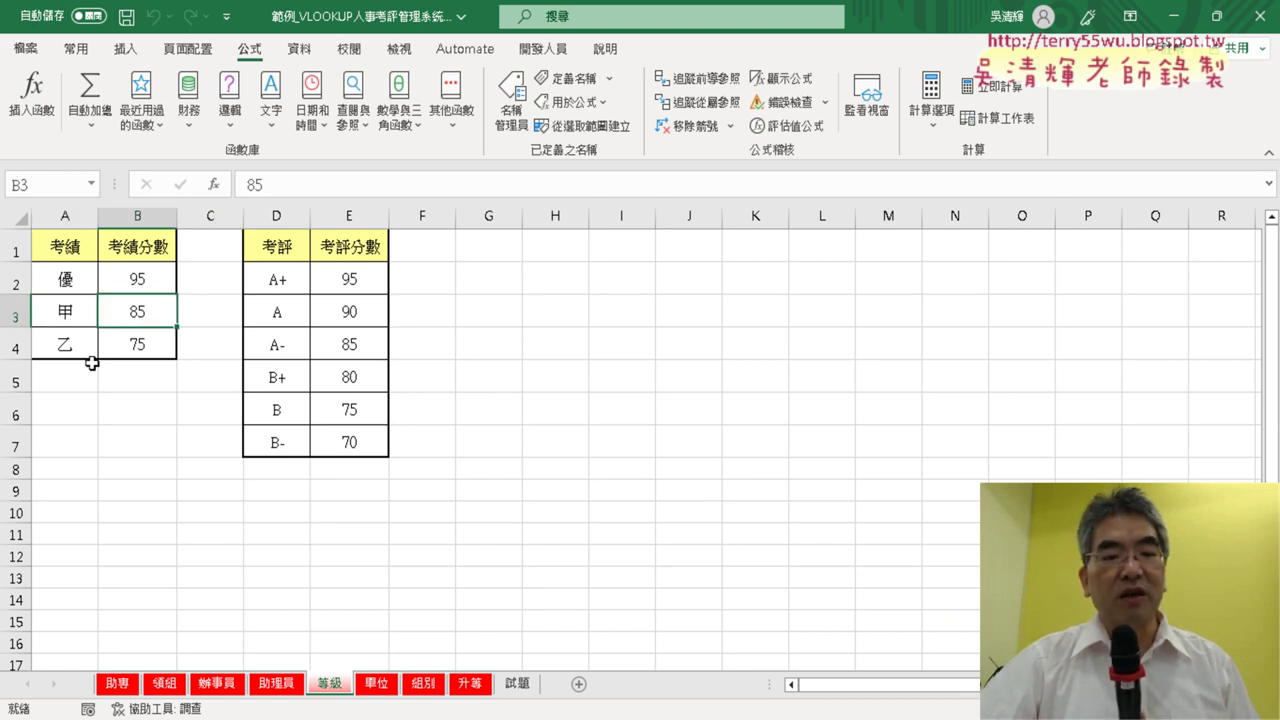
{"action": "left_click", "coordinate": [289, 343]}
{"action": "left_click", "coordinate": [354, 343]}
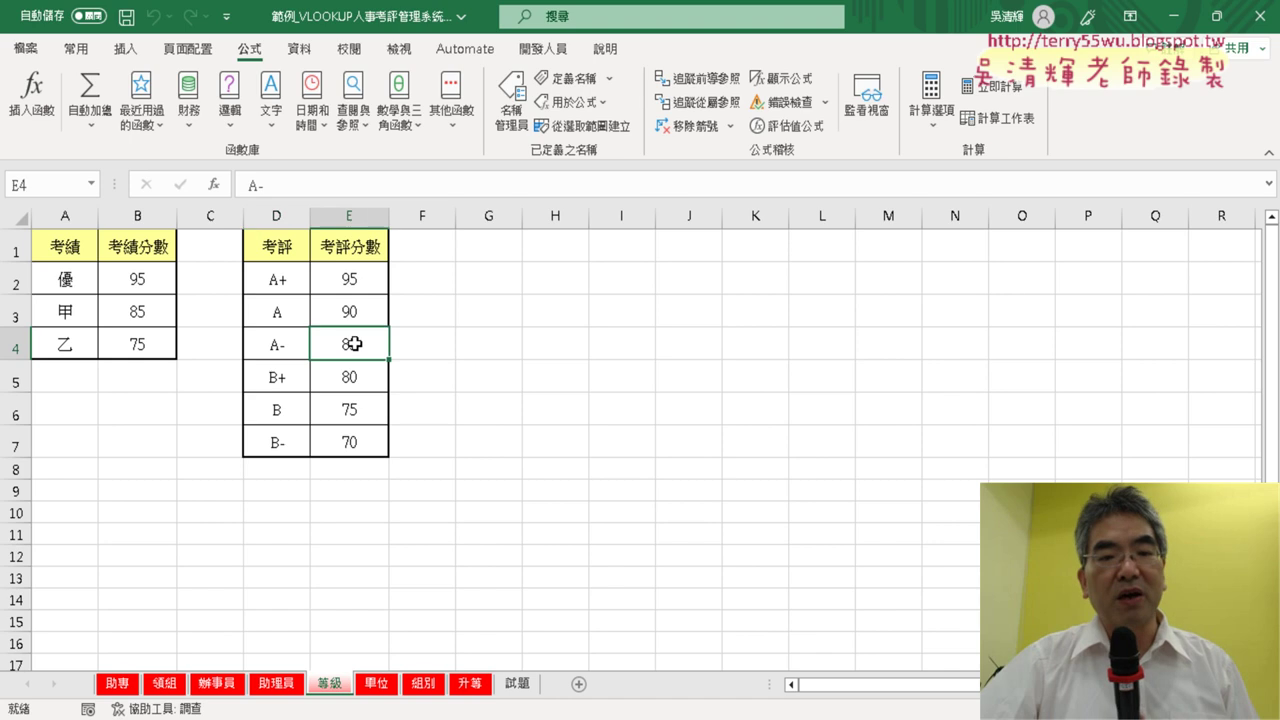
{"action": "left_click", "coordinate": [63, 318]}
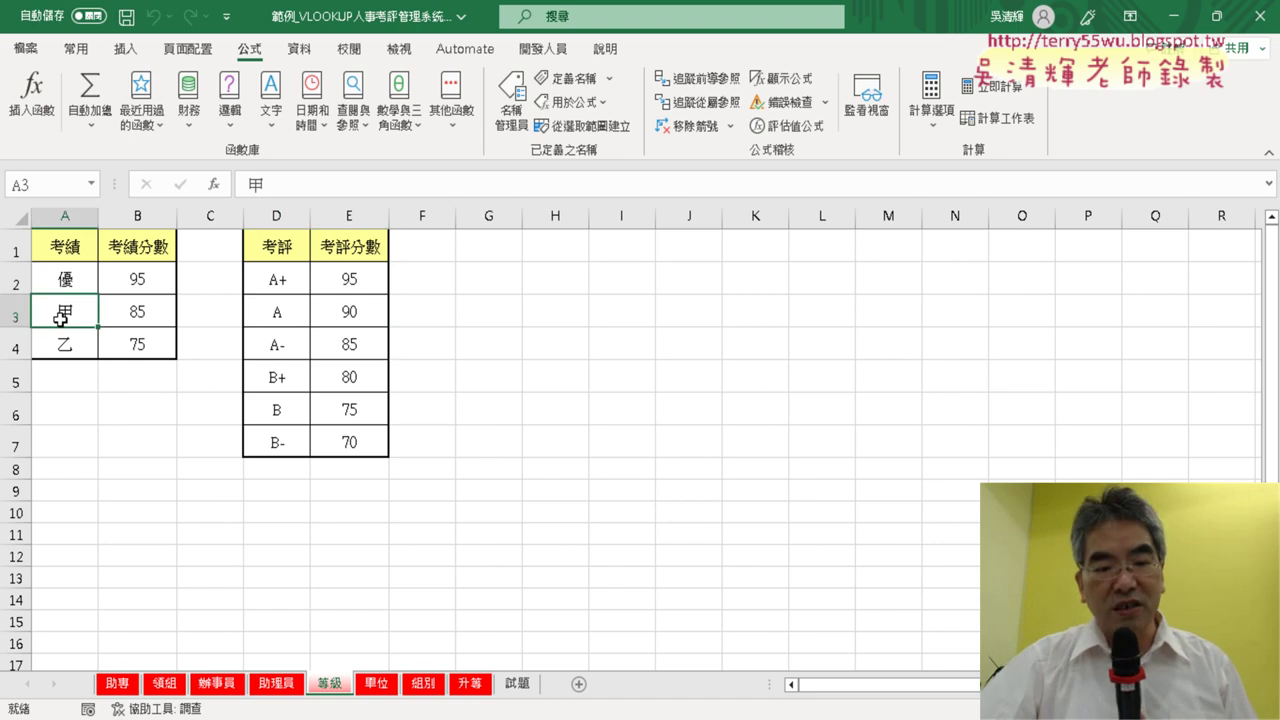
{"action": "left_click", "coordinate": [118, 684]}
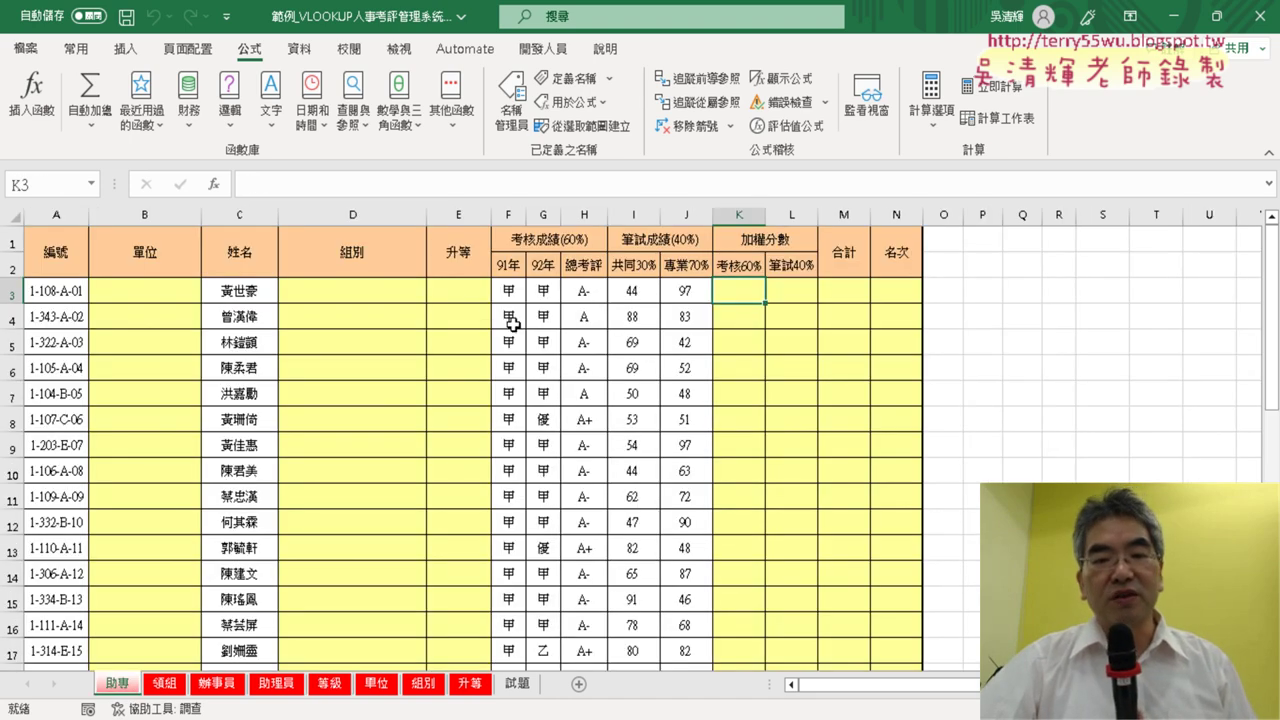
{"action": "left_click_drag", "start_coordinate": [512, 318], "coordinate": [595, 318]}
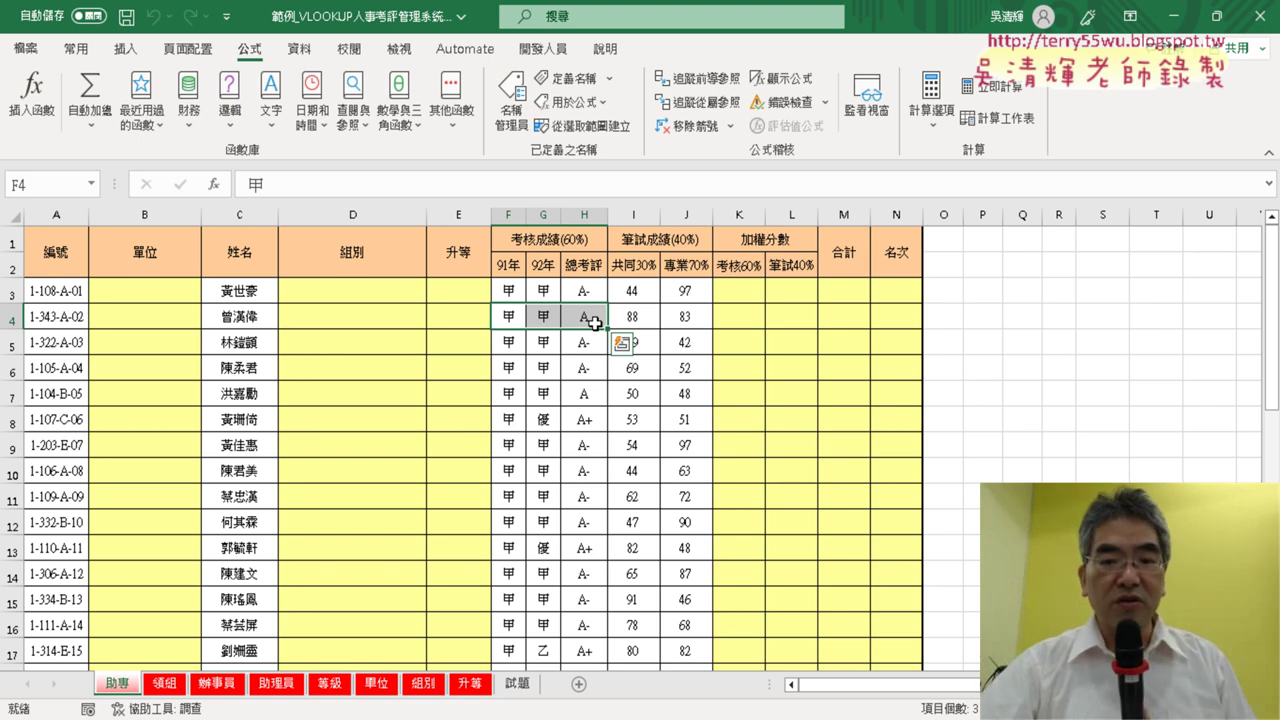
{"action": "left_click", "coordinate": [742, 291]}
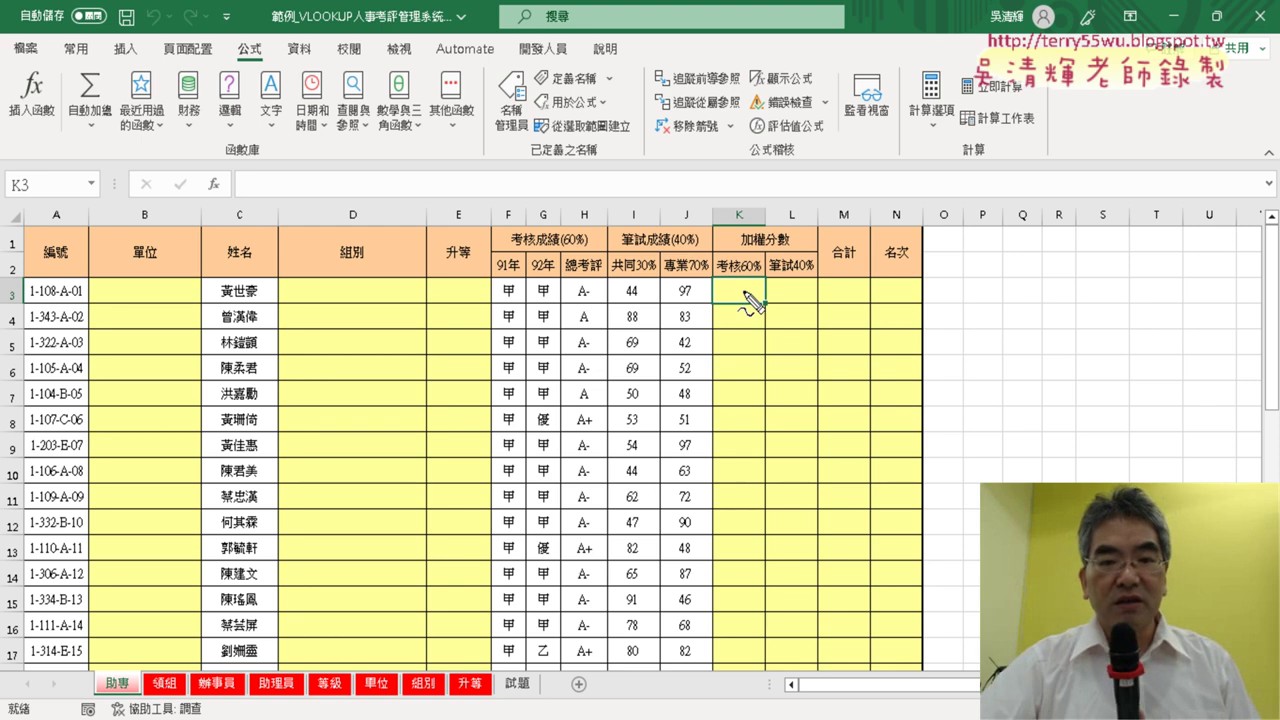
{"action": "left_click_drag", "start_coordinate": [600, 308], "coordinate": [735, 262]}
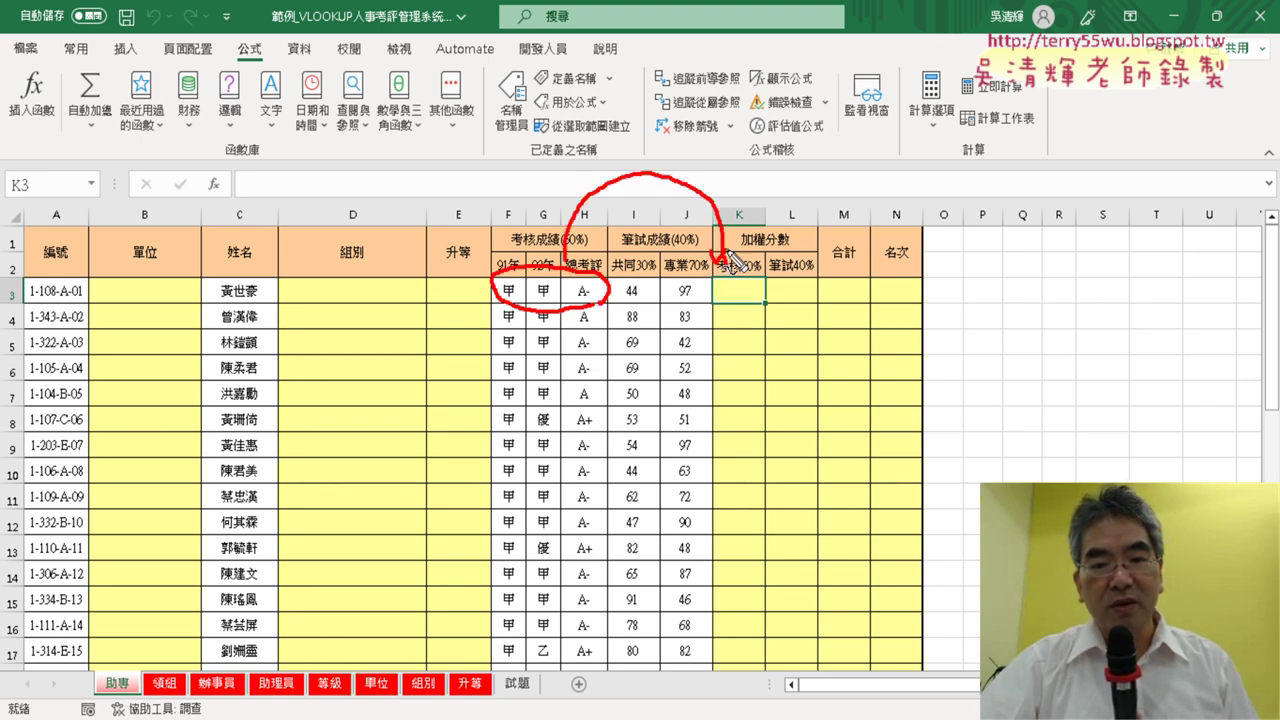
{"action": "left_click_drag", "start_coordinate": [806, 280], "coordinate": [792, 276]}
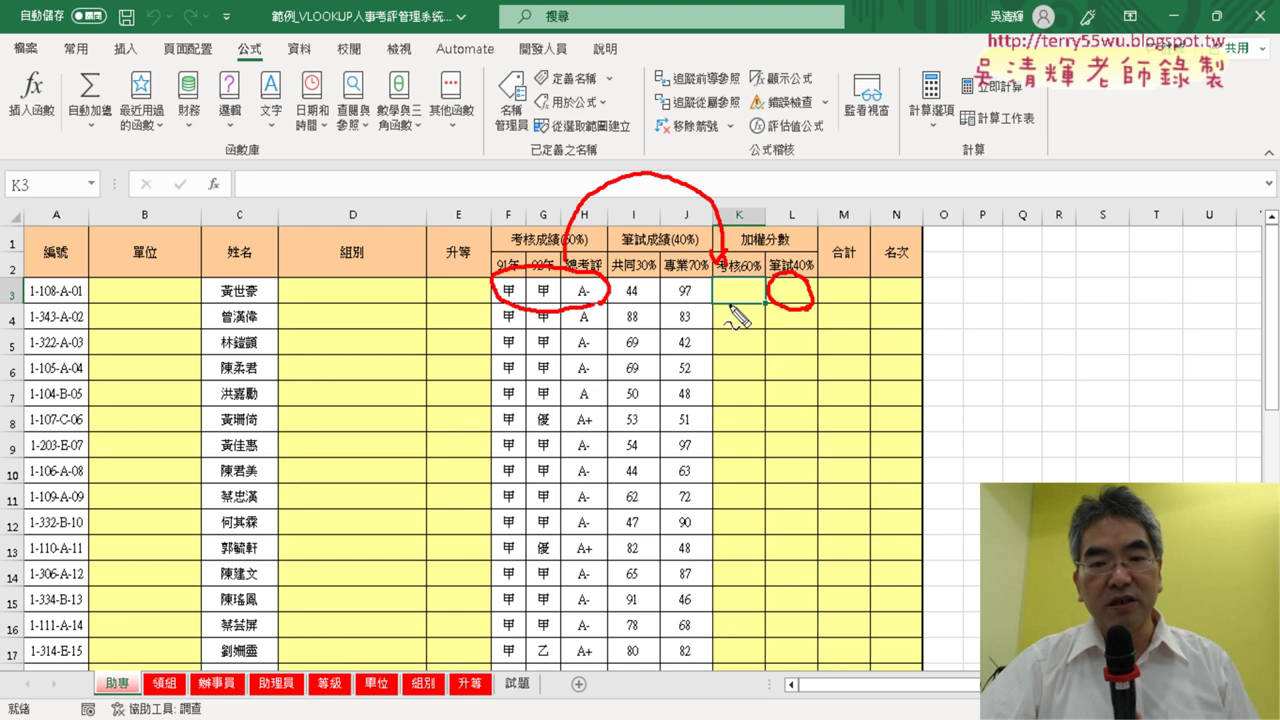
{"action": "left_click_drag", "start_coordinate": [636, 284], "coordinate": [644, 304]}
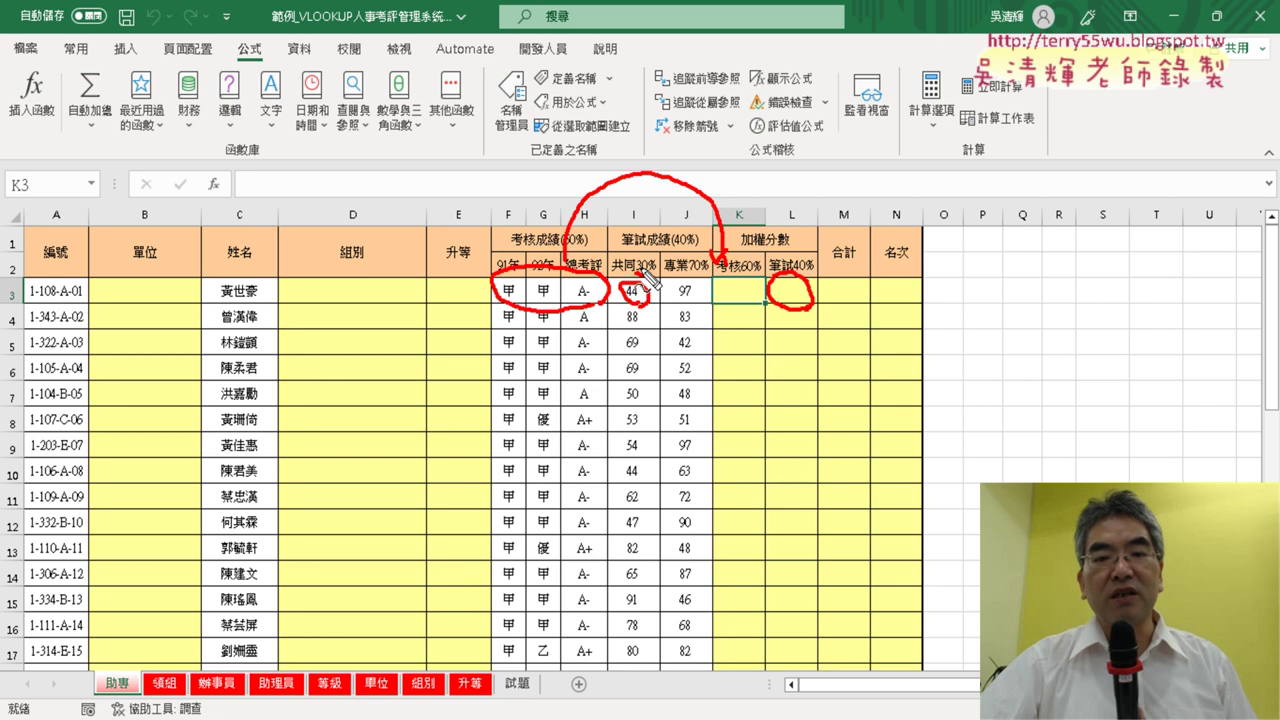
{"action": "left_click_drag", "start_coordinate": [648, 280], "coordinate": [697, 311]}
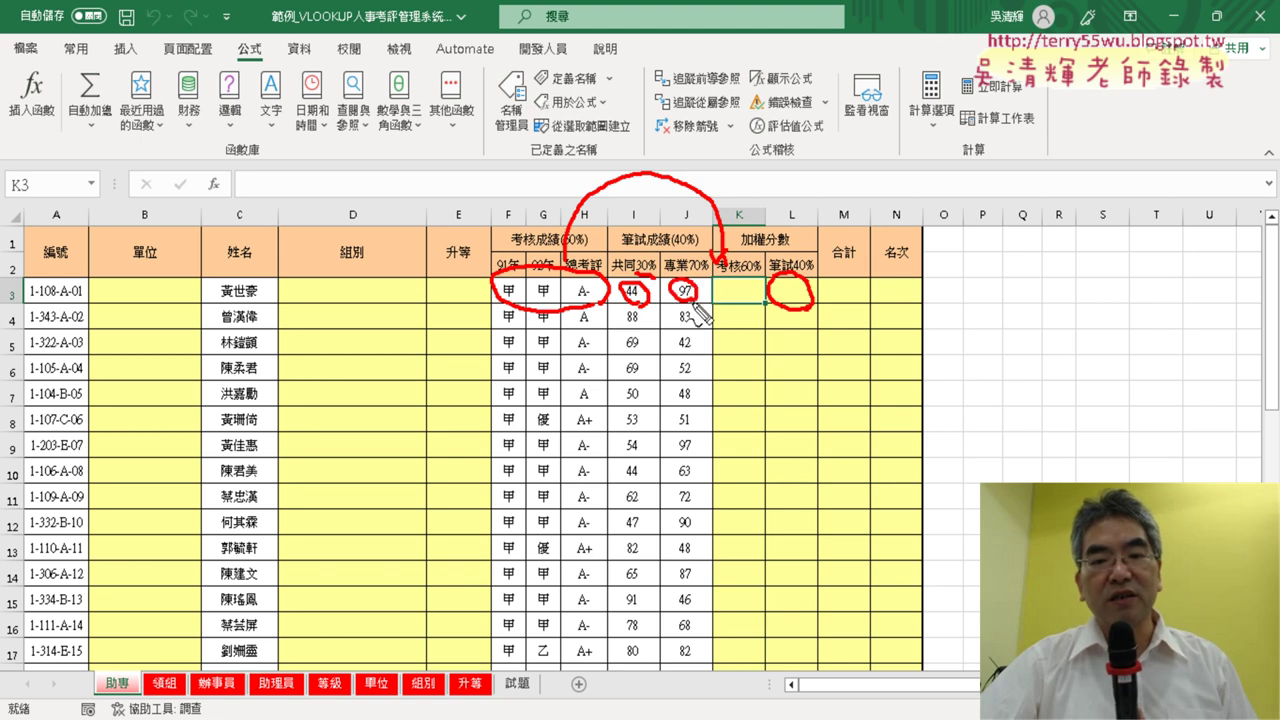
{"action": "mouse_move", "coordinate": [708, 252]}
{"action": "left_mouse_down"}
{"action": "mouse_move", "coordinate": [705, 276]}
{"action": "mouse_move", "coordinate": [805, 277]}
{"action": "left_mouse_up"}
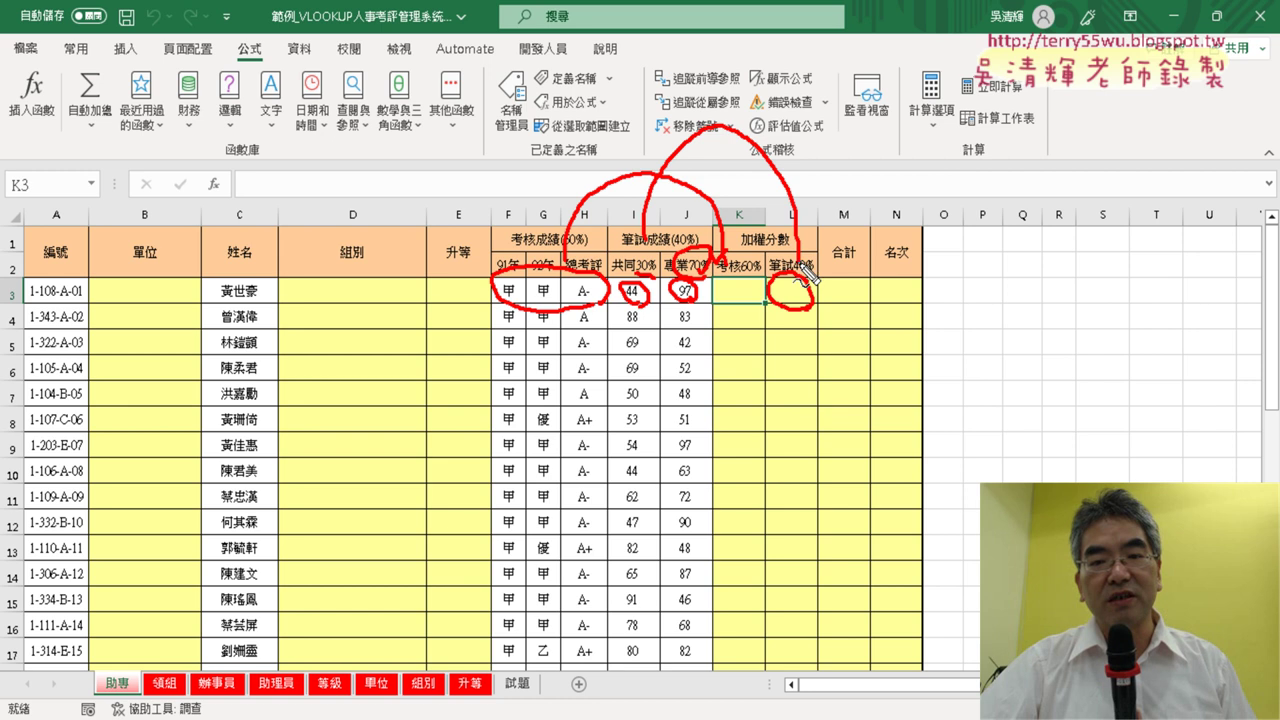
{"action": "mouse_move", "coordinate": [855, 305]}
{"action": "left_mouse_down"}
{"action": "mouse_move", "coordinate": [830, 312]}
{"action": "mouse_move", "coordinate": [826, 298]}
{"action": "mouse_move", "coordinate": [754, 318]}
{"action": "left_mouse_up"}
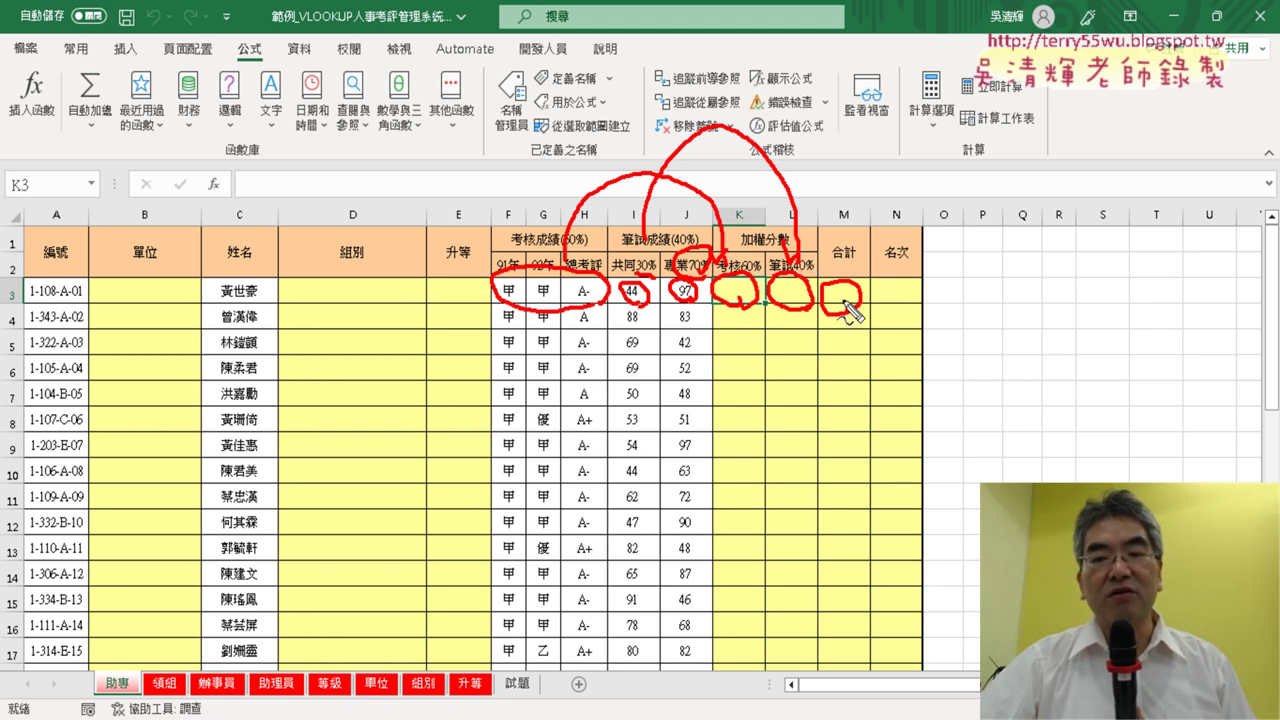
{"action": "left_click_drag", "start_coordinate": [915, 298], "coordinate": [893, 300]}
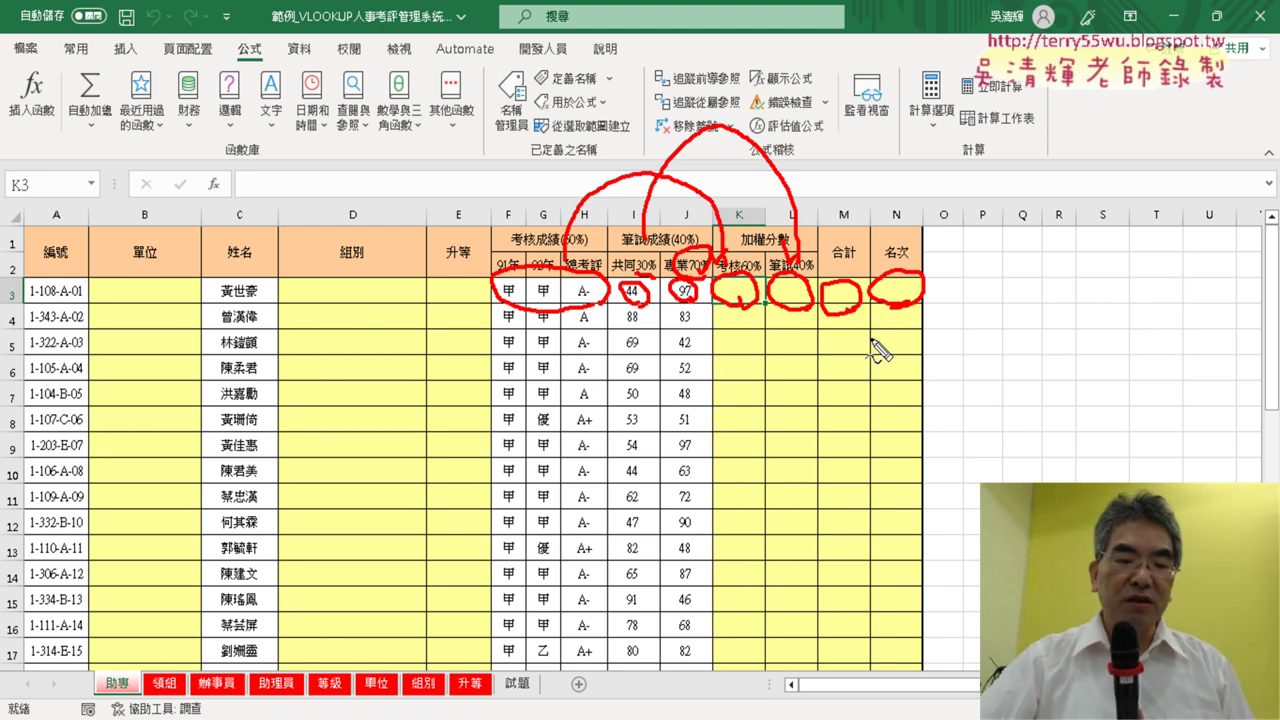
{"action": "key", "text": "Escape"}
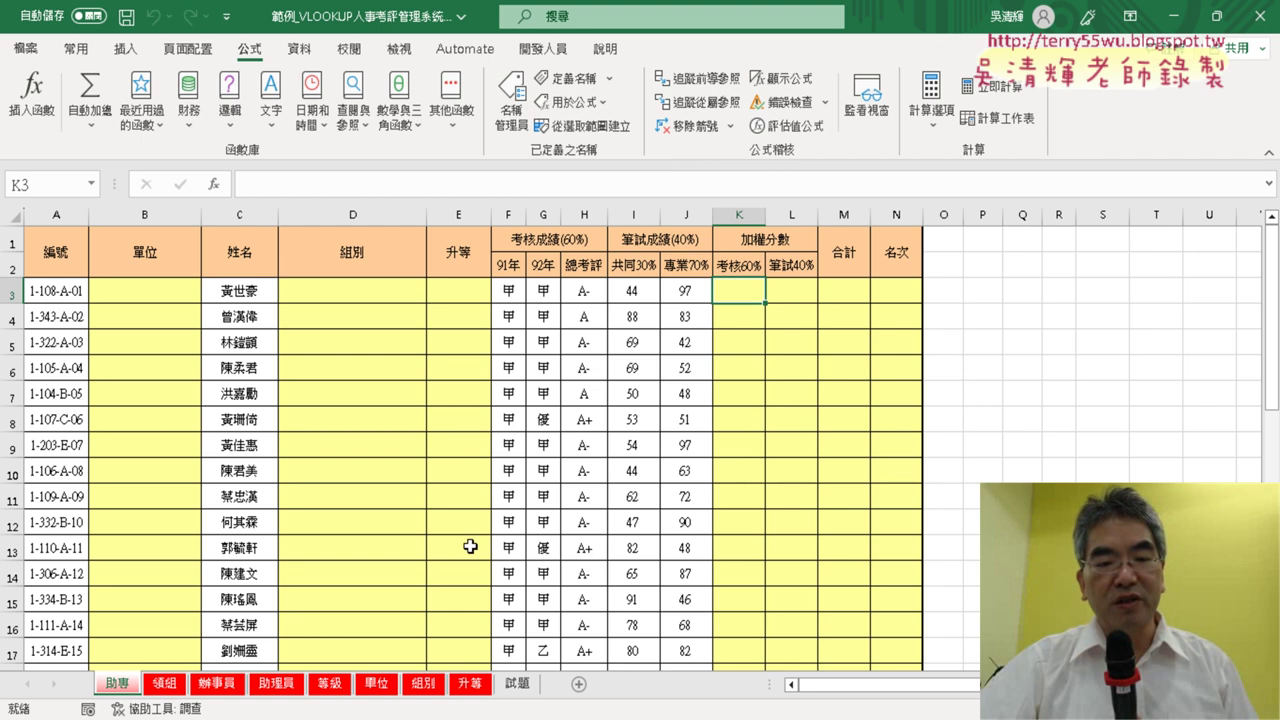
{"action": "left_click", "coordinate": [165, 684]}
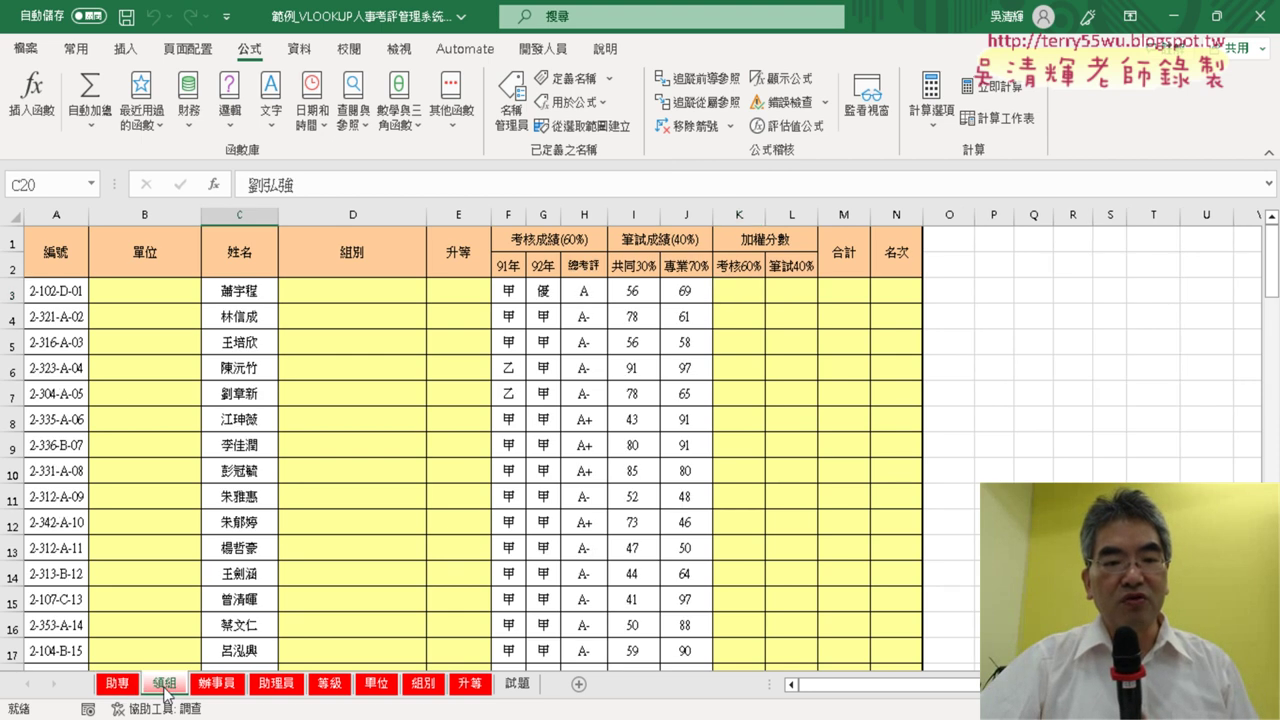
{"action": "left_click", "coordinate": [216, 685]}
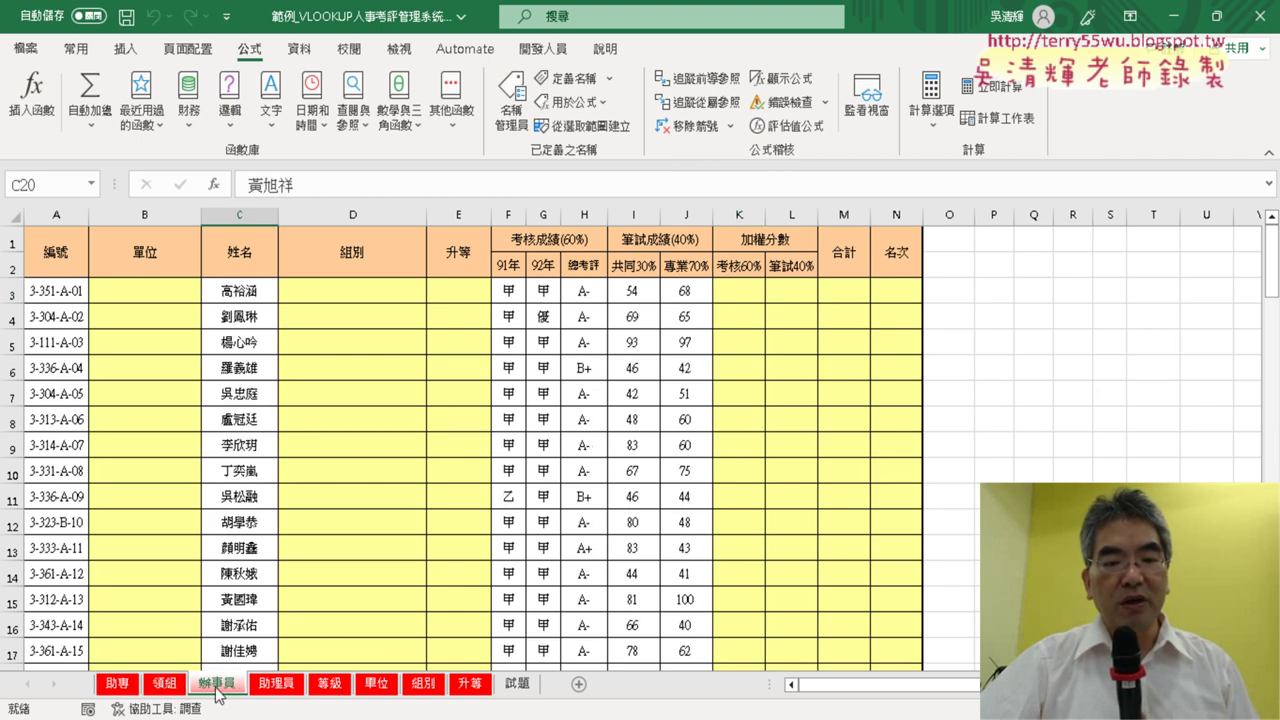
{"action": "left_click", "coordinate": [278, 684]}
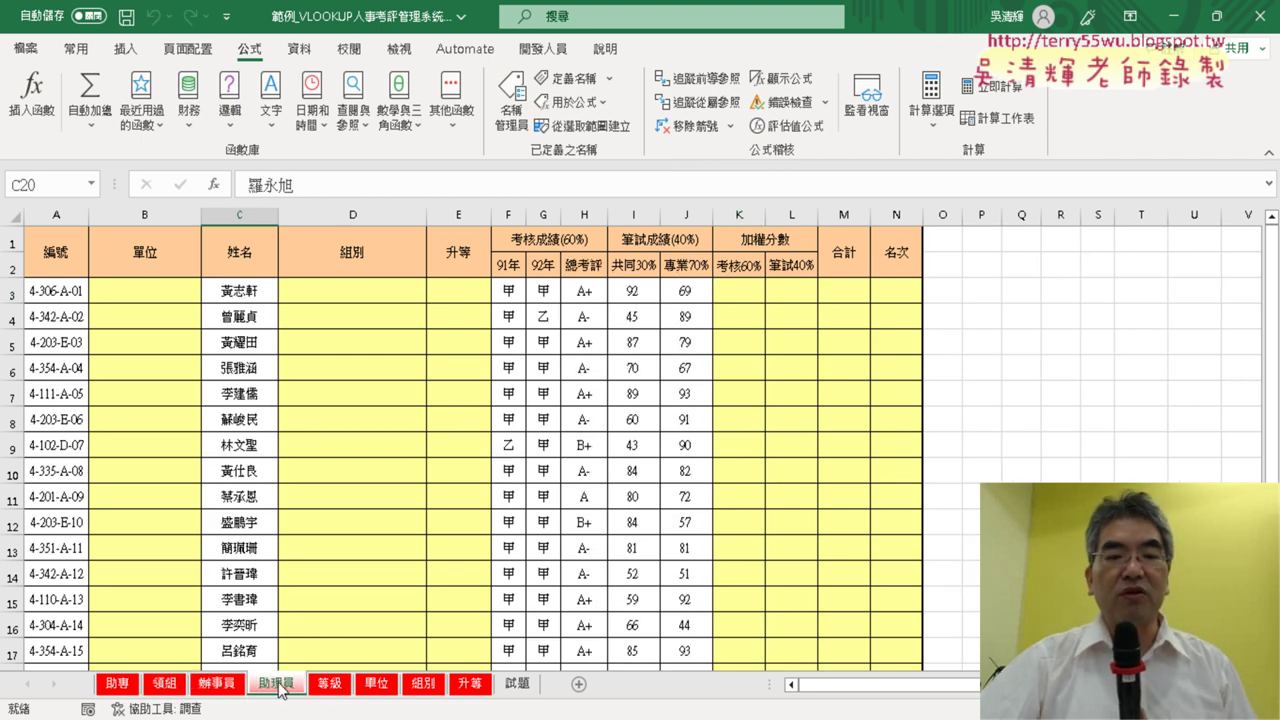
{"action": "left_click", "coordinate": [112, 686]}
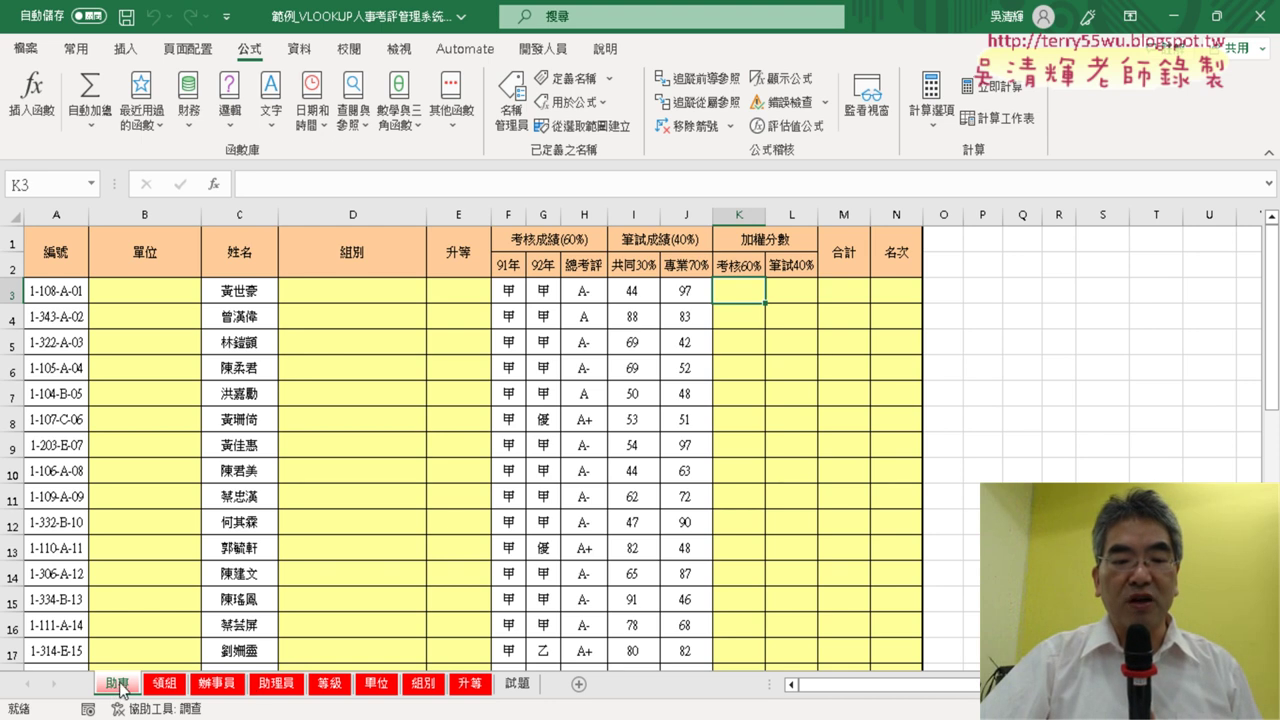
Group the four staff score sheets 助專 through 助理員.
{"action": "left_click", "coordinate": [283, 686], "text": "shift"}
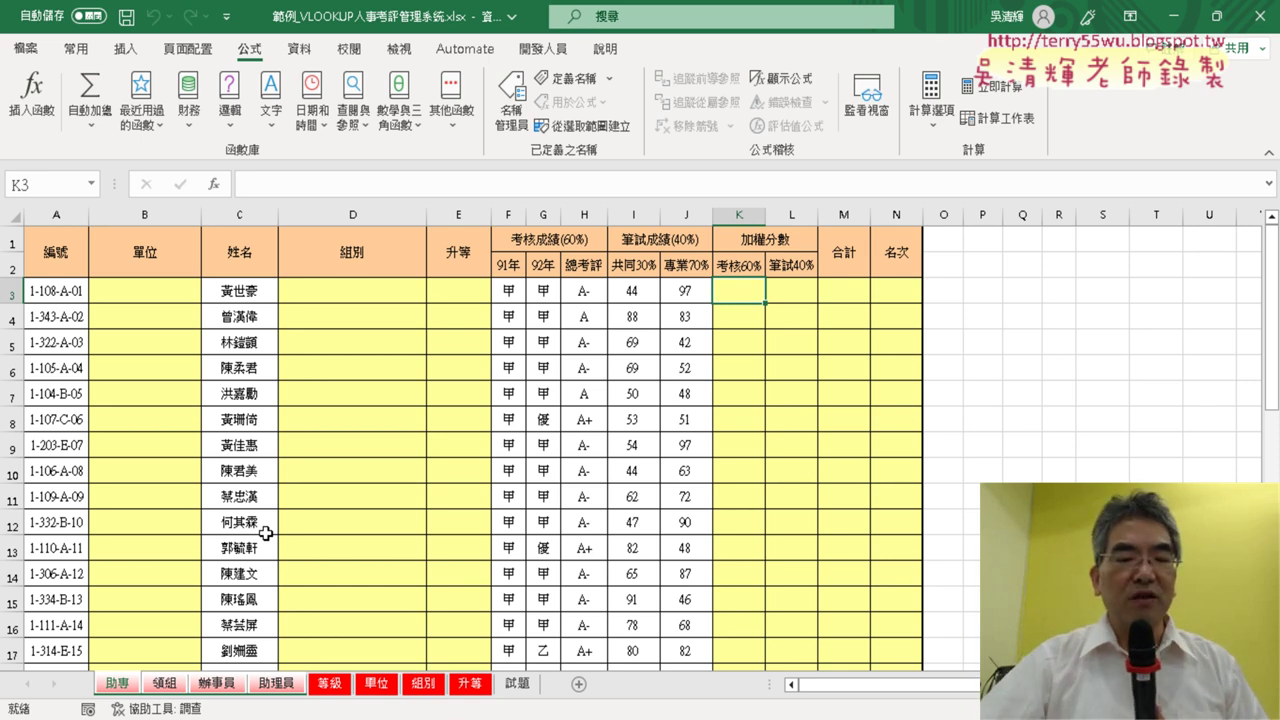
Glance at the 等級 lookup tables, then go back to the 助專 staff score sheet.
{"action": "left_click", "coordinate": [336, 683]}
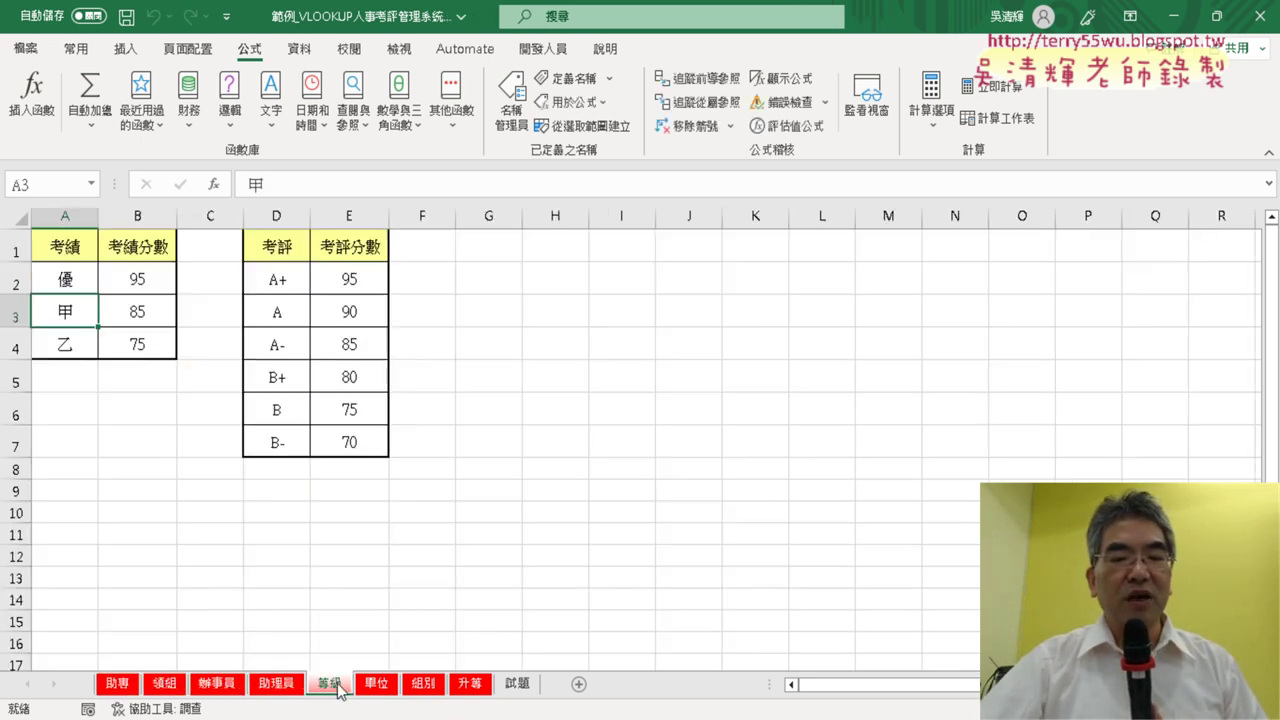
{"action": "left_click", "coordinate": [120, 686]}
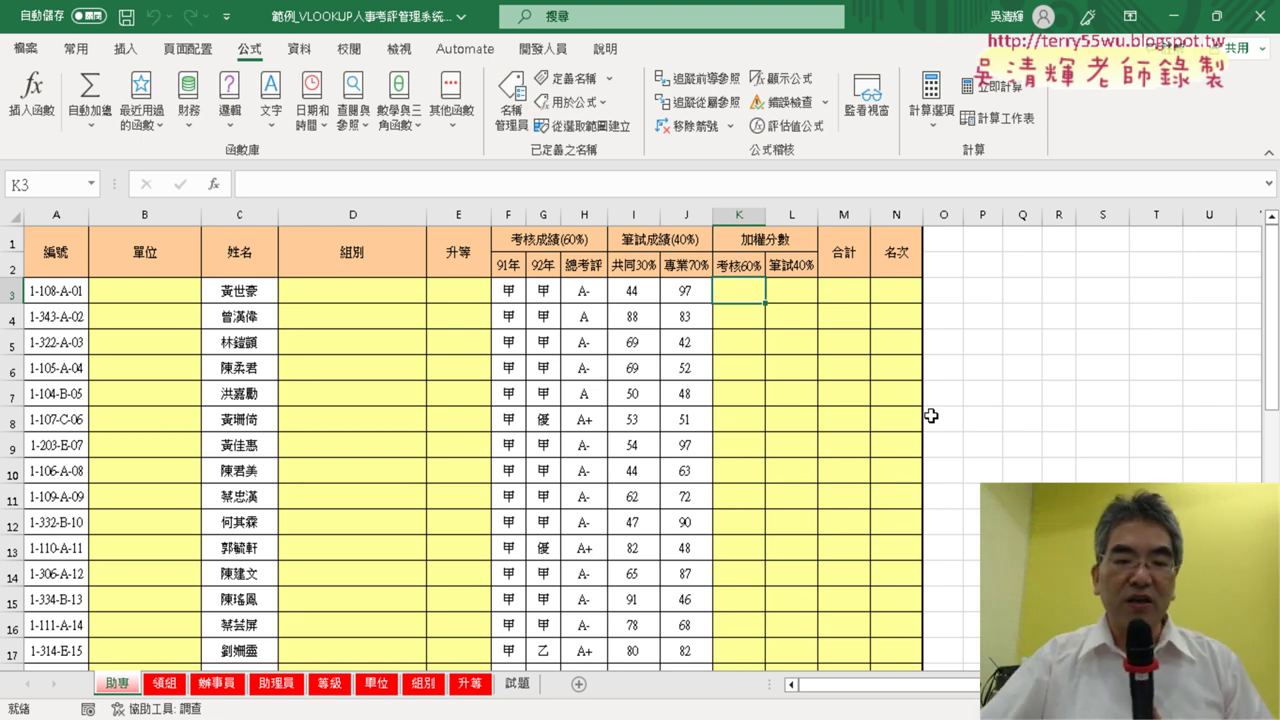
Page through the 領組, 辦事員 and 助理員 sheets, then switch to the 05檢視參照函數 folder window.
{"action": "left_click", "coordinate": [160, 688]}
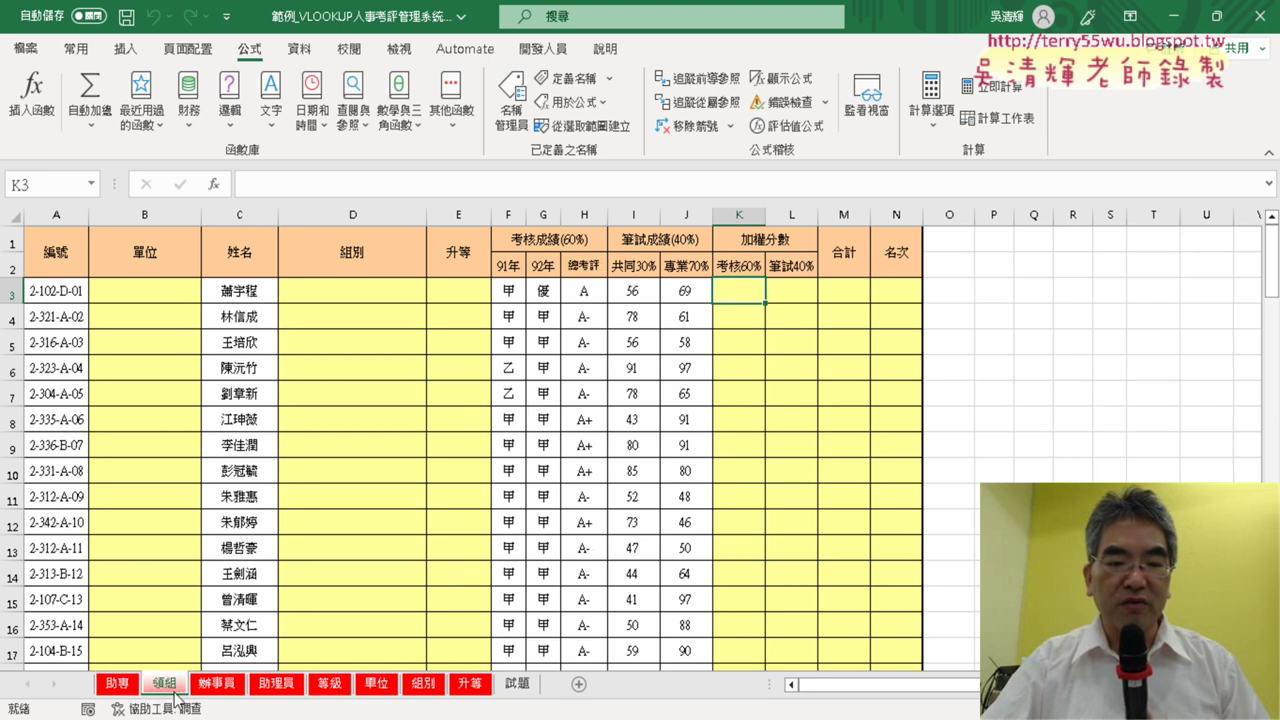
{"action": "left_click", "coordinate": [228, 688]}
{"action": "left_click", "coordinate": [272, 688]}
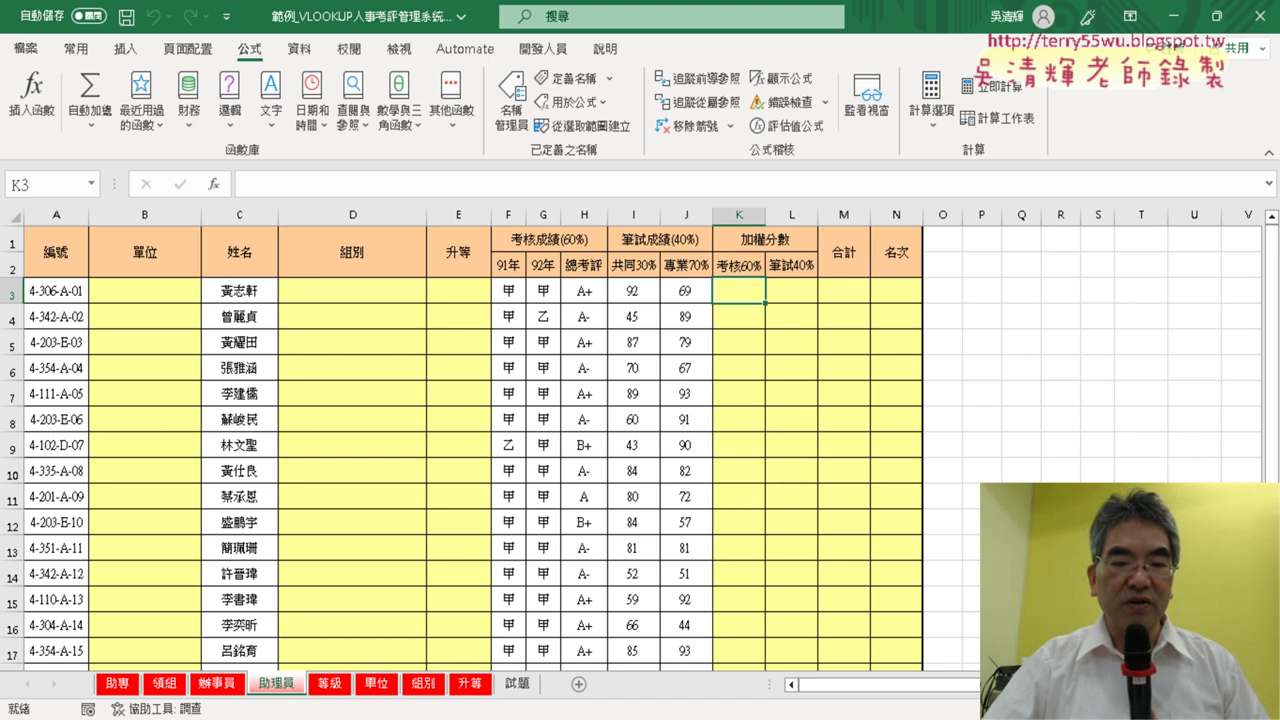
{"action": "key", "text": "alt+Tab"}
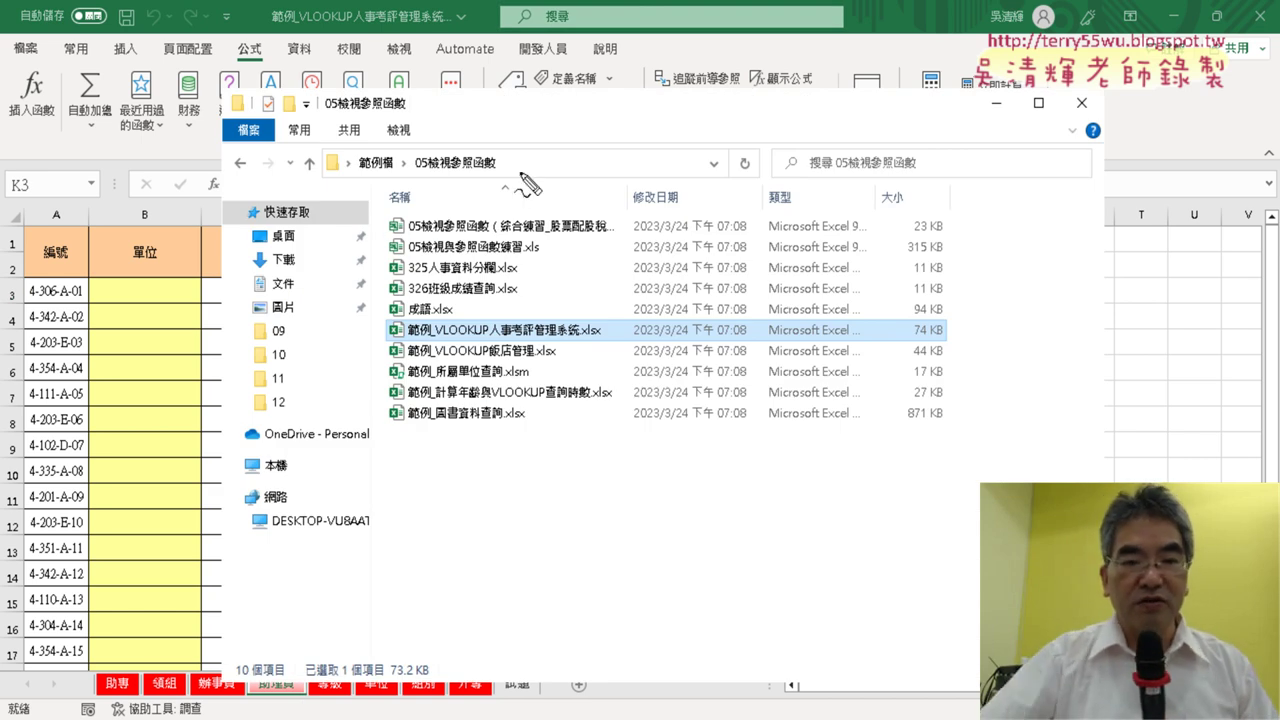
{"action": "left_click_drag", "start_coordinate": [505, 186], "coordinate": [512, 178]}
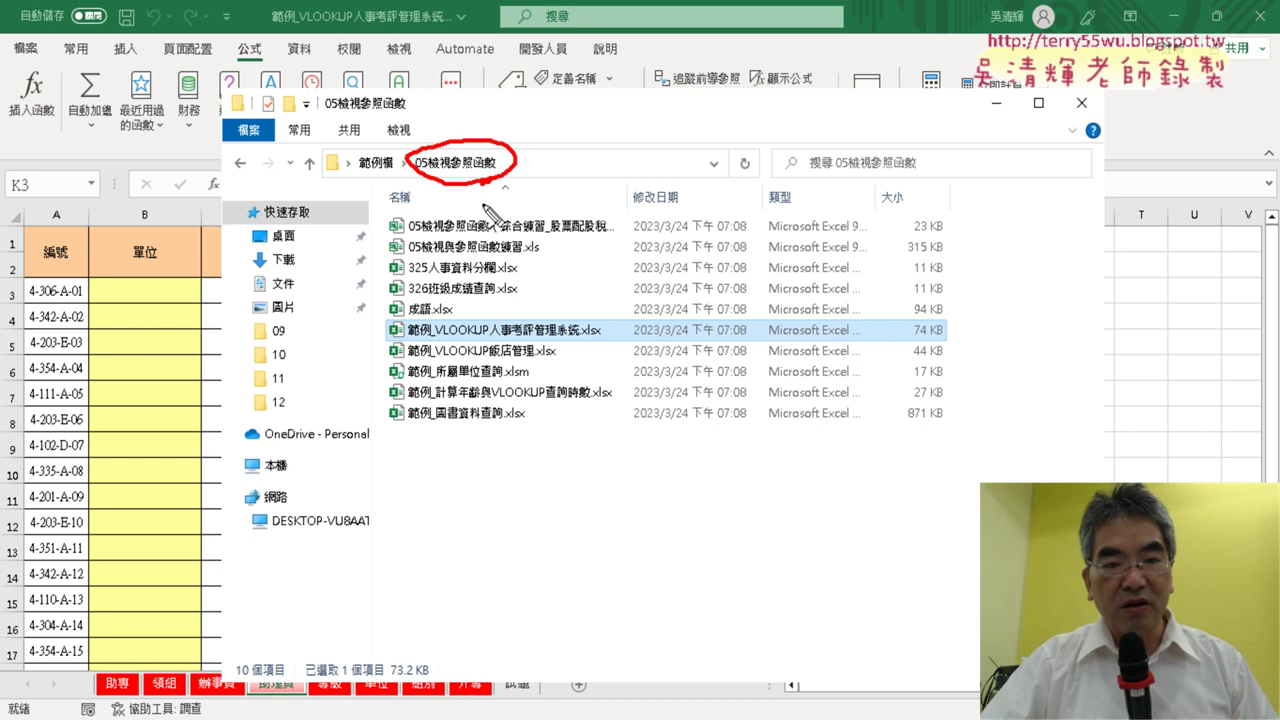
{"action": "mouse_move", "coordinate": [437, 340]}
{"action": "left_mouse_down"}
{"action": "mouse_move", "coordinate": [577, 338]}
{"action": "mouse_move", "coordinate": [570, 346]}
{"action": "left_mouse_up"}
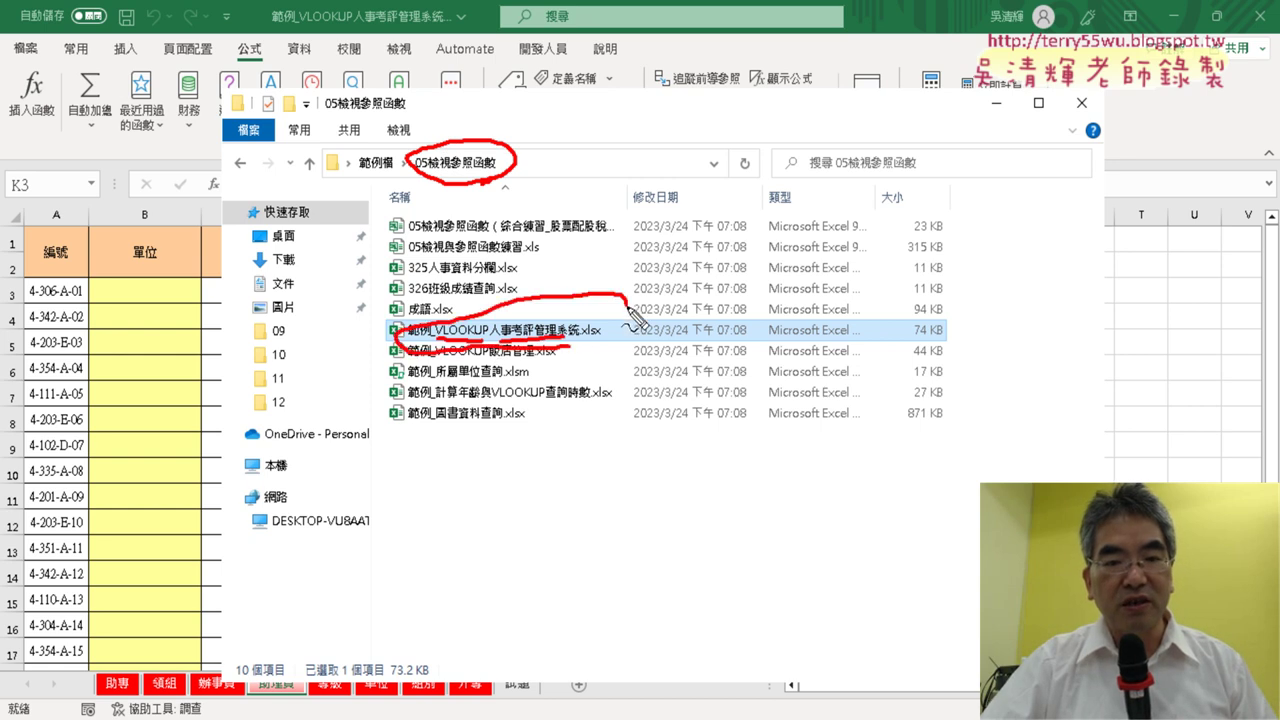
{"action": "key", "text": "Escape"}
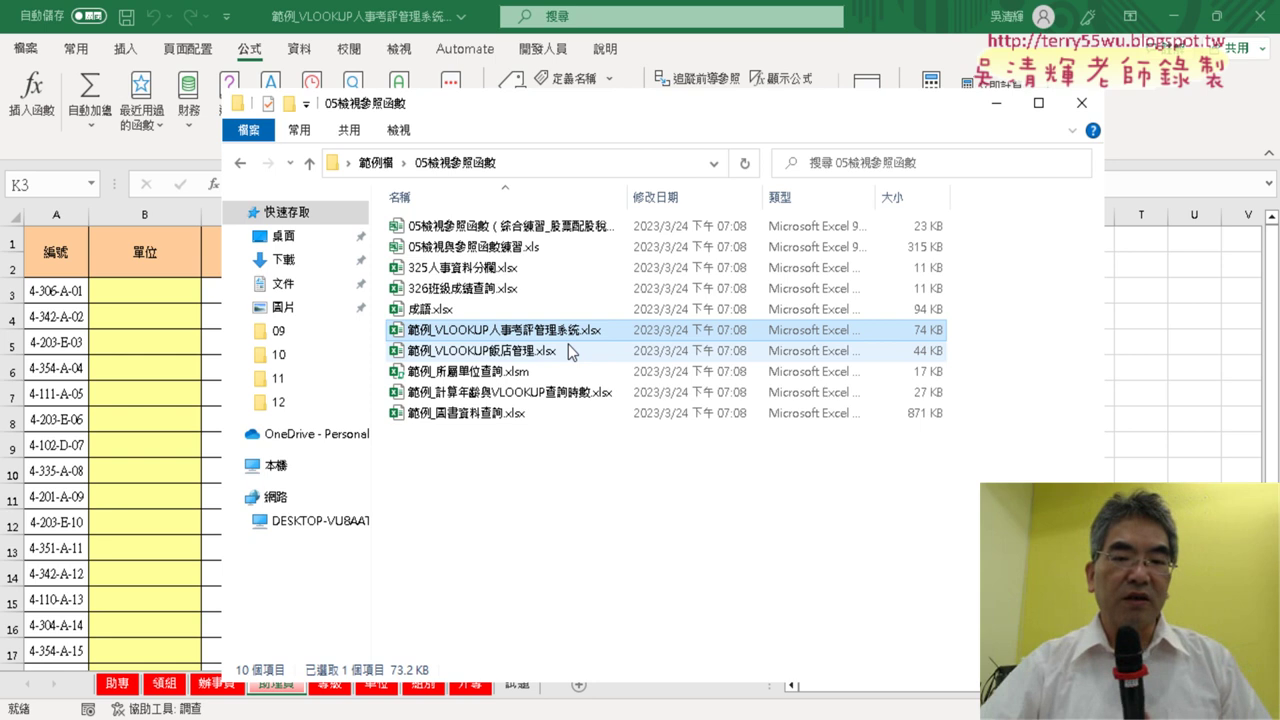